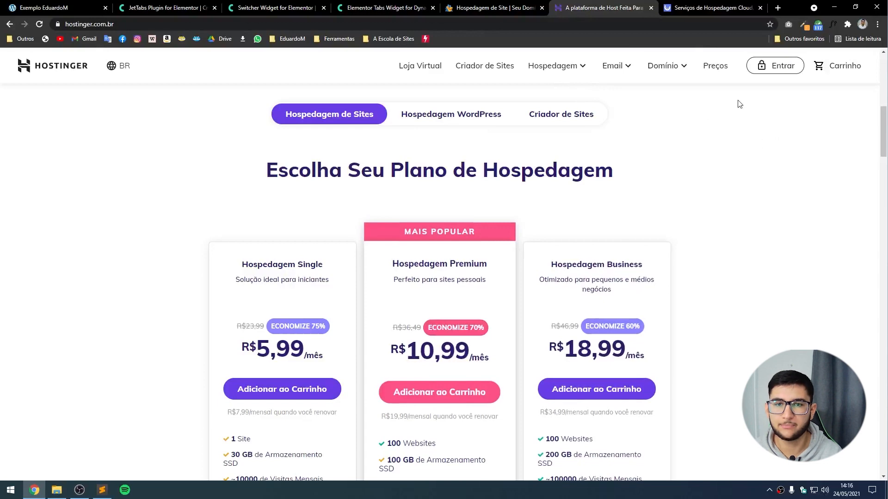
- View Umbler's Emails and Domínios pricing sections, and return to the Sites plans
left_click(683, 5)
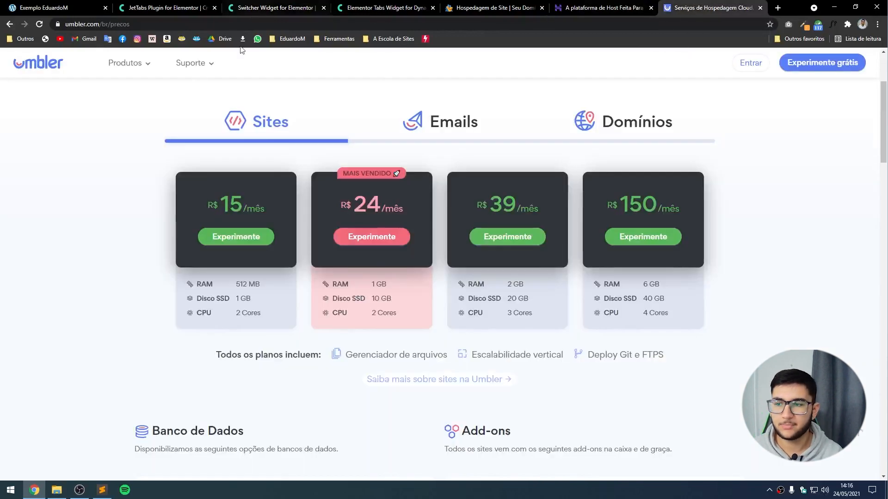
left_click(456, 129)
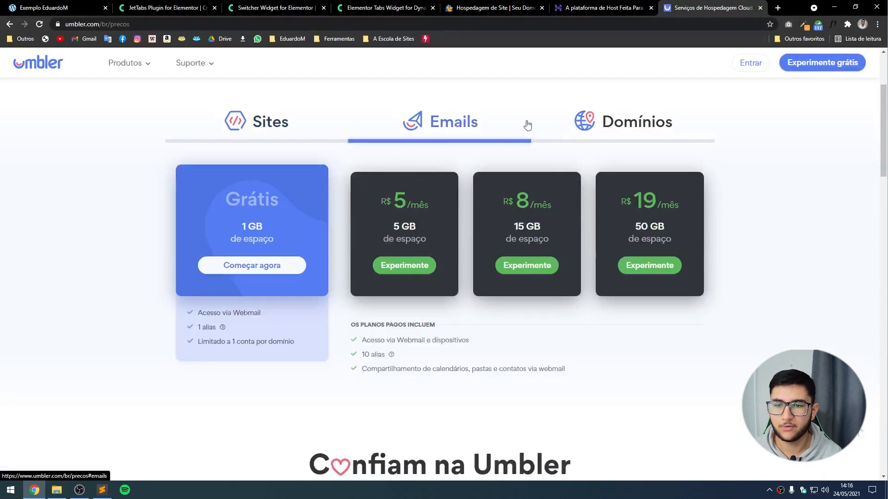
left_click(591, 123)
left_click(250, 121)
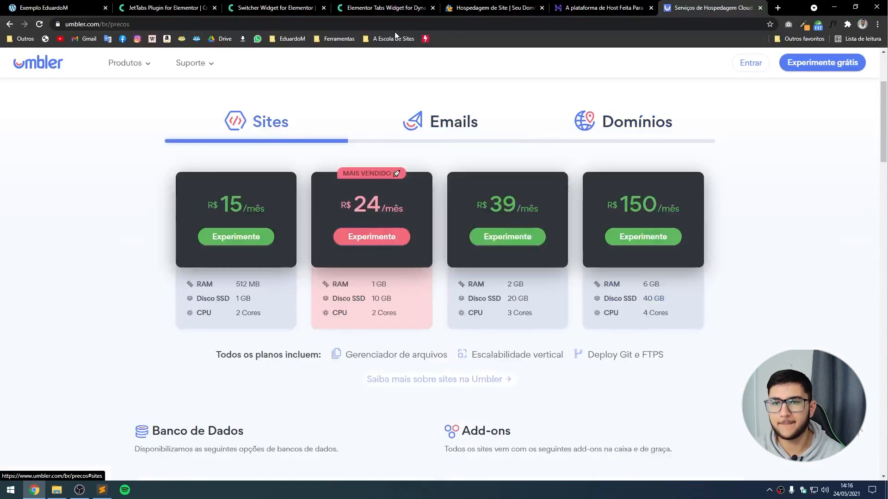
- On HostGator's plan comparison page, show Todas as informações and examine how the table differs from Apenas diferenças
left_click(492, 6)
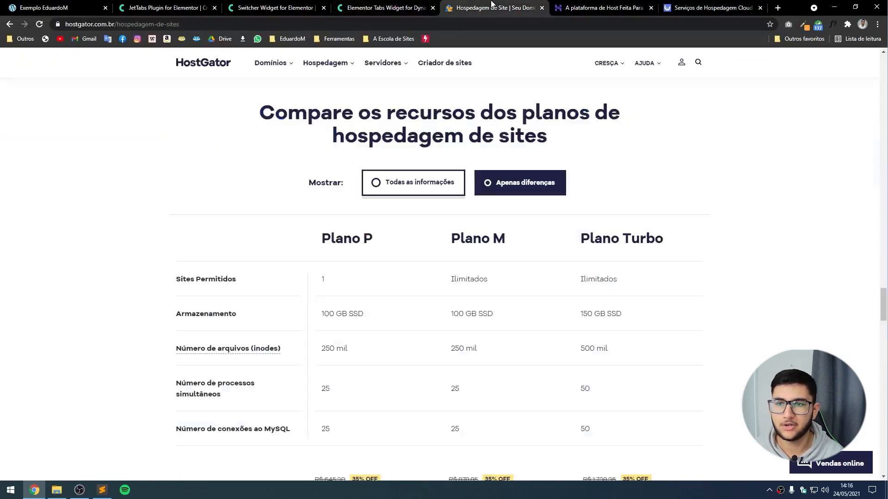
left_click(396, 185)
scroll(501, 183, "down", 3)
scroll(488, 172, "up", 3)
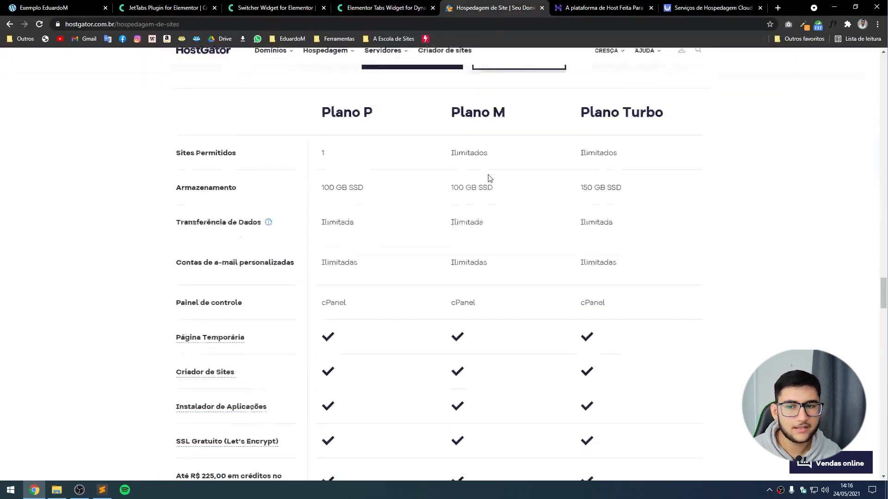
left_click(484, 154)
scroll(481, 152, "down", 3)
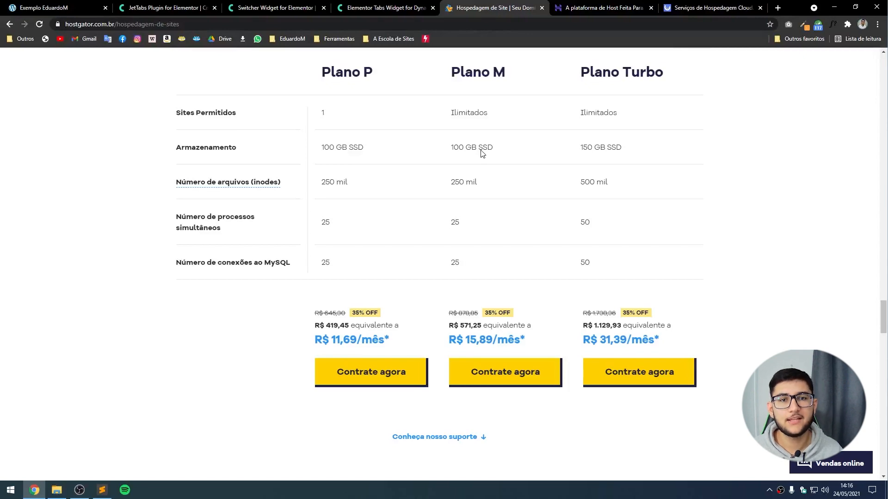
- Look over Crocoblock's JetTabs plugin page, including its widget previews and feature highlights, and view the site's product list
left_click(169, 5)
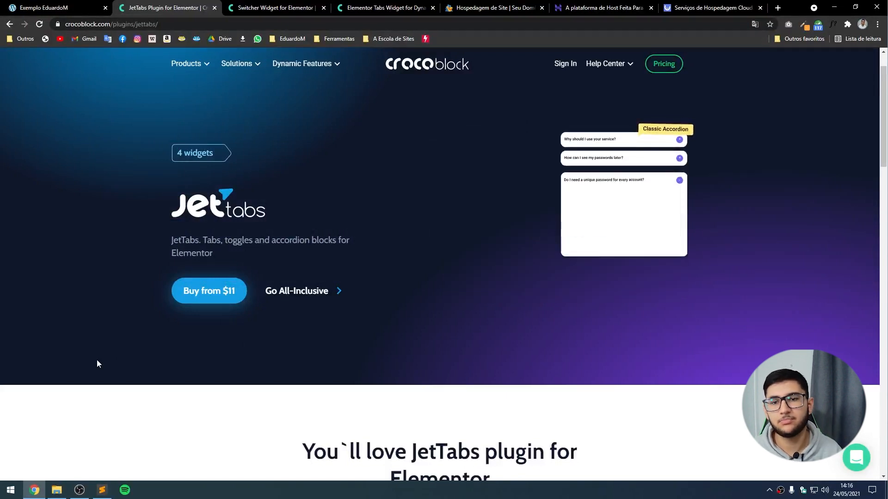
scroll(226, 270, "down", 1)
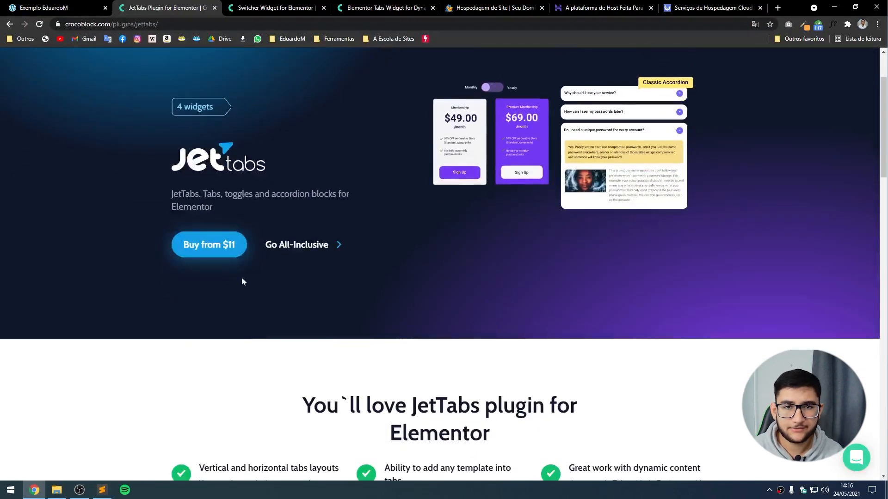
scroll(242, 281, "up", 2)
scroll(241, 281, "down", 2)
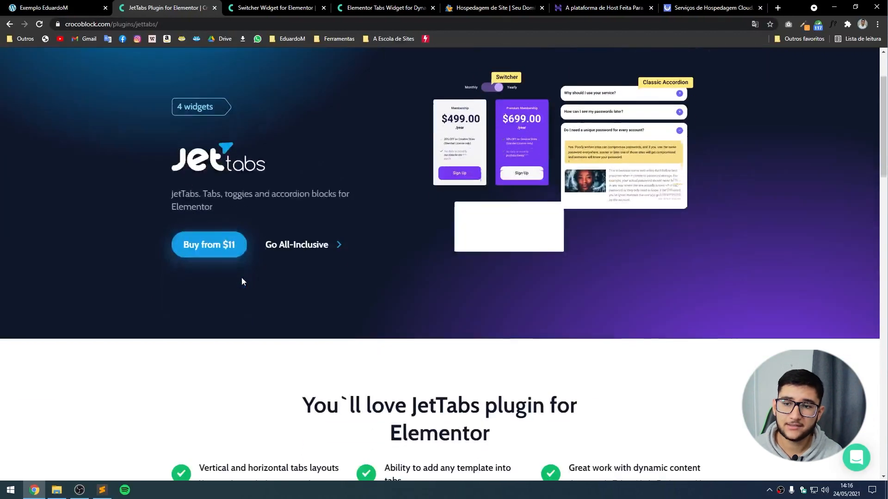
scroll(241, 279, "down", 5)
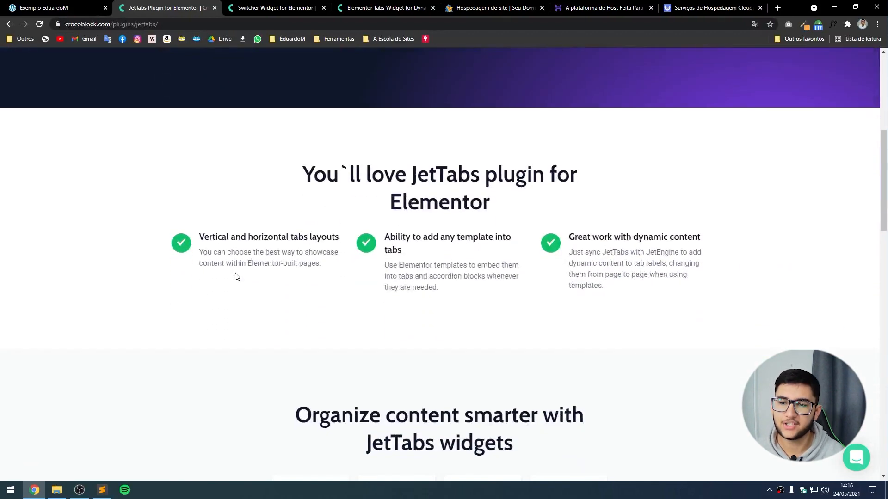
scroll(57, 259, "up", 6)
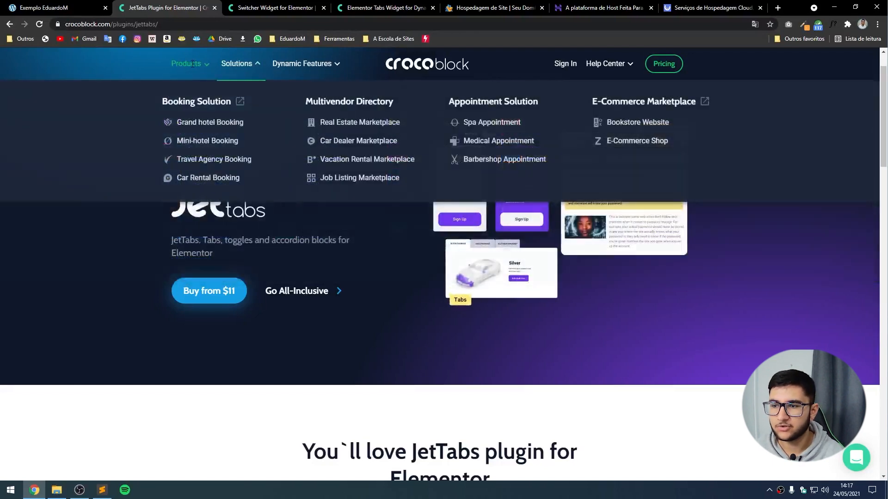
mouse_move(190, 62)
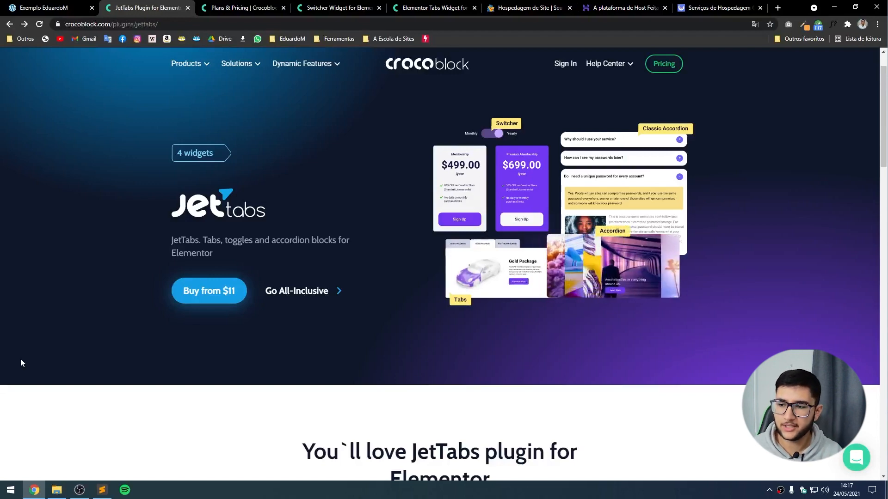
- Expand the JetPlugins list on Crocoblock's pricing page, review individual plugin prices, and close that page
left_click(261, 5)
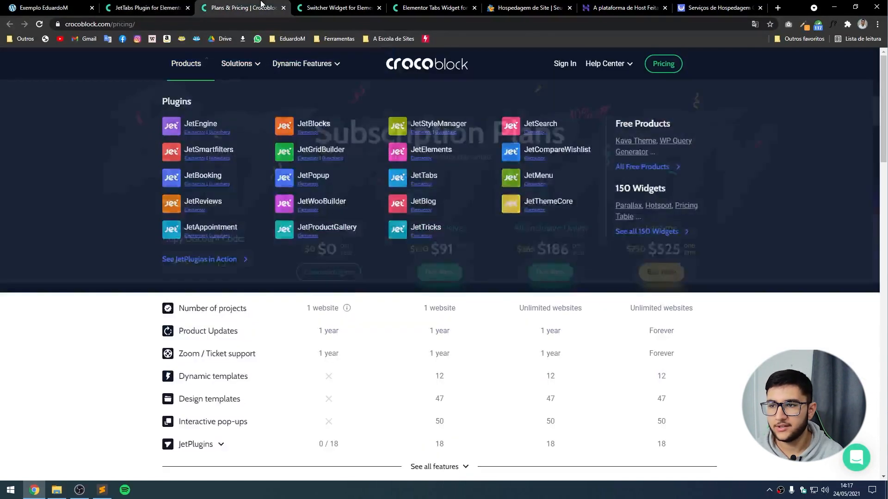
scroll(9, 324, "down", 2)
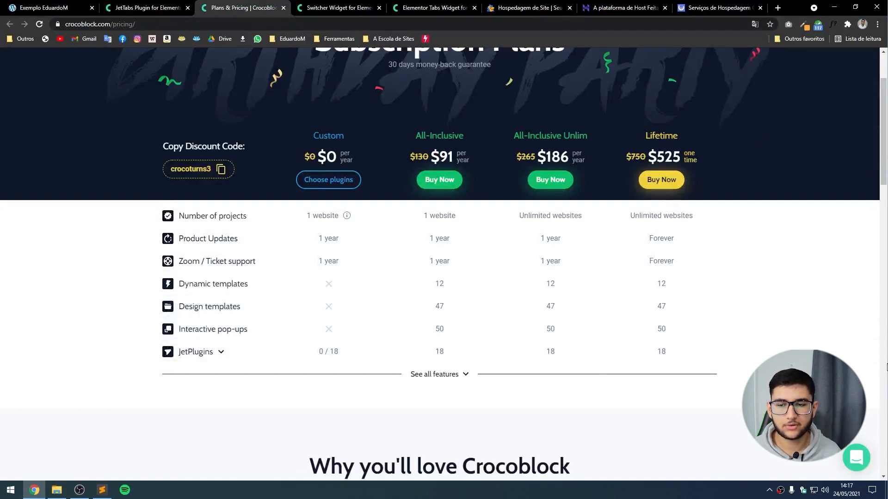
left_click(444, 357)
scroll(341, 356, "down", 1)
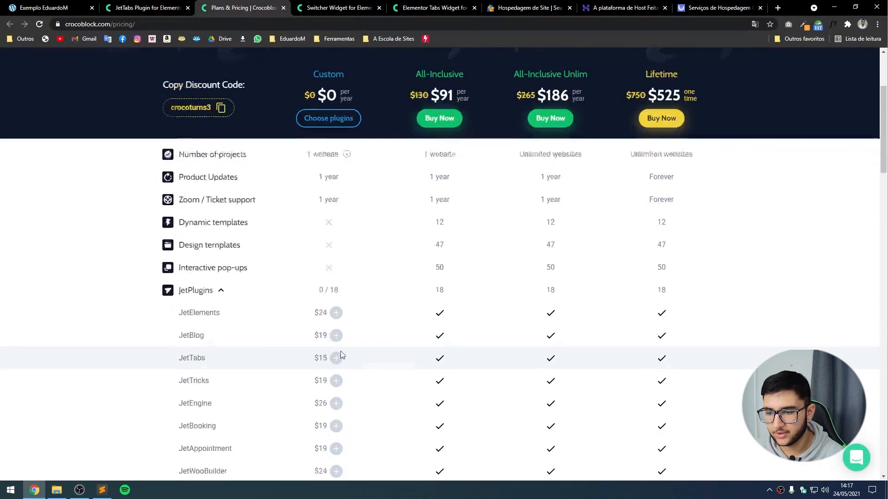
scroll(107, 323, "down", 3)
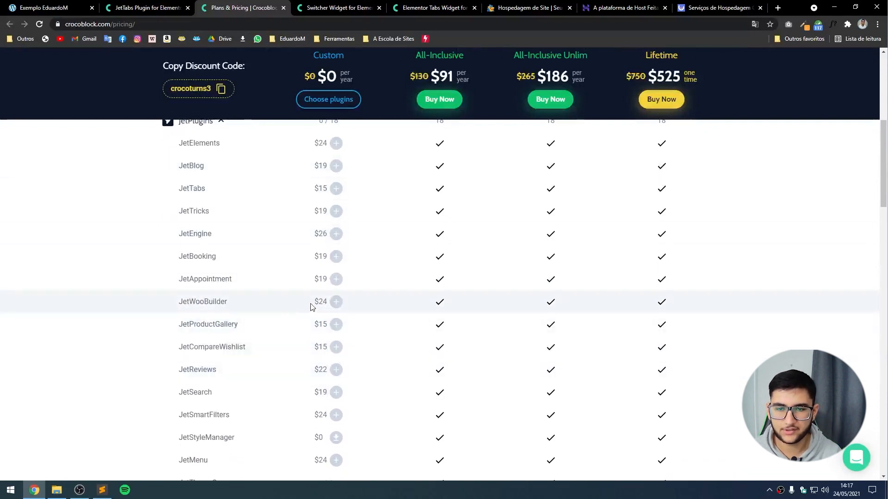
scroll(312, 306, "up", 2)
left_click(147, 8)
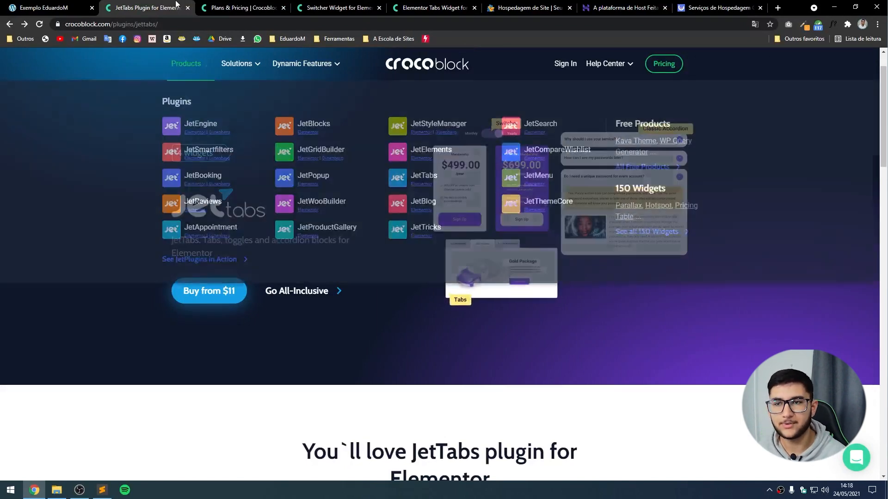
left_click(283, 8)
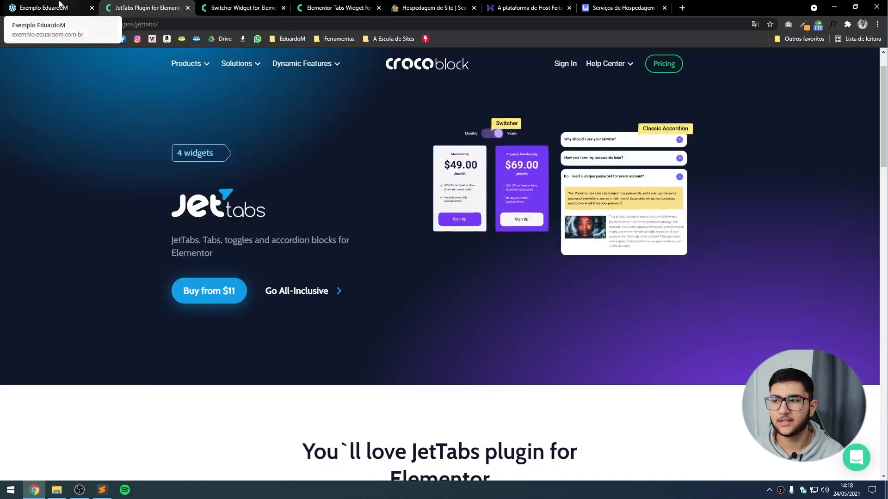
- View the example WordPress site's home page, revisiting the HostGator and JetTabs pages for comparison
left_click(61, 5)
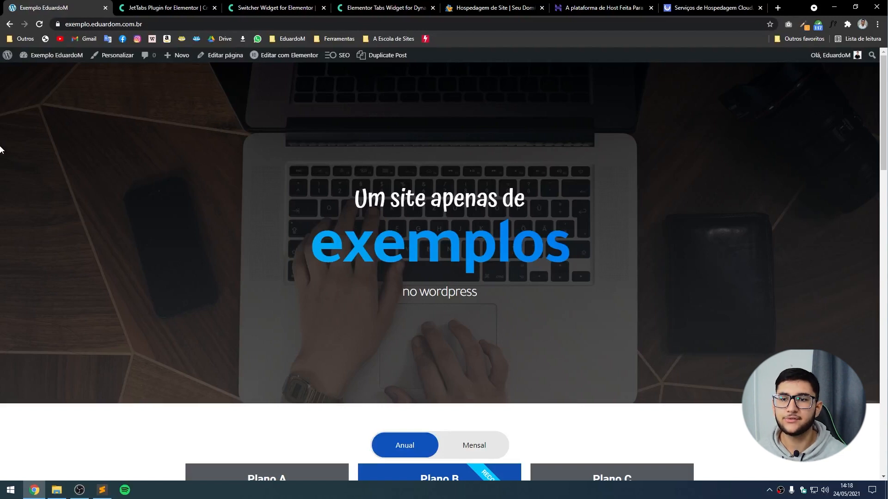
left_click(481, 7)
left_click(148, 7)
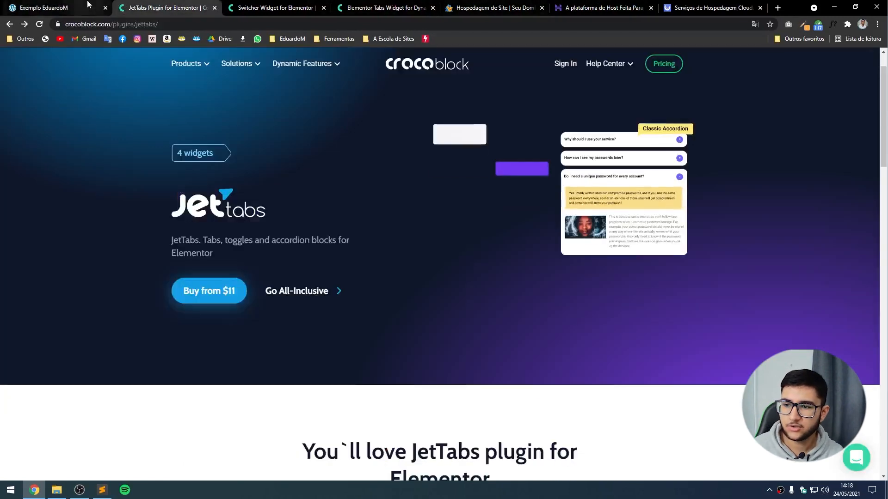
left_click(89, 5)
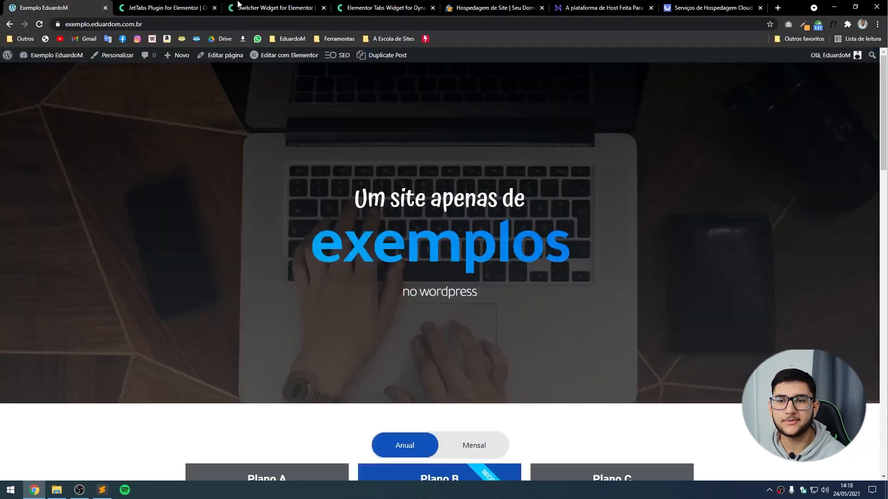
left_click(513, 8)
- View Hostinger's Hospedagem WordPress and Criador de Sites plans, and return to Hospedagem de Sites
left_click(560, 8)
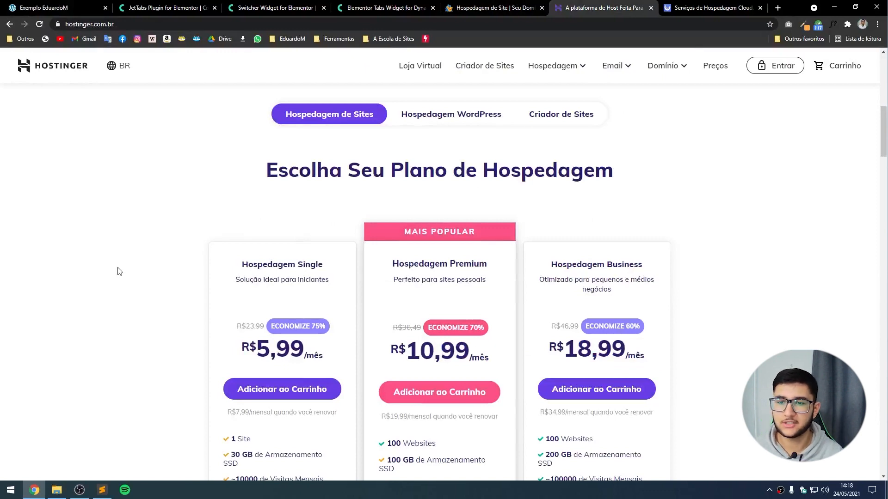
left_click(422, 116)
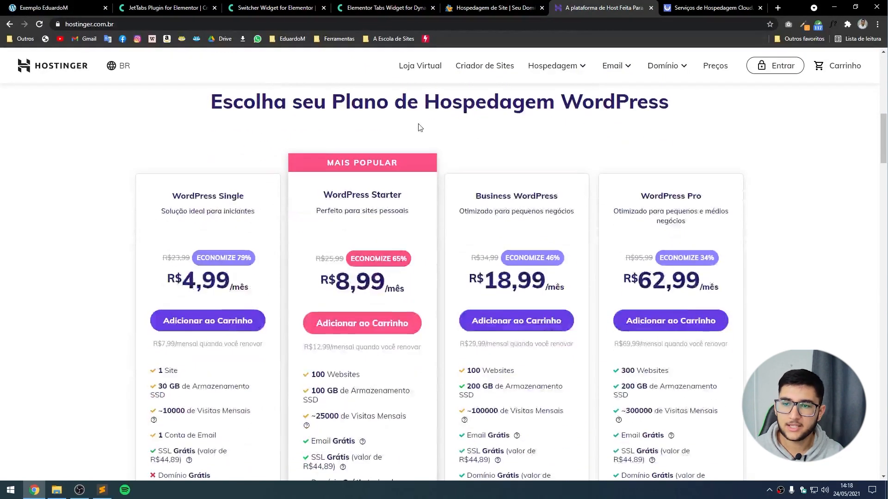
scroll(420, 139, "up", 2)
left_click(539, 138)
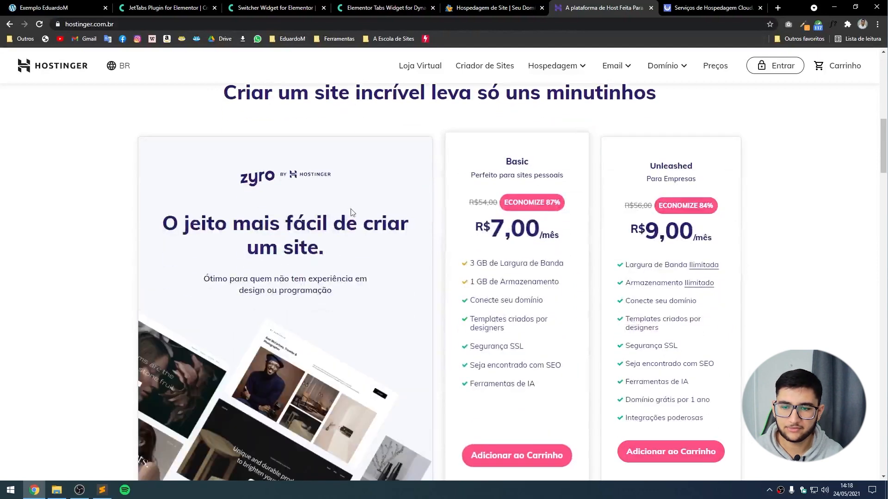
scroll(466, 263, "up", 3)
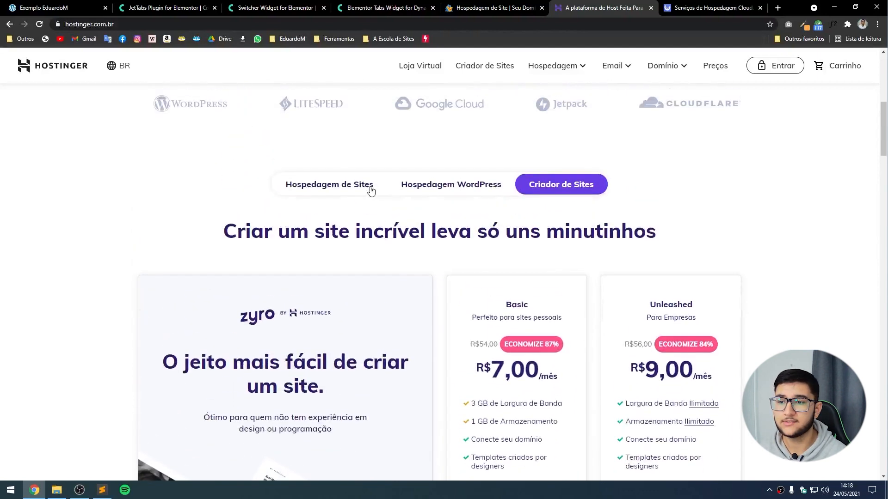
left_click(371, 185)
scroll(119, 128, "up", 2)
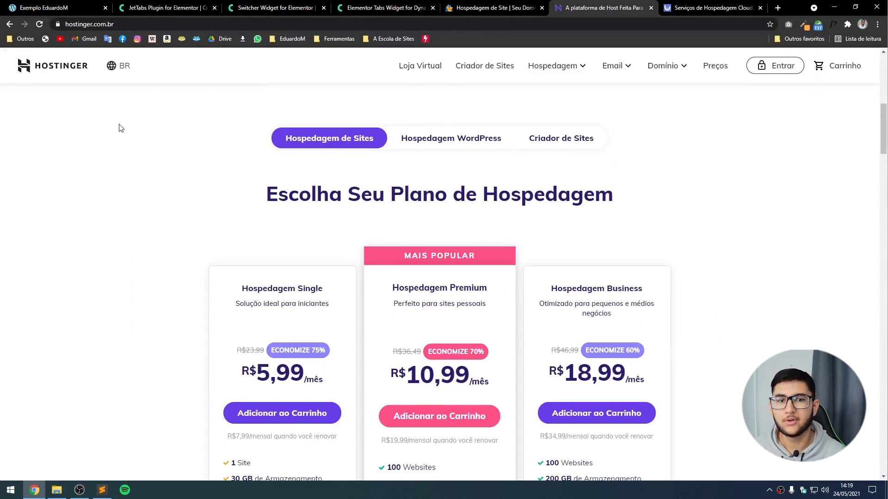
- Examine the layout of Hostinger's home page around the hosting plans, down to the domain search section and back
scroll(134, 152, "up", 8)
scroll(396, 258, "down", 8)
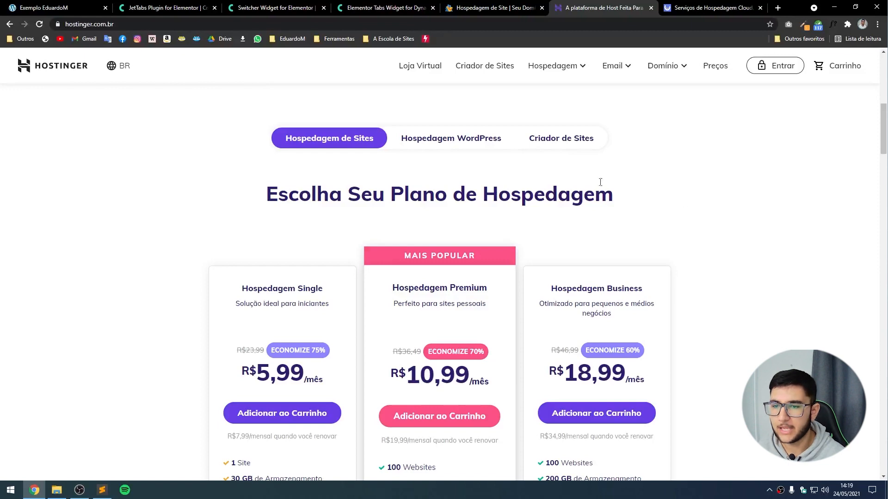
scroll(462, 139, "down", 1)
scroll(439, 133, "up", 1)
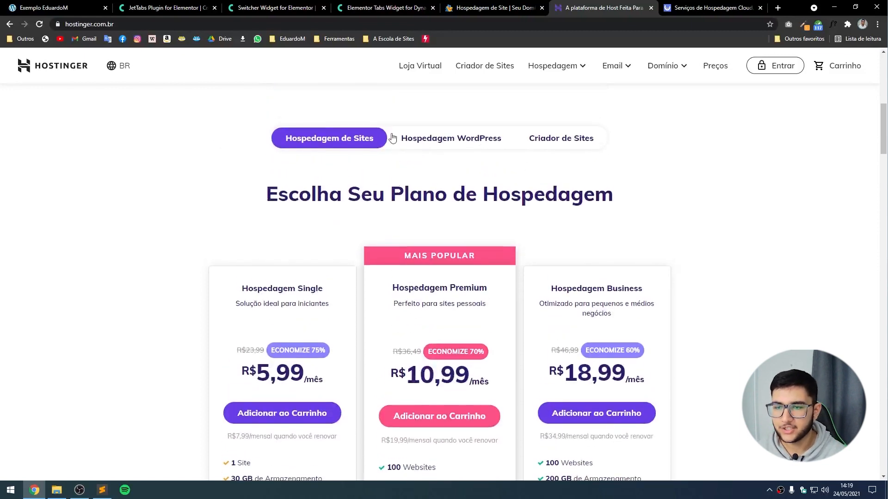
scroll(451, 203, "down", 3)
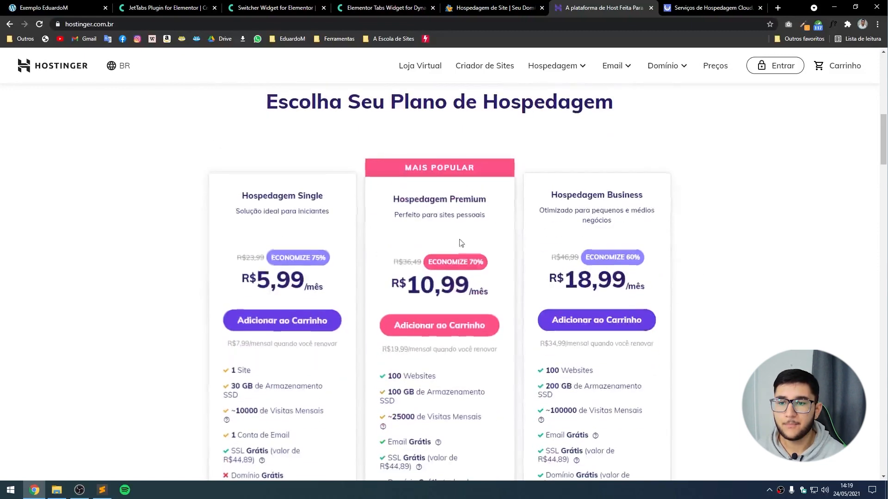
scroll(393, 219, "down", 7)
scroll(416, 217, "down", 7)
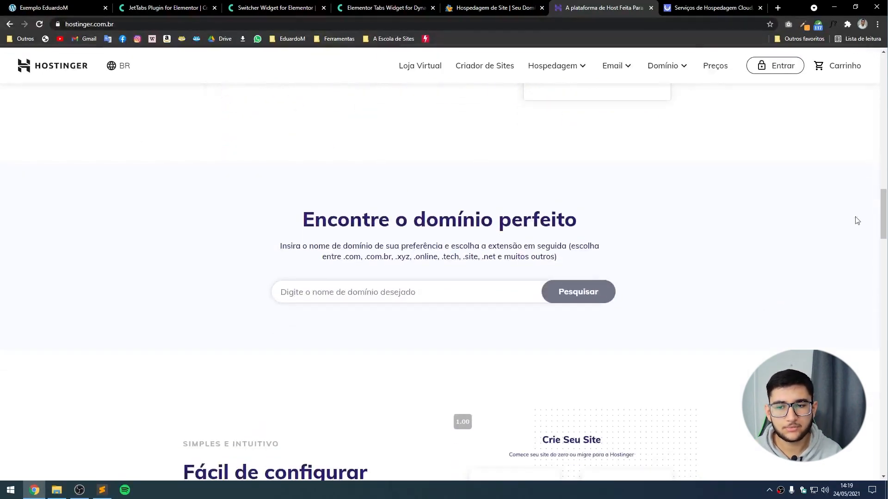
left_click_drag(883, 217, 883, 132)
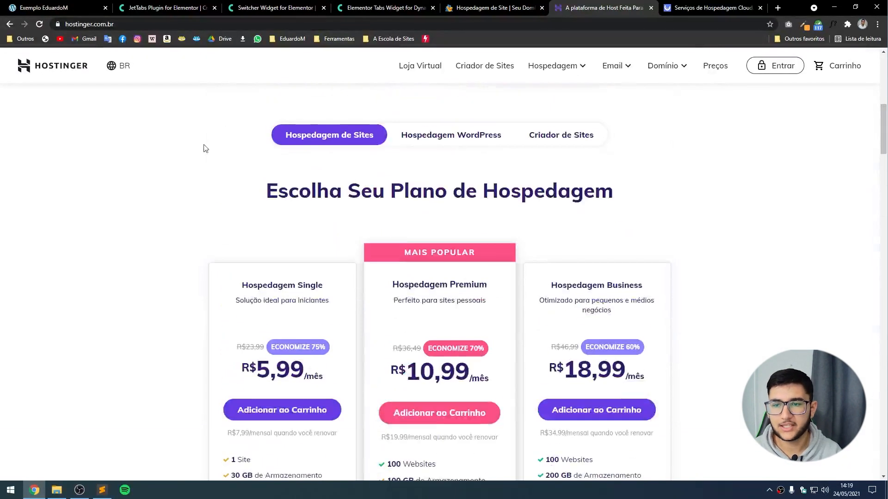
- Cycle Hostinger's plan categories again back to Hospedagem de Sites, and view the domain search section below the plans
left_click(434, 138)
scroll(628, 222, "up", 3)
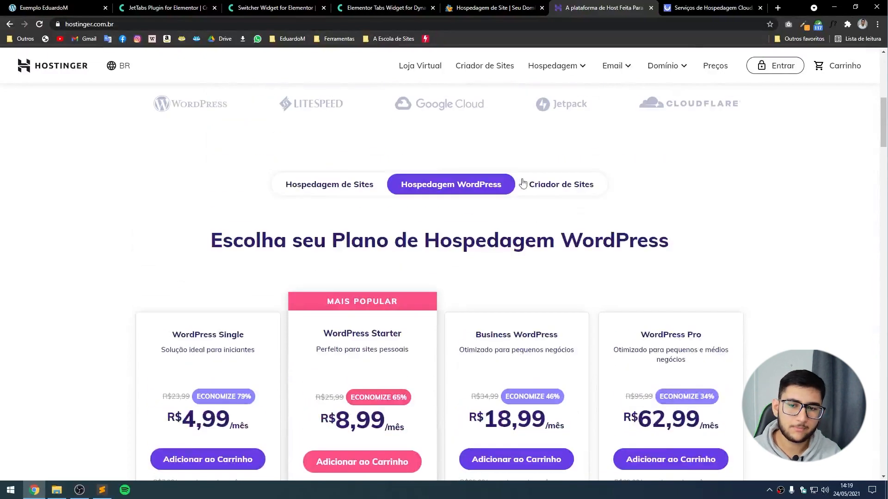
left_click(571, 184)
scroll(503, 174, "up", 3)
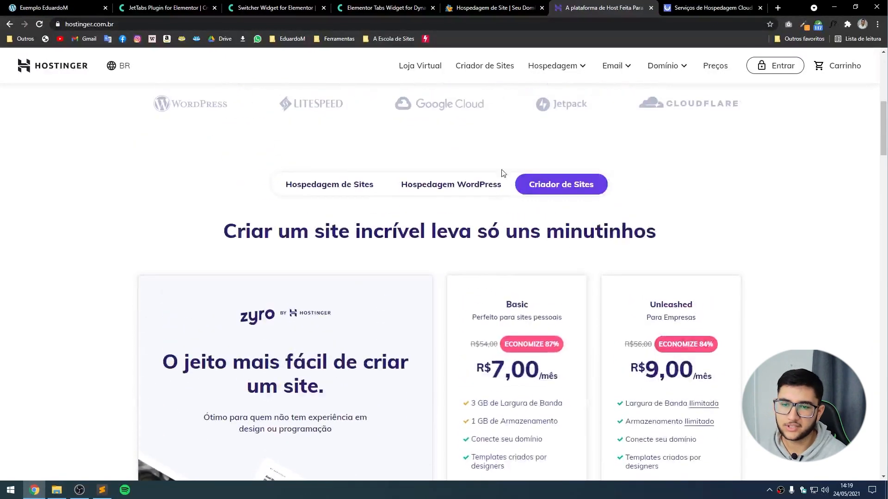
left_click(286, 189)
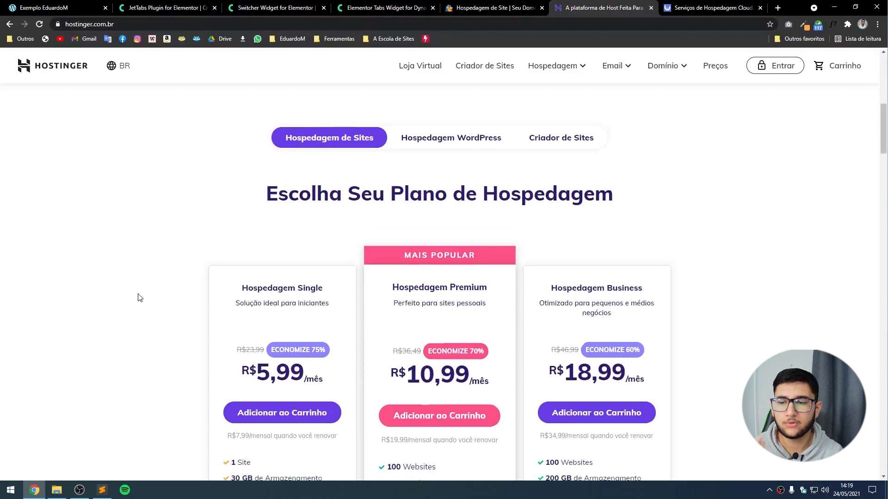
scroll(138, 282, "down", 15)
scroll(105, 273, "down", 2)
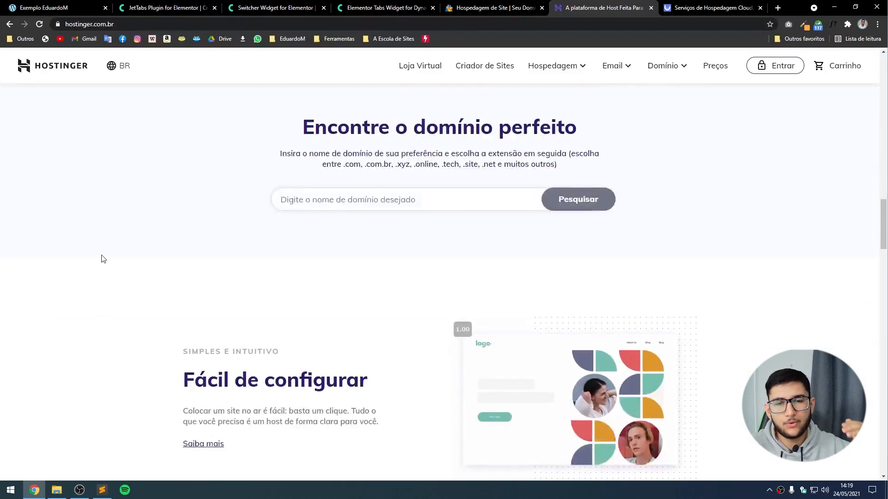
- Look through the feature sections below Hostinger's domain search, and return to the Hospedagem de Sites plans
scroll(124, 261, "up", 2)
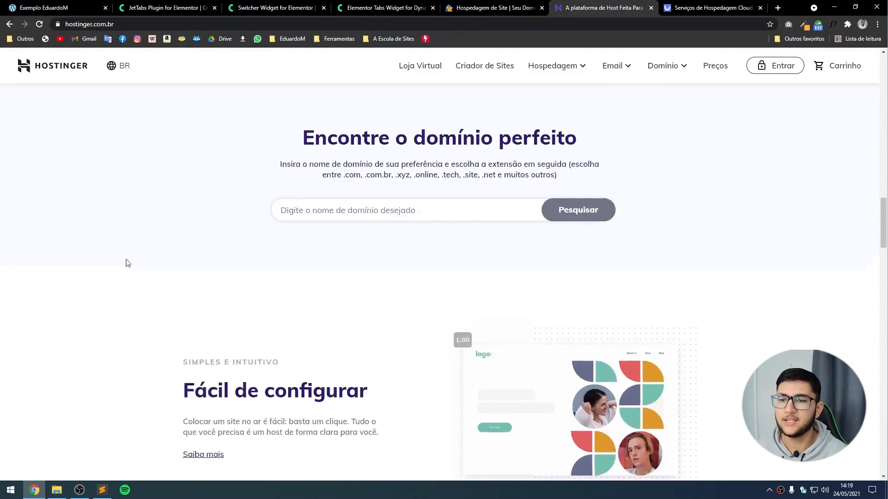
scroll(387, 189, "down", 2)
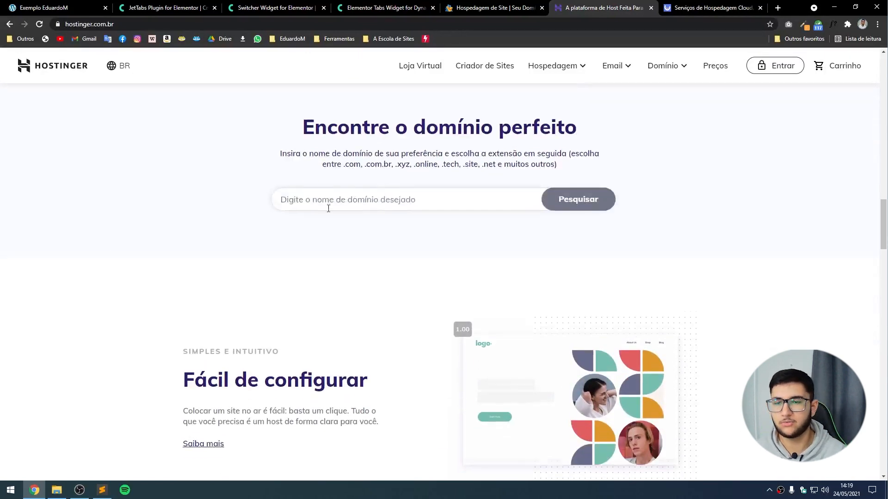
scroll(328, 208, "down", 15)
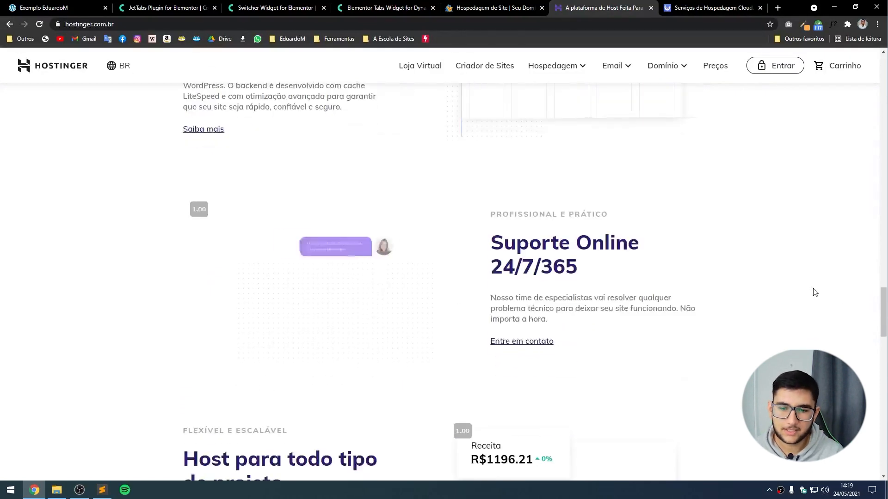
scroll(828, 231, "up", 15)
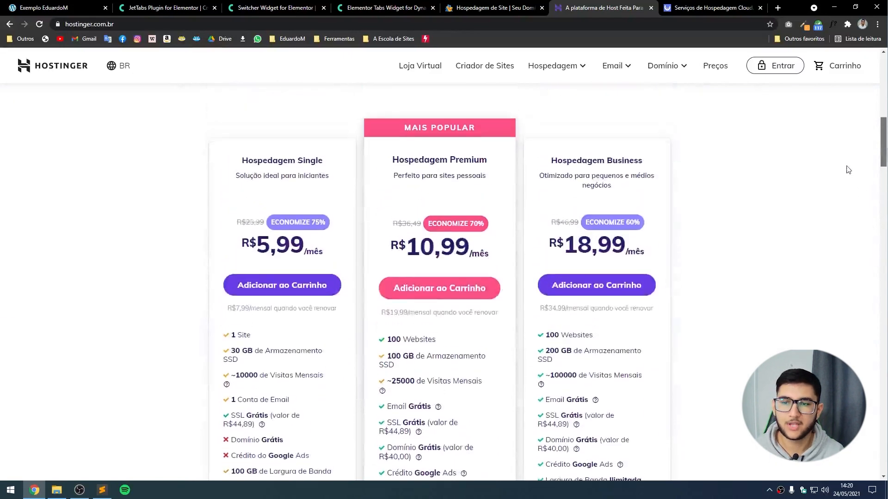
scroll(832, 217, "up", 4)
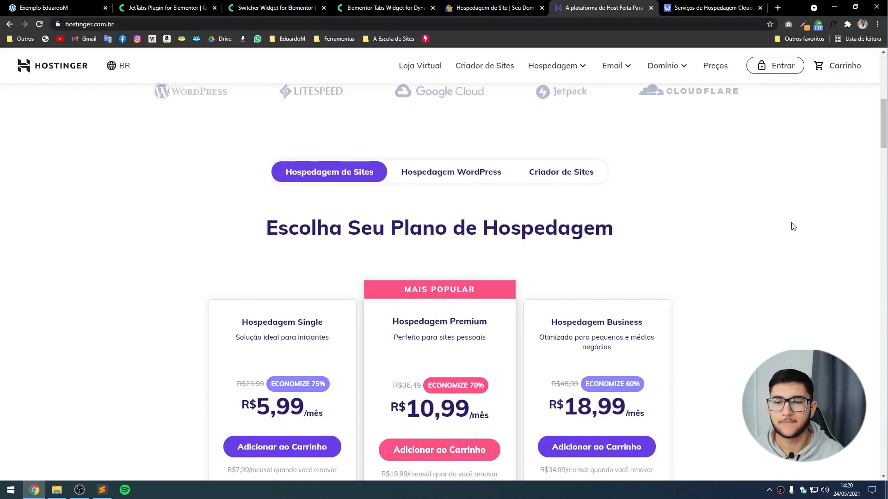
scroll(765, 278, "down", 1)
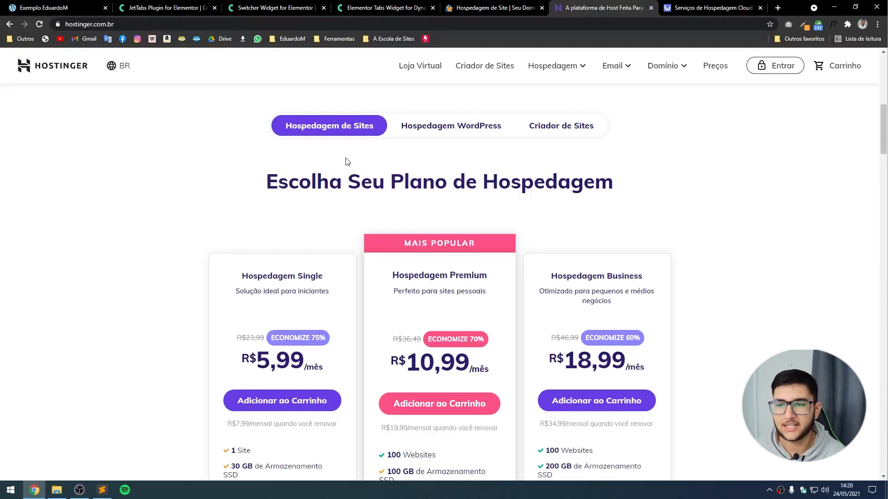
- Switch Hostinger's plans between Hospedagem WordPress and Hospedagem de Sites twice, comparing the plan cards, ending on Hospedagem de Sites
left_click(425, 133)
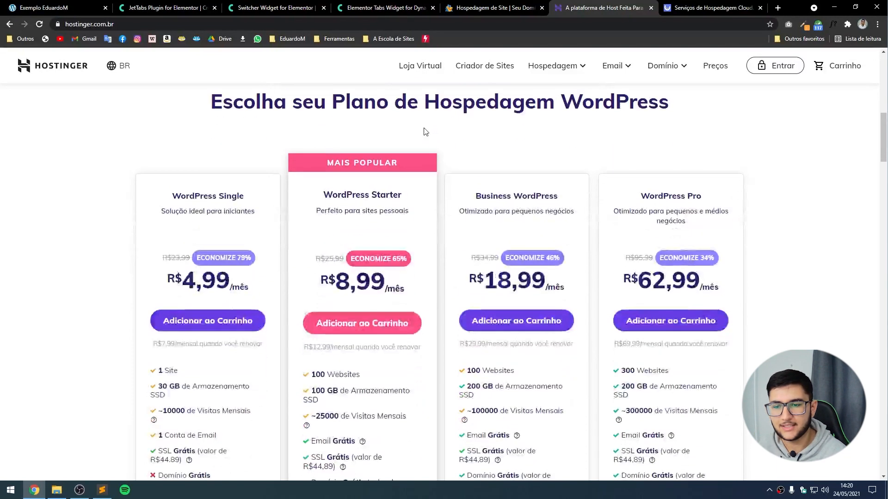
scroll(417, 148, "up", 2)
left_click(340, 143)
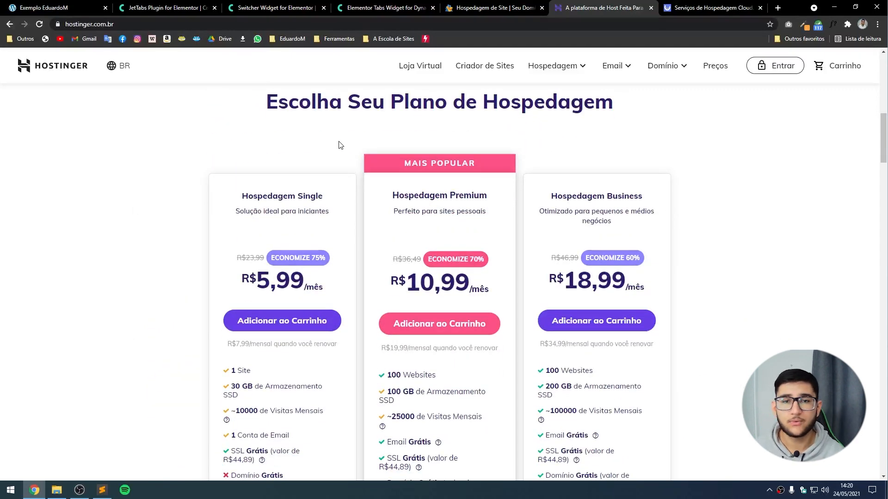
scroll(331, 157, "up", 2)
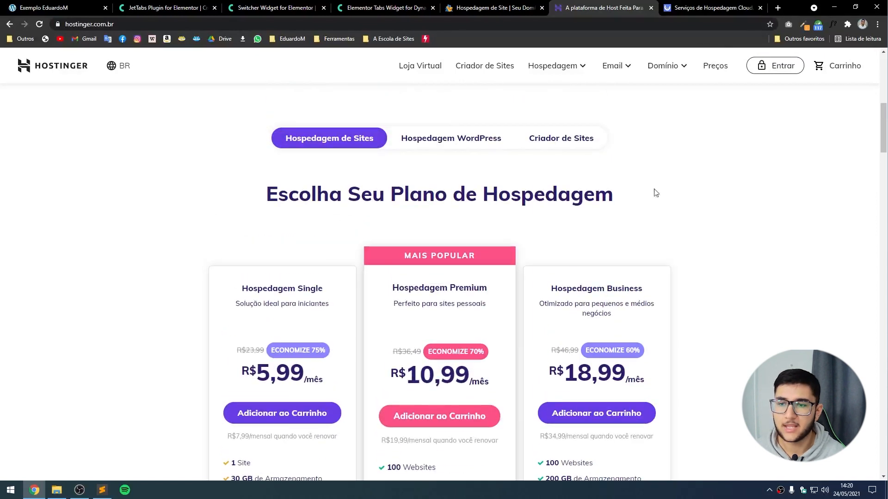
left_click(415, 148)
scroll(509, 157, "down", 2)
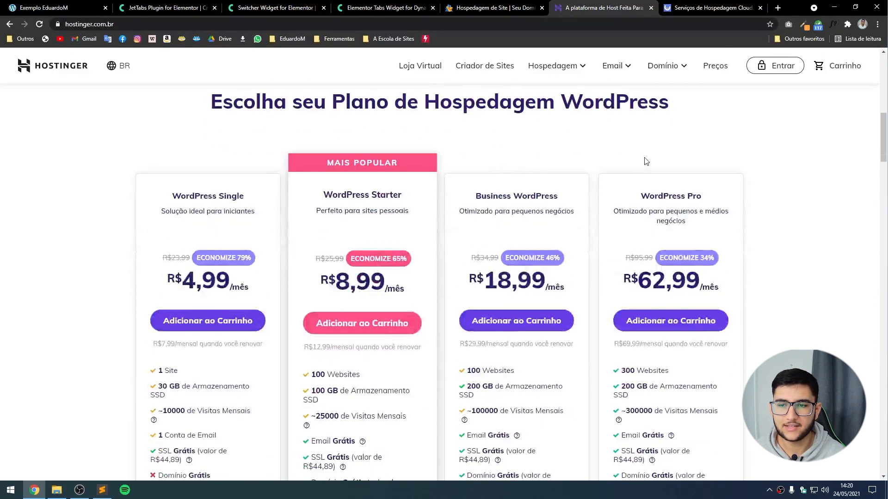
scroll(362, 185, "up", 1)
left_click(336, 93)
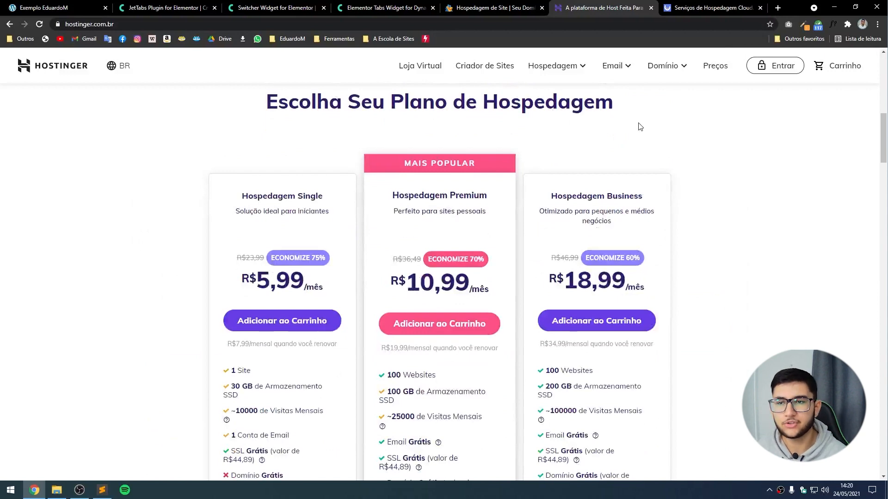
- View the Emails and Domínios sections of Umbler's pricing page, and return to its Sites plans
left_click(711, 5)
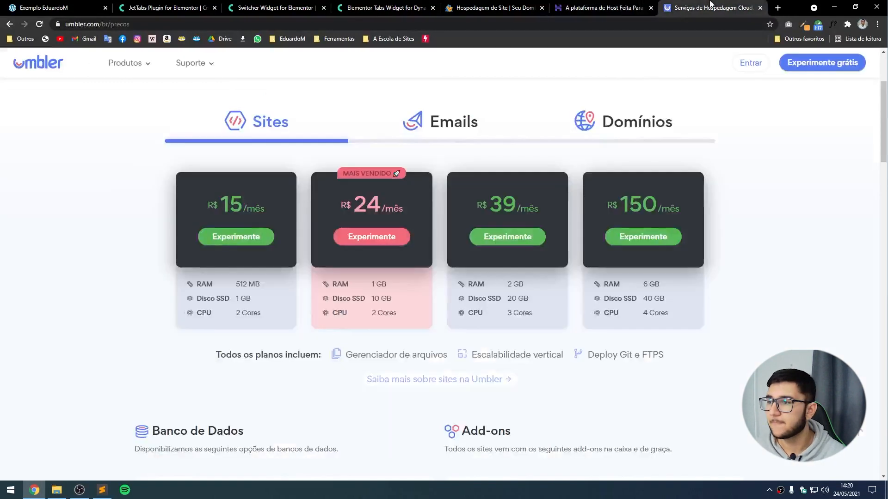
scroll(206, 149, "up", 1)
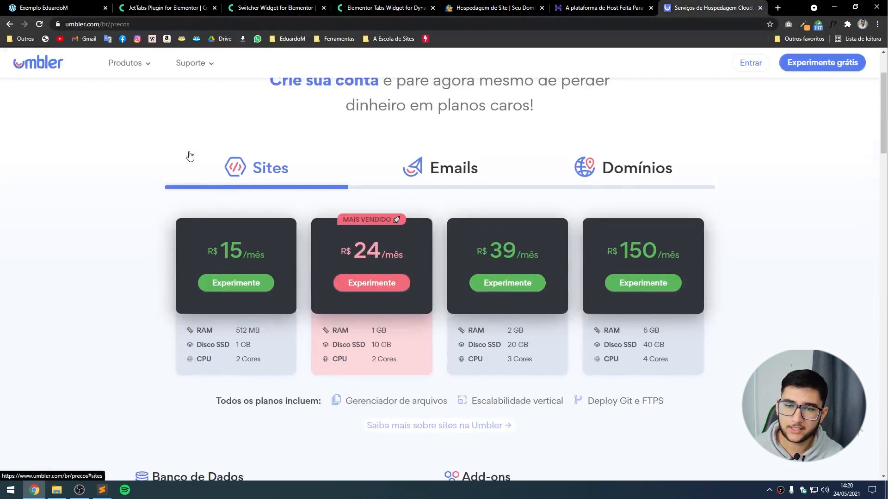
scroll(188, 156, "down", 1)
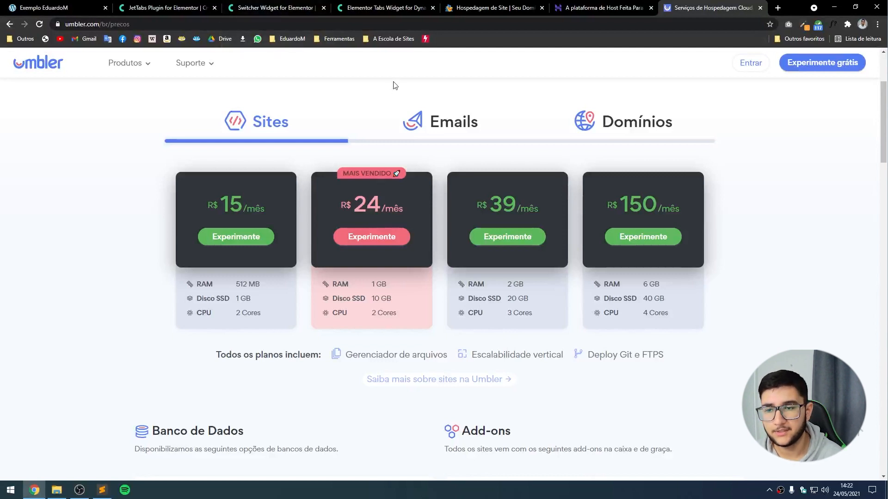
left_click(430, 121)
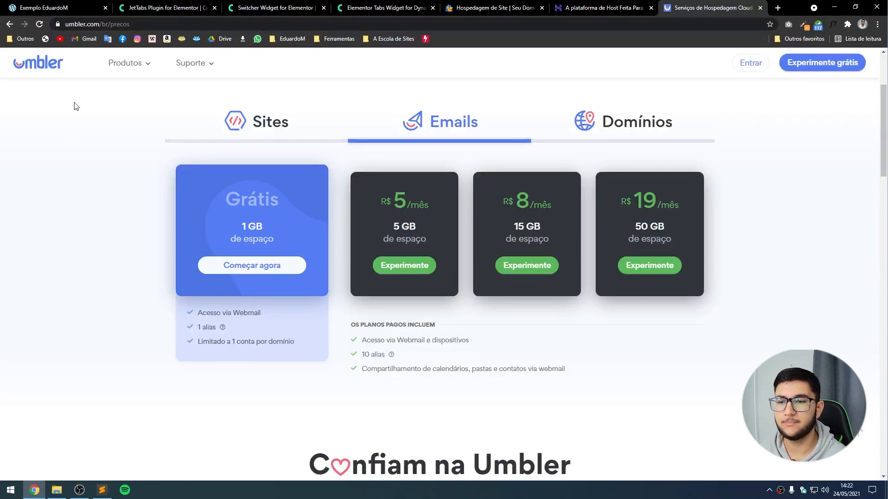
left_click(608, 122)
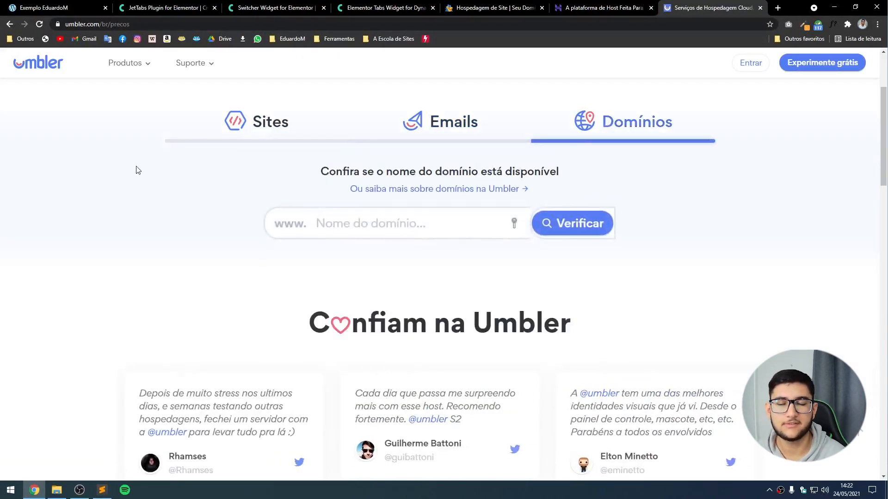
left_click(213, 130)
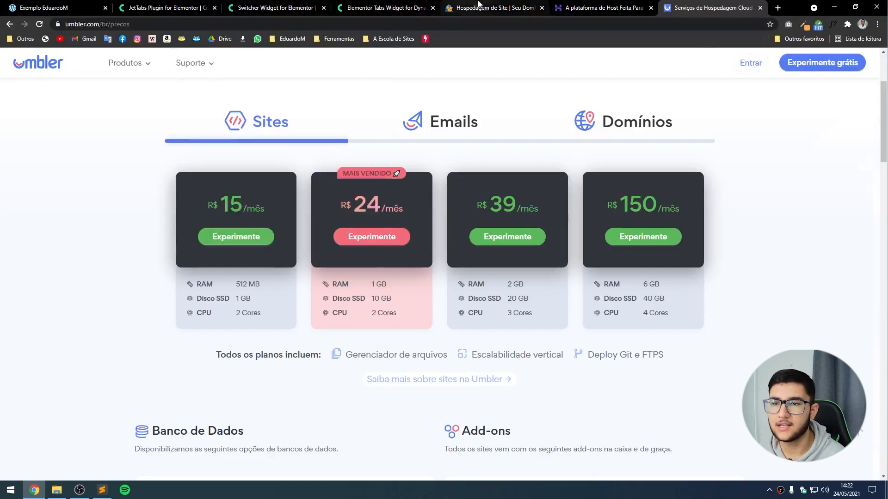
- Show all information in HostGator's plan comparison table and look through its rows
left_click(493, 8)
scroll(525, 200, "down", 3)
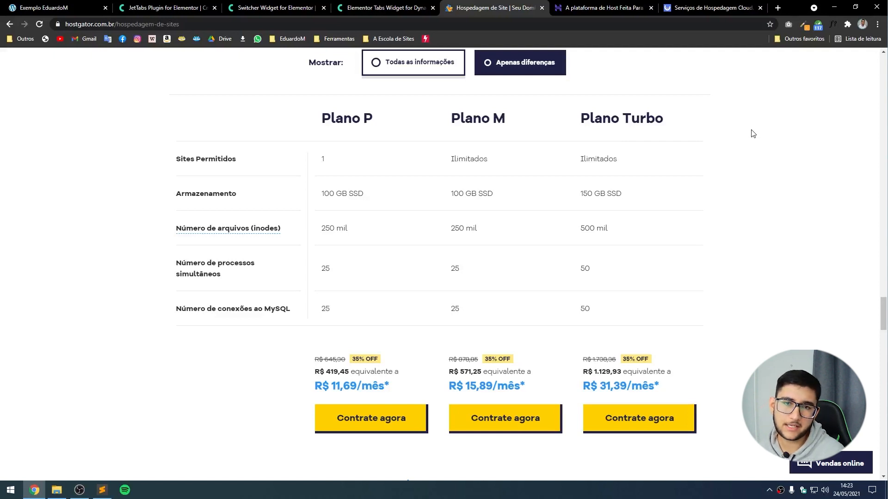
left_click(405, 63)
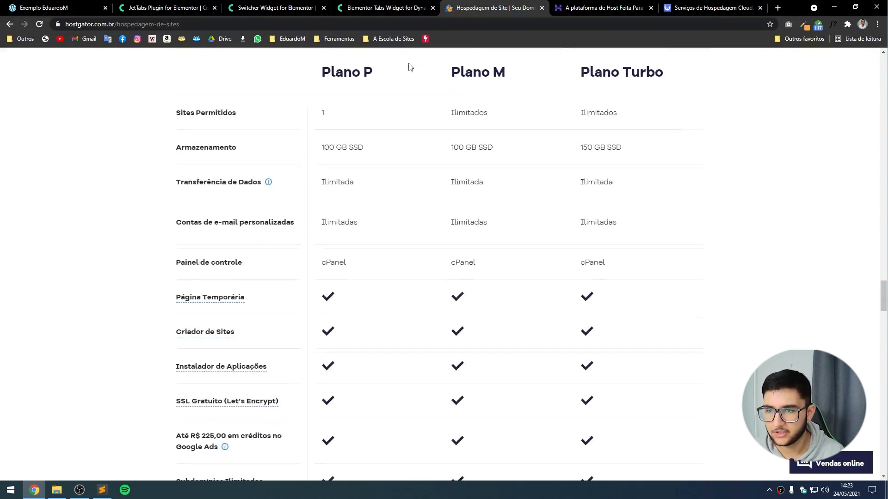
scroll(541, 258, "down", 4)
scroll(467, 224, "up", 6)
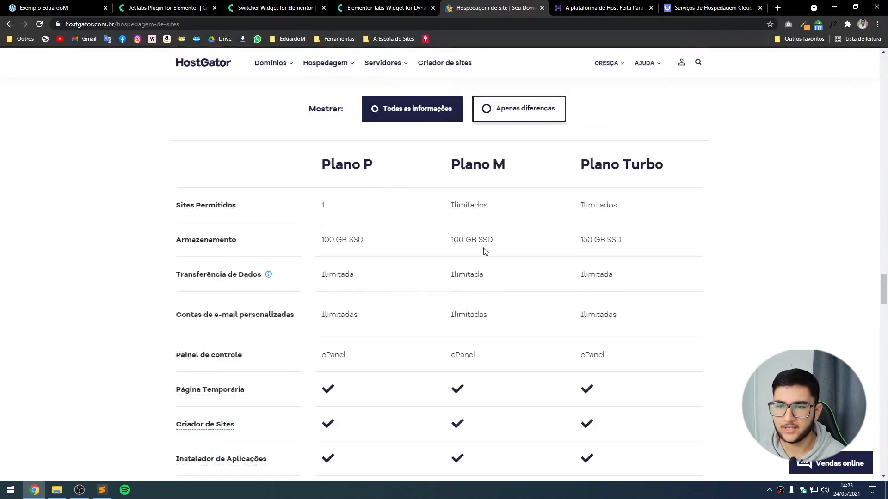
- Revisit Hostinger's plan category switcher and Umbler's pricing page for comparison
left_click(617, 7)
scroll(504, 129, "up", 3)
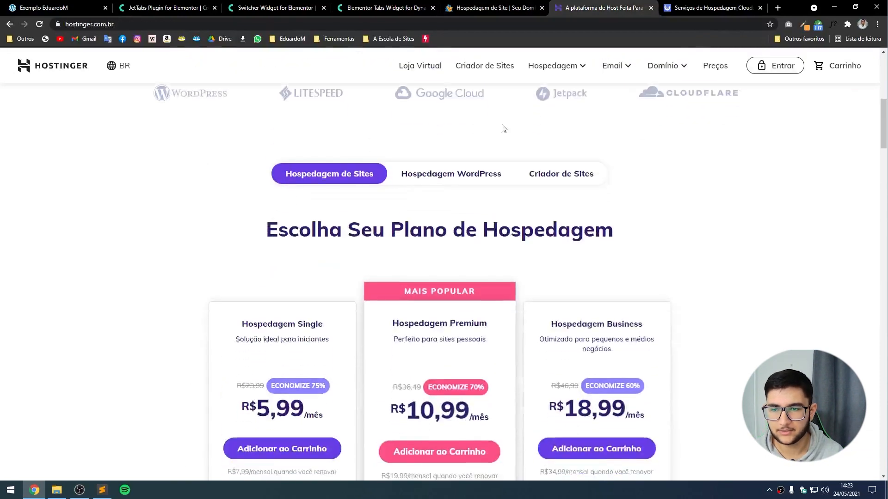
left_click(714, 8)
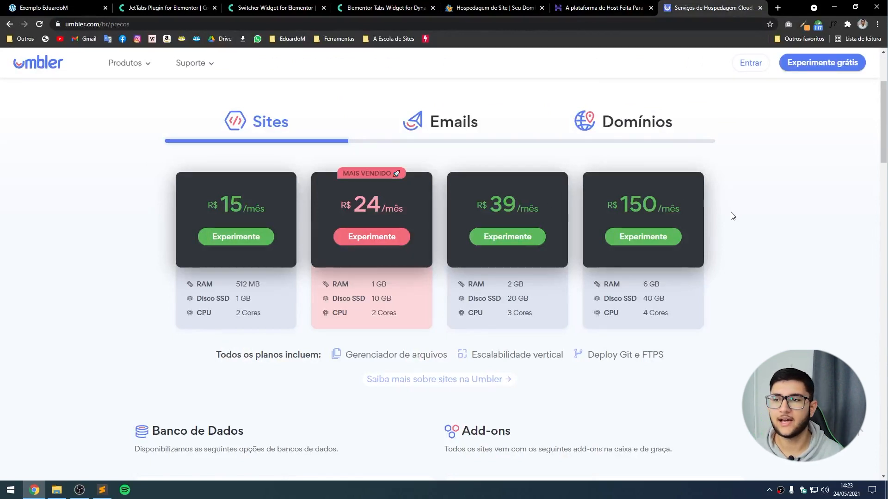
- View the Anual/Mensal plans section on the example site's home page, and open the page for editing with Elementor
left_click(54, 5)
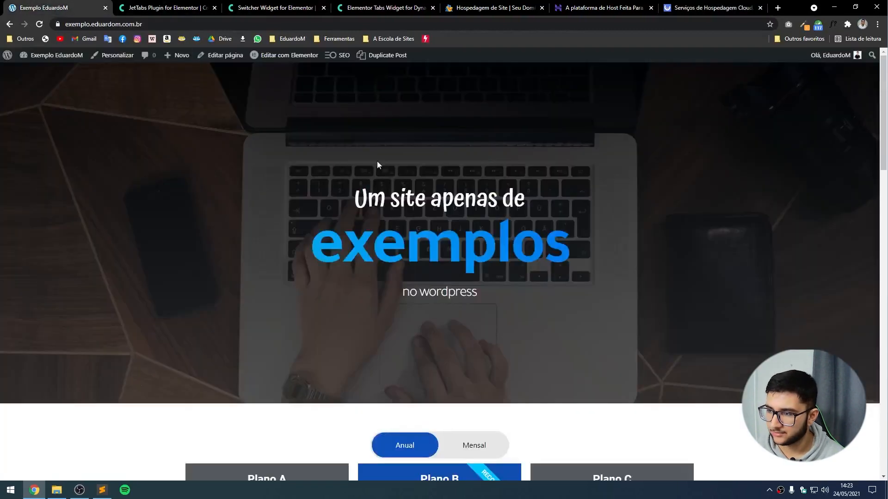
scroll(377, 165, "down", 6)
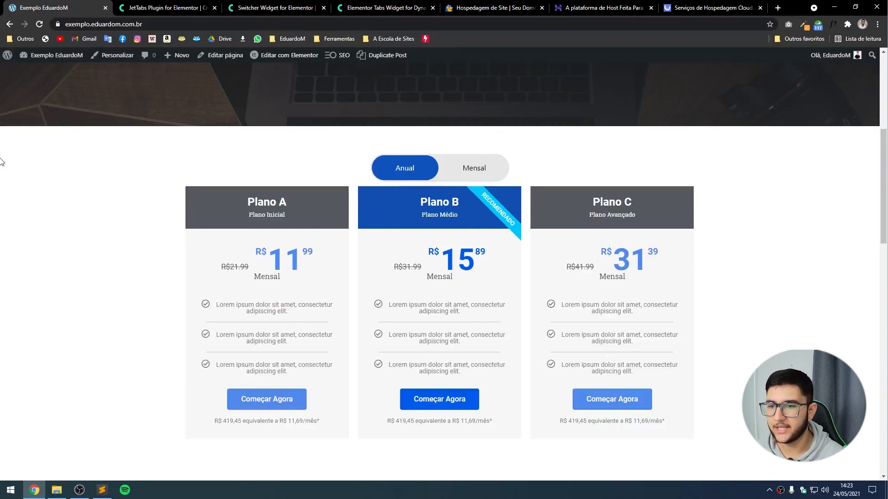
left_click(272, 56)
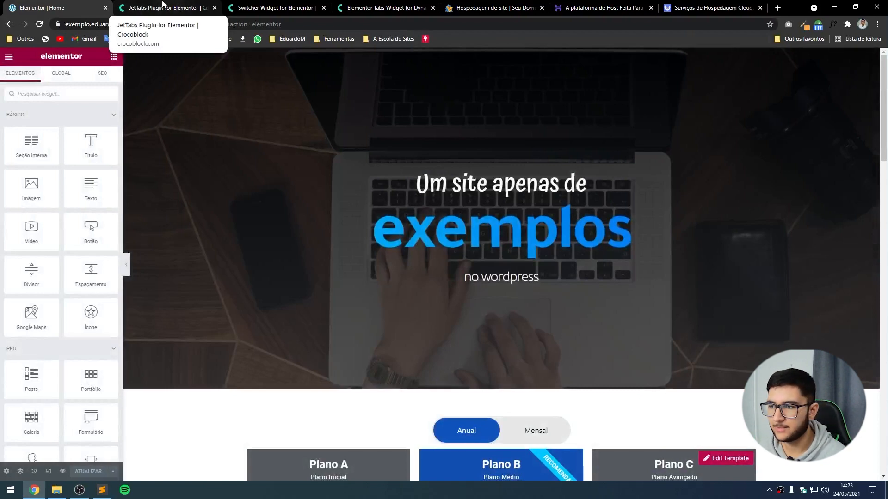
- Review Crocoblock's JetTabs plugin page and the usage examples on its Switcher widget page
left_click(142, 3)
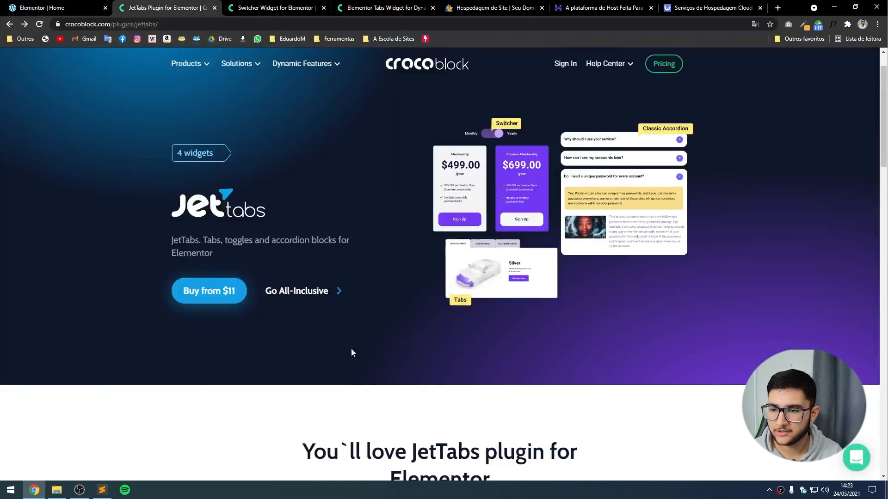
scroll(198, 301, "down", 2)
scroll(198, 300, "down", 2)
left_click(272, 8)
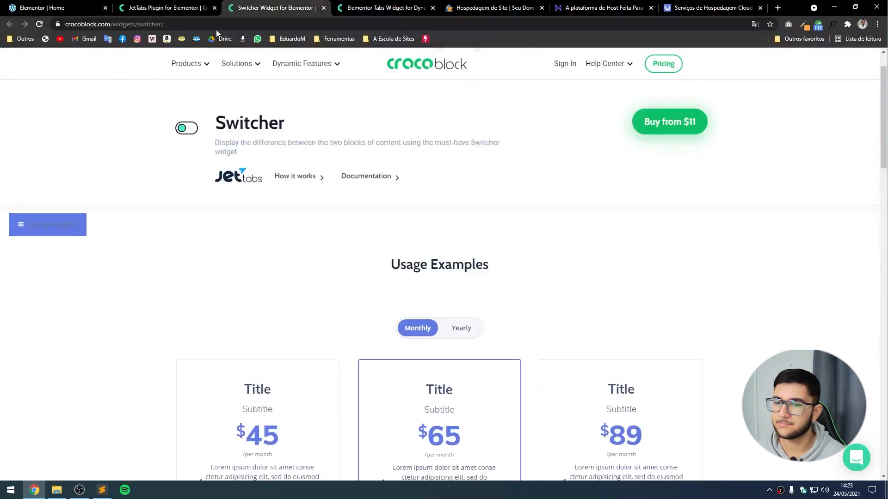
mouse_move(187, 64)
scroll(91, 249, "down", 1)
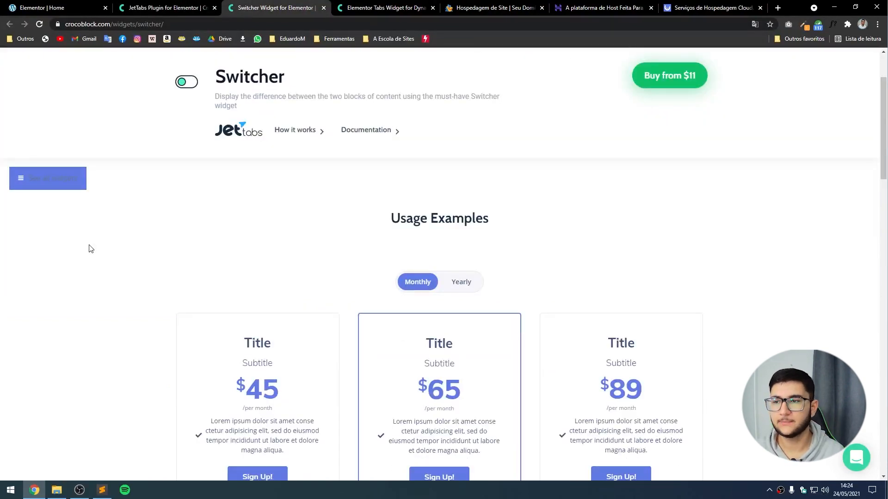
scroll(211, 221, "down", 3)
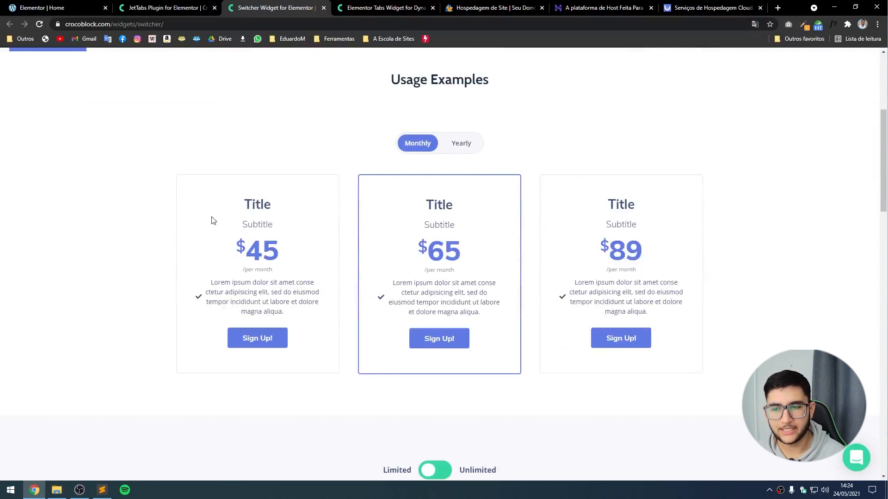
- View the plans section in the Elementor editor, place the Switcher page beside it, and toggle its pricing example to Yearly and back
key("ctrl+1")
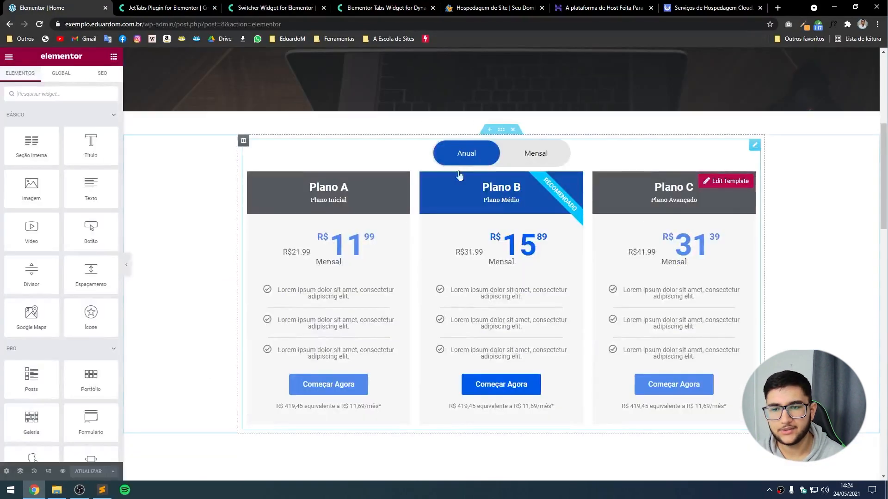
left_click_drag(276, 4, 194, 8)
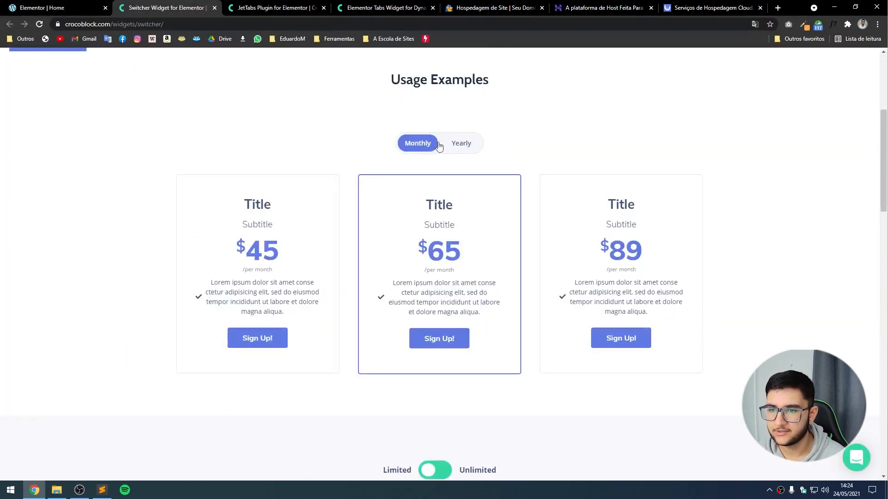
left_click(451, 150)
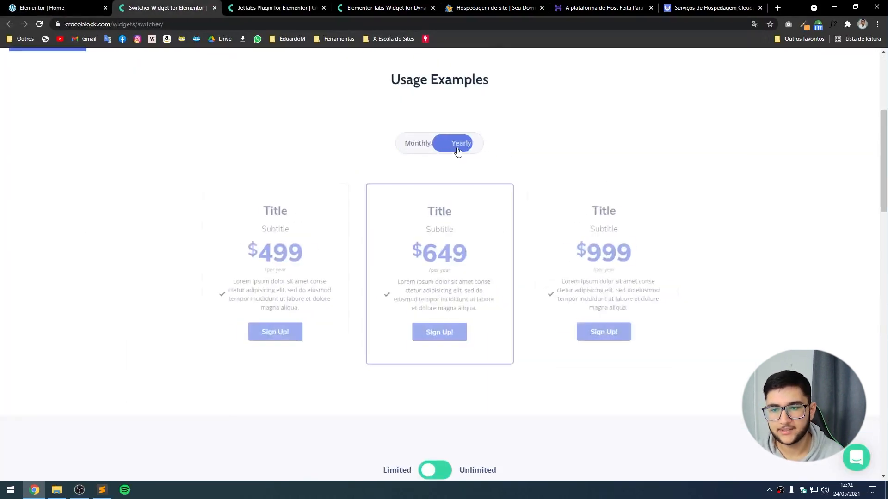
left_click(420, 145)
- Toggle the Switcher page's Limited/Unlimited pricing example to Unlimited and back to Limited
scroll(414, 139, "down", 8)
scroll(405, 178, "up", 1)
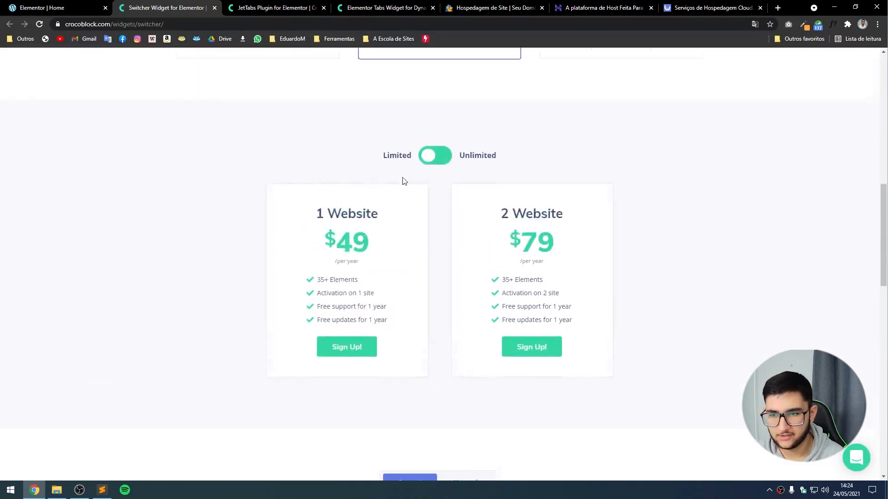
scroll(422, 232, "down", 1)
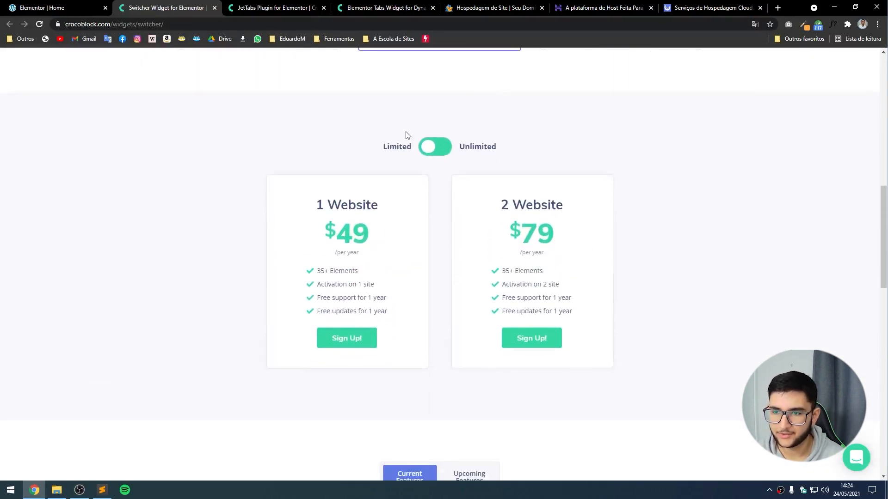
left_click(440, 152)
left_click(427, 154)
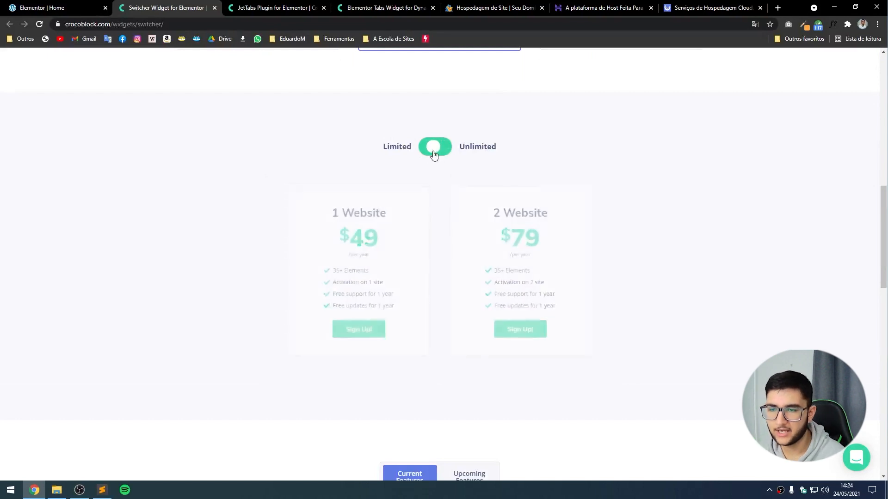
- Toggle the Switcher page's Current/Upcoming Features example to Upcoming Features and back, and review the page's other usage examples
scroll(425, 208, "up", 6)
scroll(578, 353, "down", 14)
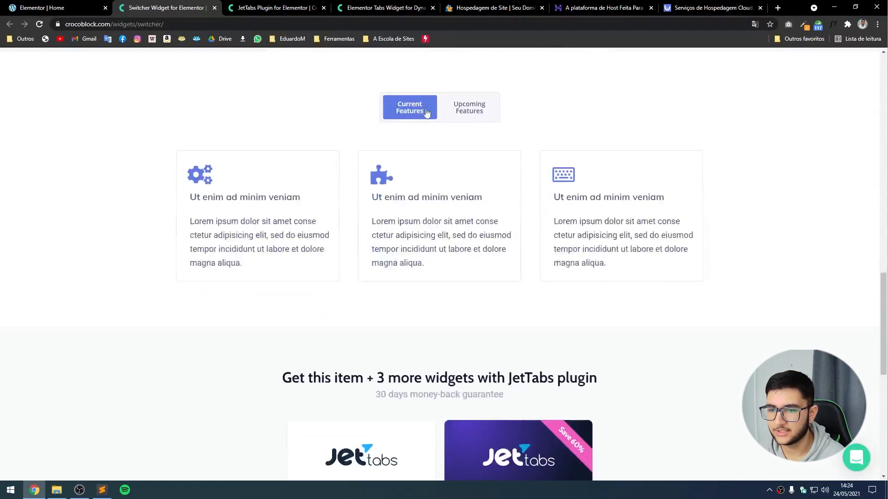
left_click(486, 109)
left_click(412, 113)
scroll(495, 213, "down", 2)
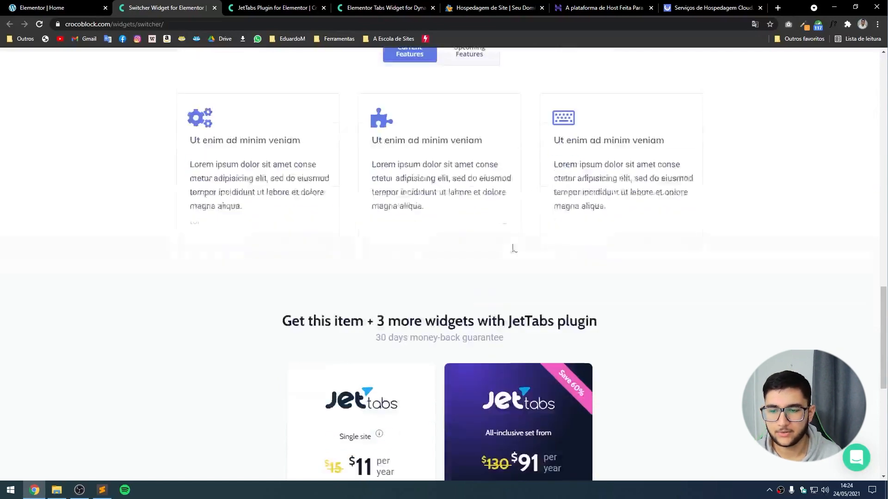
scroll(305, 221, "up", 4)
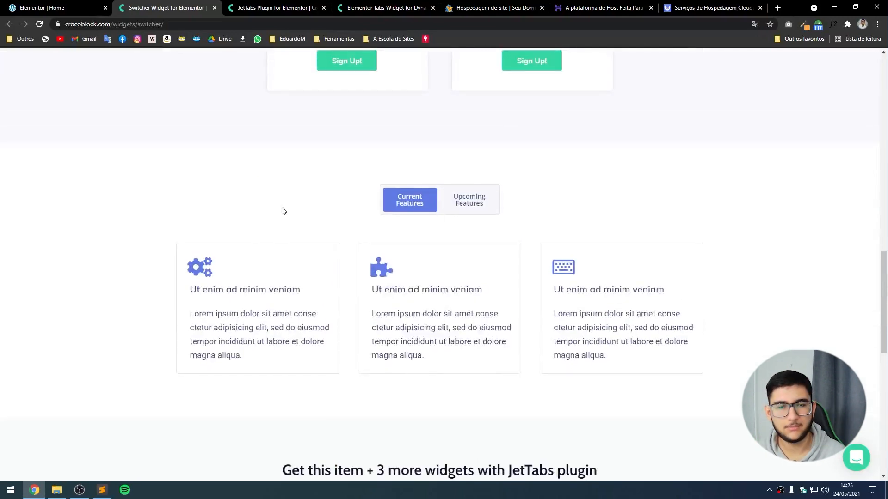
scroll(278, 115, "up", 20)
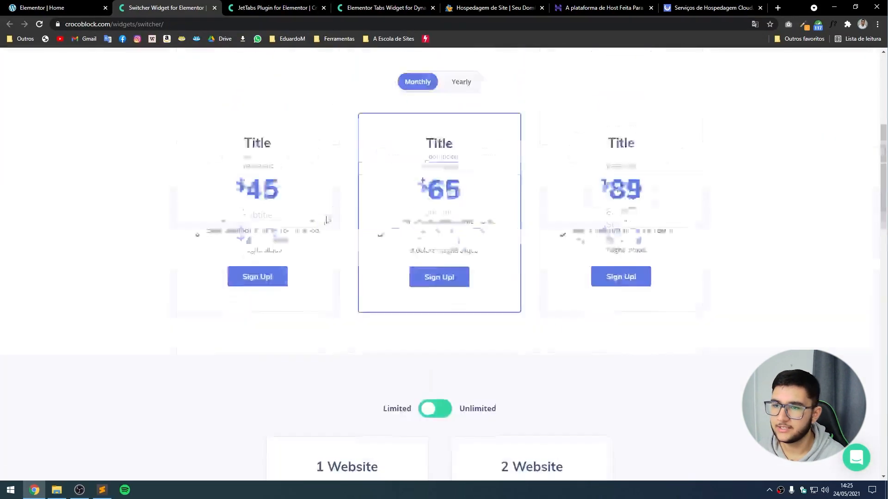
scroll(143, 182, "down", 1)
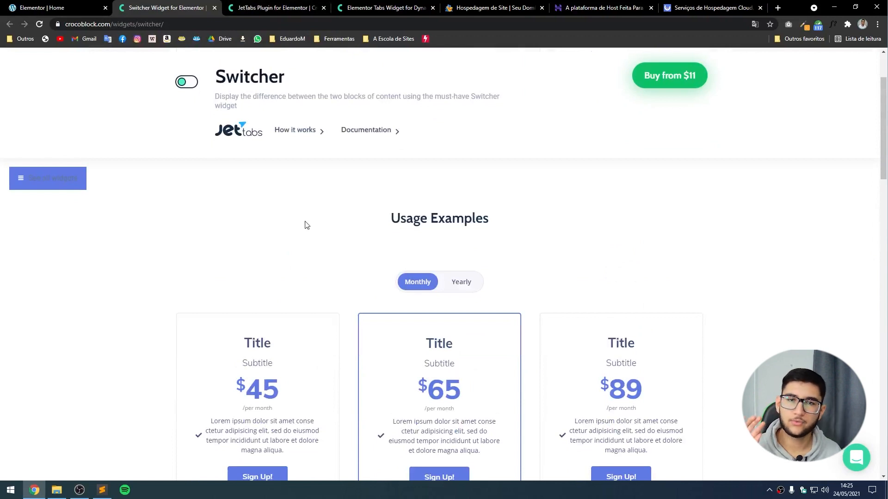
- Place the Switcher page after the JetTabs plugin page and view the usage examples on the Elementor Tabs Widget page
left_click_drag(167, 7, 277, 8)
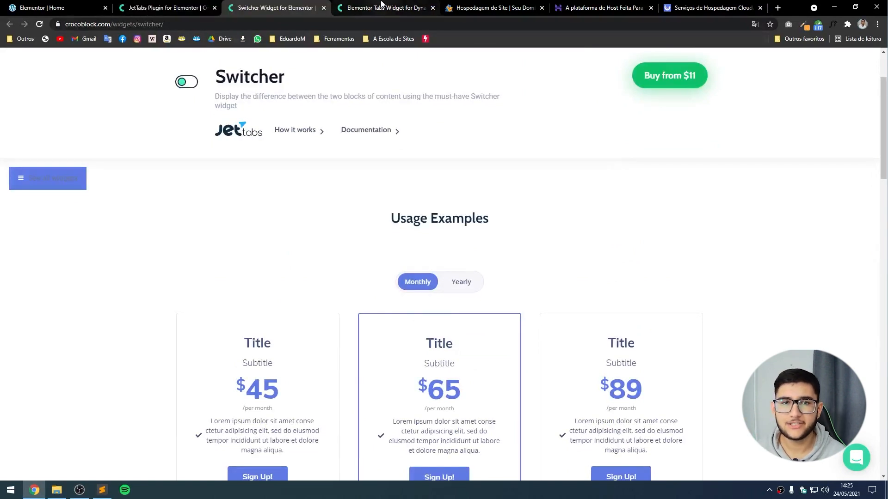
left_click(382, 7)
scroll(354, 111, "down", 2)
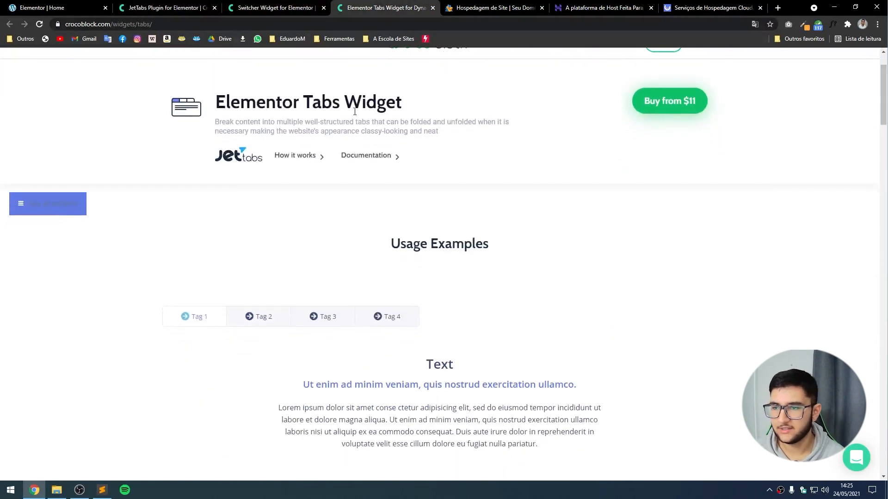
scroll(518, 198, "down", 1)
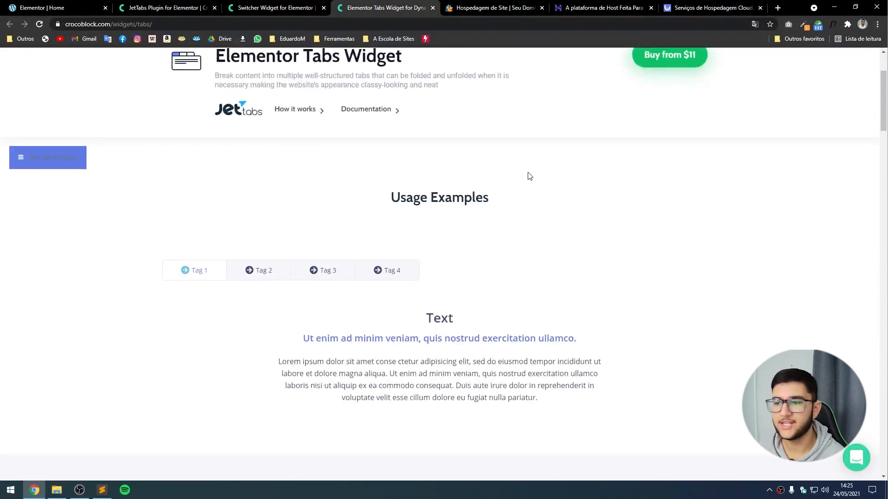
- Revisit the tabbed sections on the Hostinger and HostGator pages, and return to the Elementor Tabs Widget page
key("ctrl+Tab")
key("ctrl+Tab")
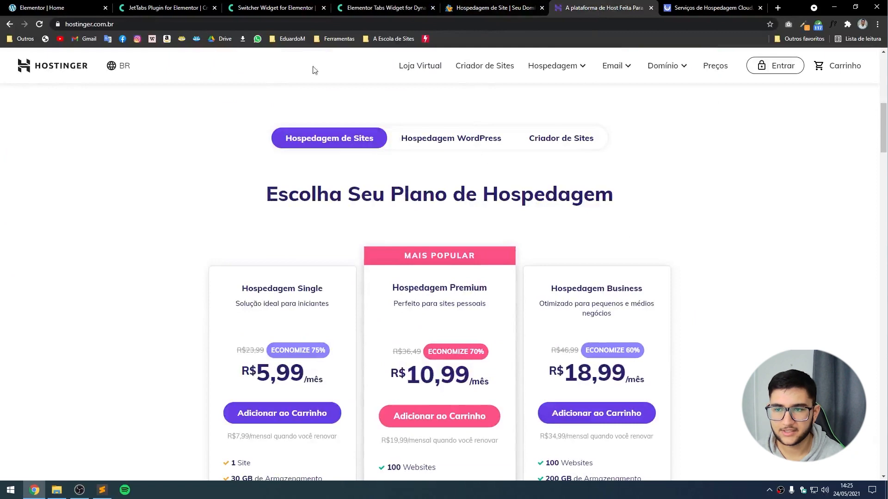
key("ctrl+Tab")
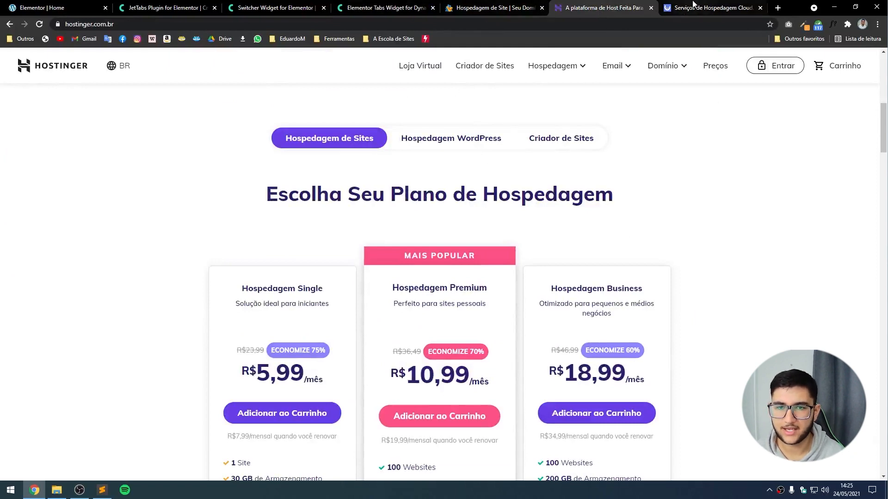
left_click(495, 4)
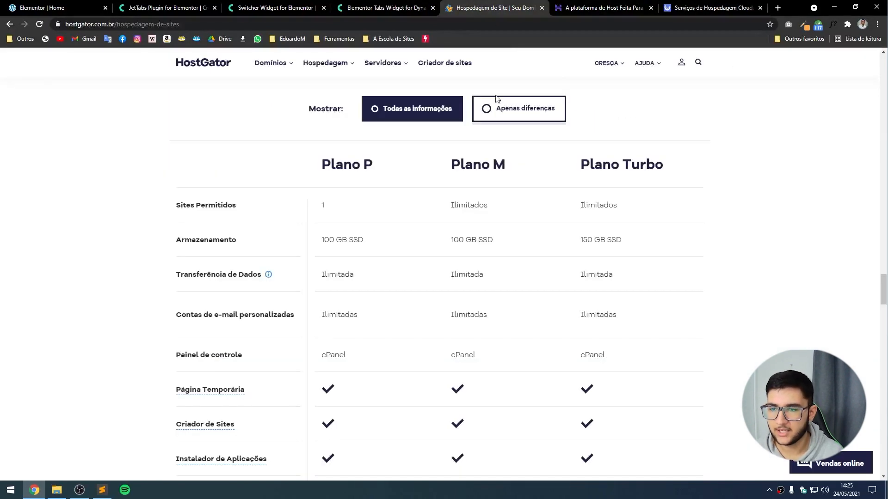
left_click(366, 3)
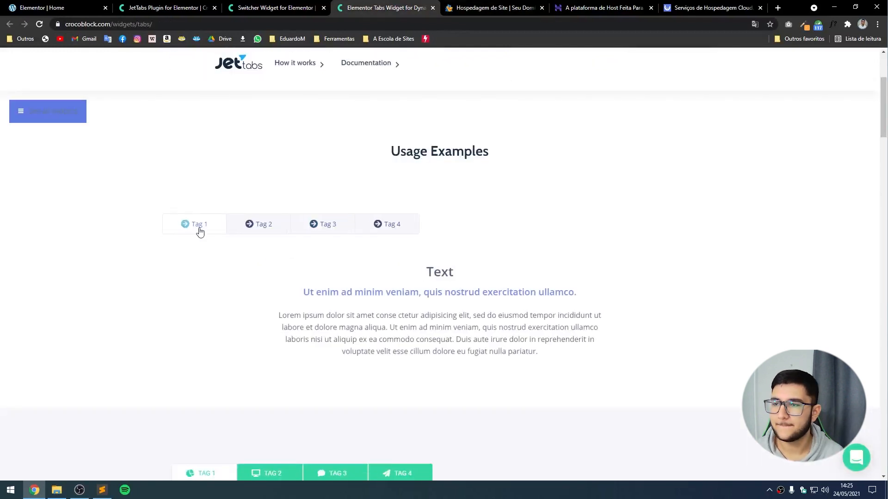
- Go through Tag 1 to Tag 4 in the first usage example of the Tabs widget
left_click(339, 227)
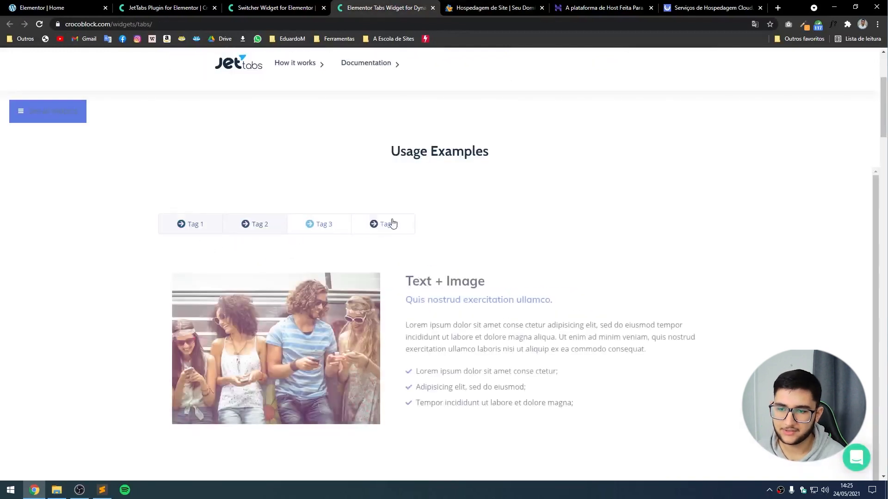
left_click(393, 224)
left_click(200, 223)
scroll(274, 266, "down", 1)
left_click(257, 181)
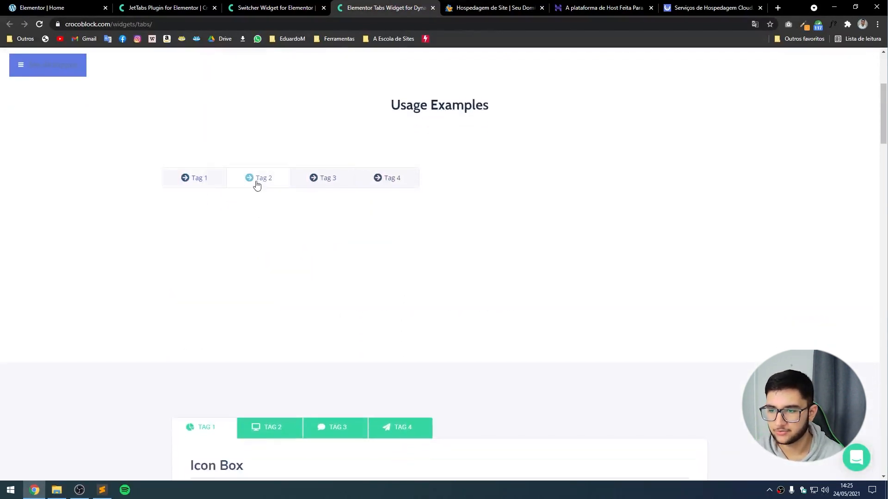
left_click(323, 177)
left_click(375, 180)
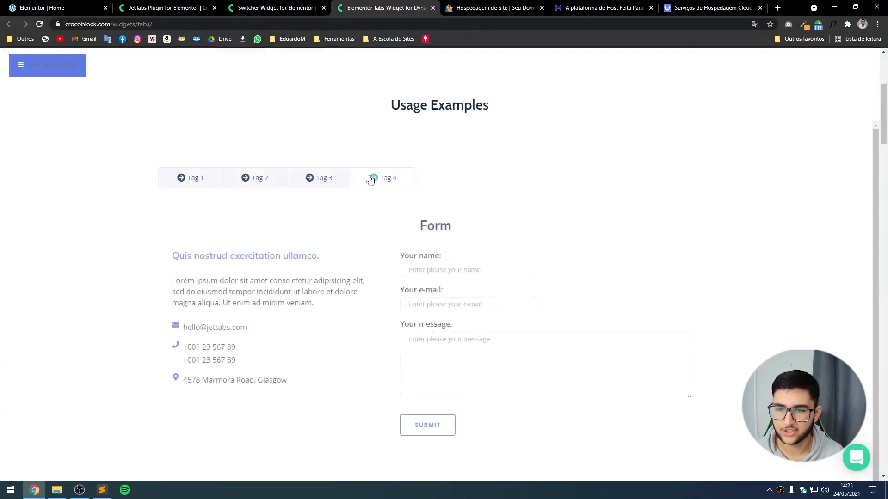
- Switch the green tabs example to Tag 2, to Tag 4 and back to Tag 1
scroll(393, 268, "down", 7)
left_click(200, 230)
scroll(74, 213, "down", 2)
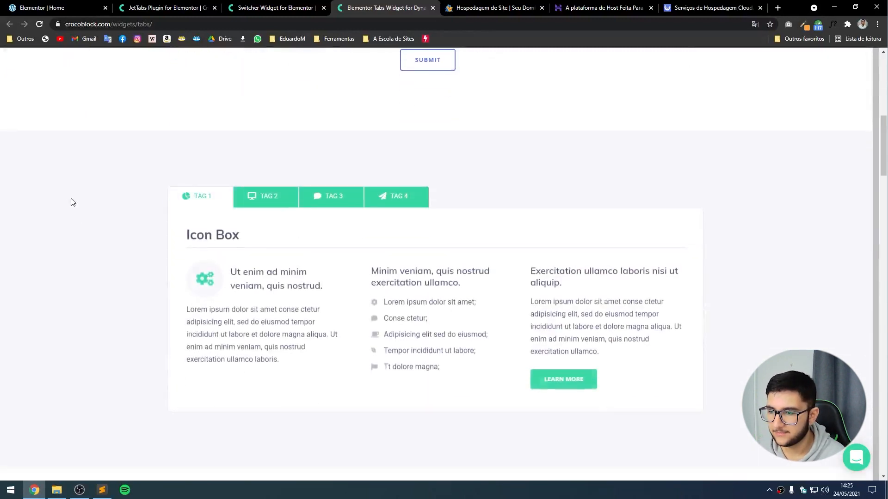
left_click(277, 152)
left_click(416, 149)
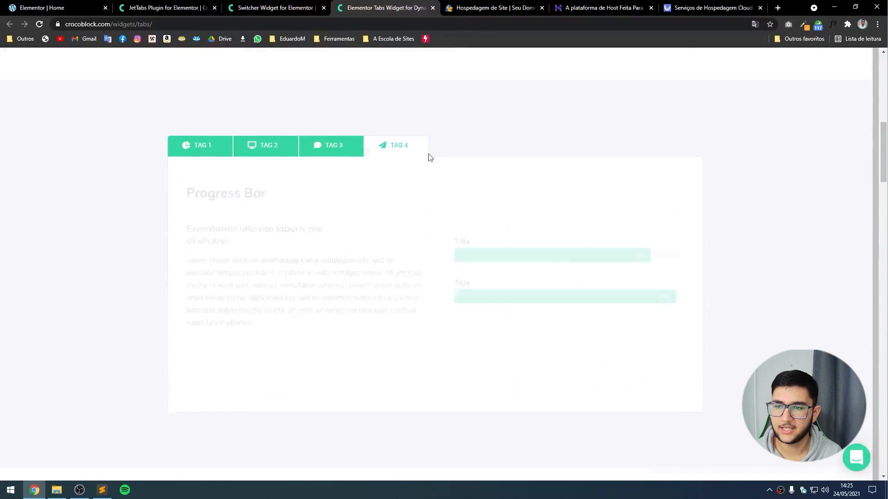
left_click(184, 146)
- Show Tag 2 of the underlined tabs example and examine the remaining card-style, vertical and nested tab examples
scroll(47, 204, "down", 7)
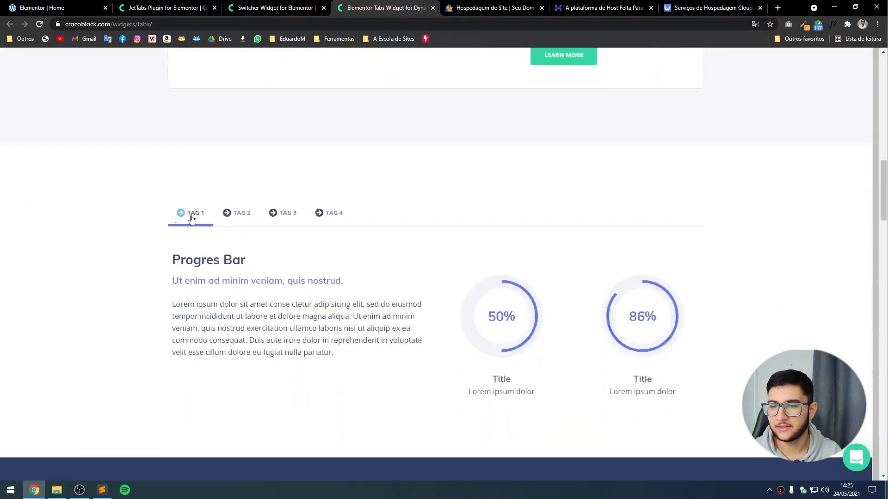
scroll(258, 212, "down", 2)
left_click(219, 128)
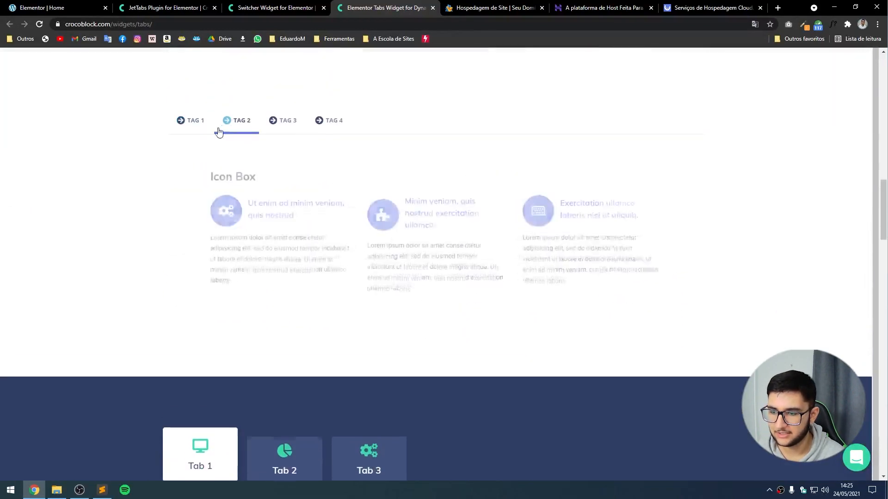
scroll(139, 224, "down", 6)
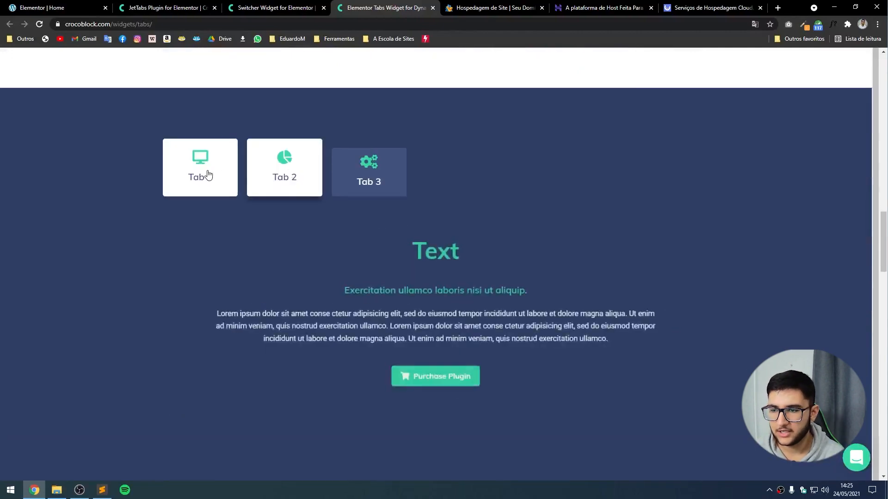
scroll(27, 239, "down", 9)
scroll(232, 234, "up", 3)
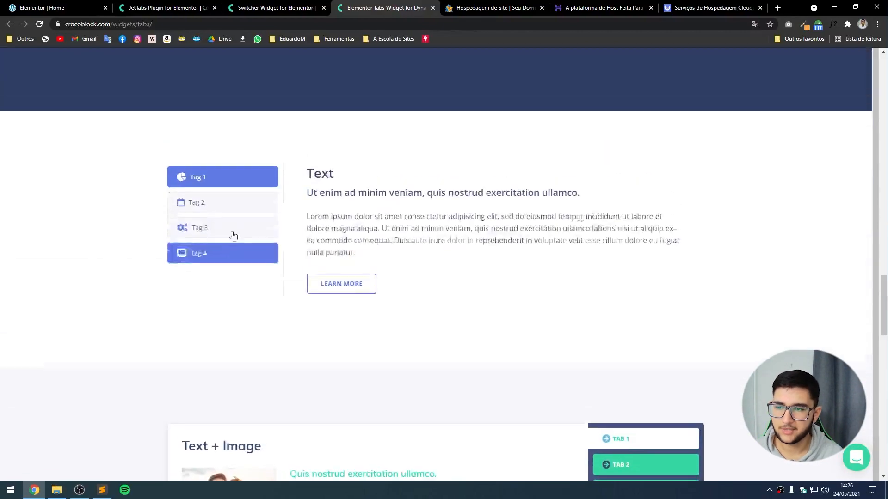
scroll(222, 252, "down", 7)
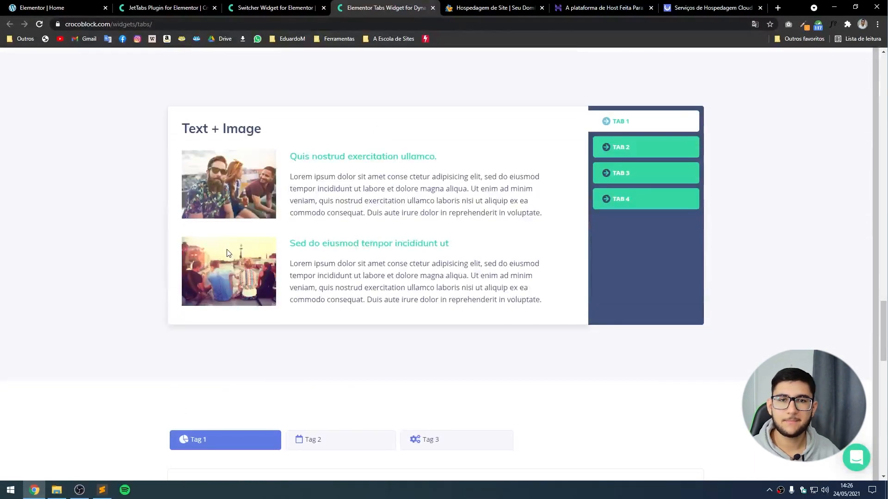
scroll(463, 324, "down", 2)
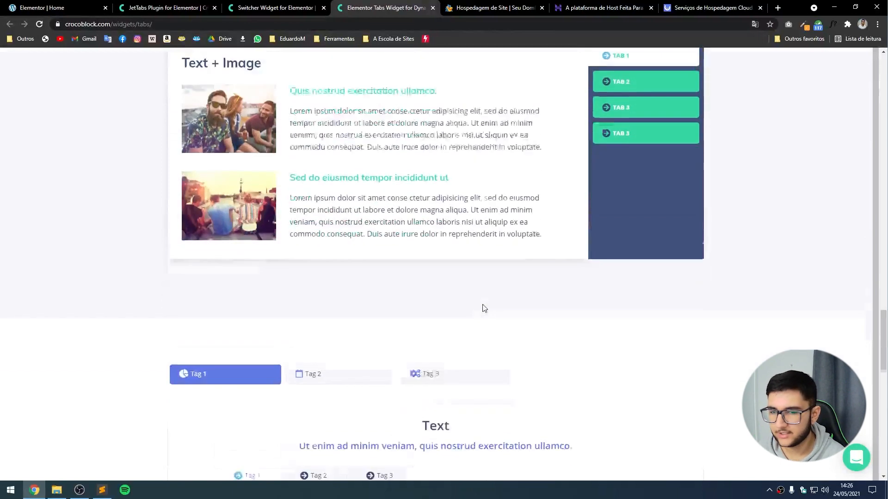
scroll(513, 250, "up", 2)
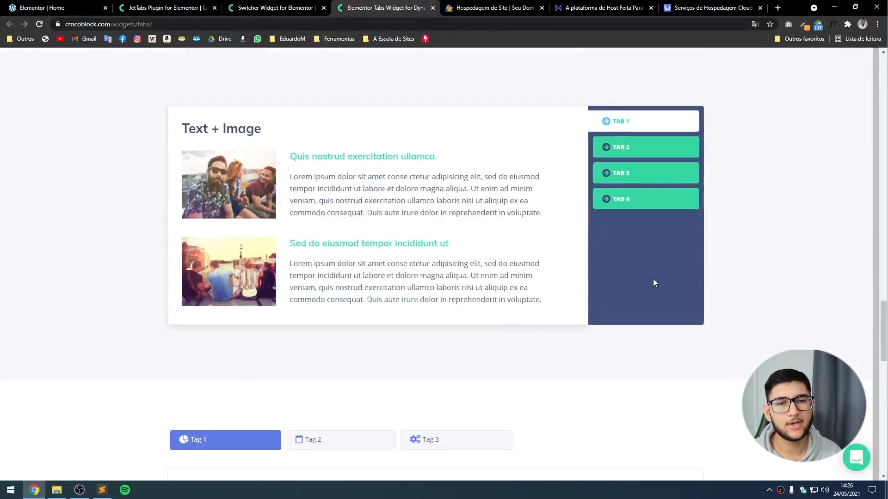
scroll(653, 283, "down", 7)
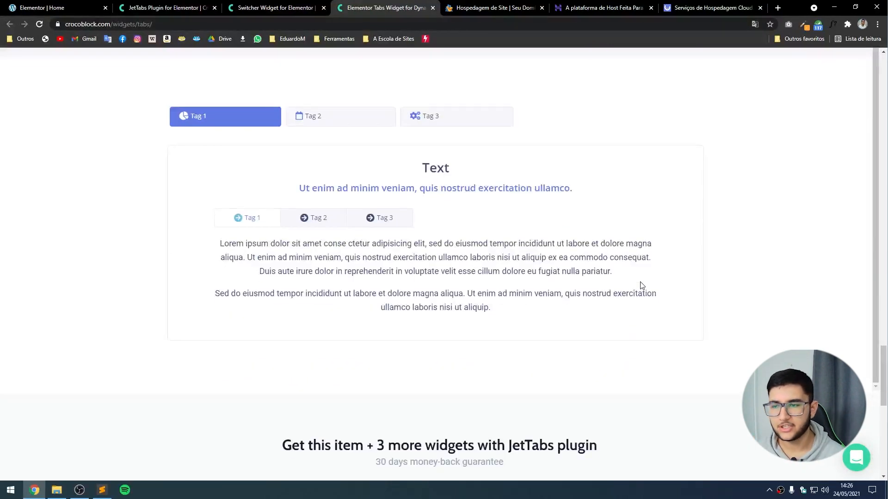
scroll(647, 296, "down", 6)
- Return to the Elementor editor and add a single-column section directly above the Anual/Mensal plans section
left_click(272, 5)
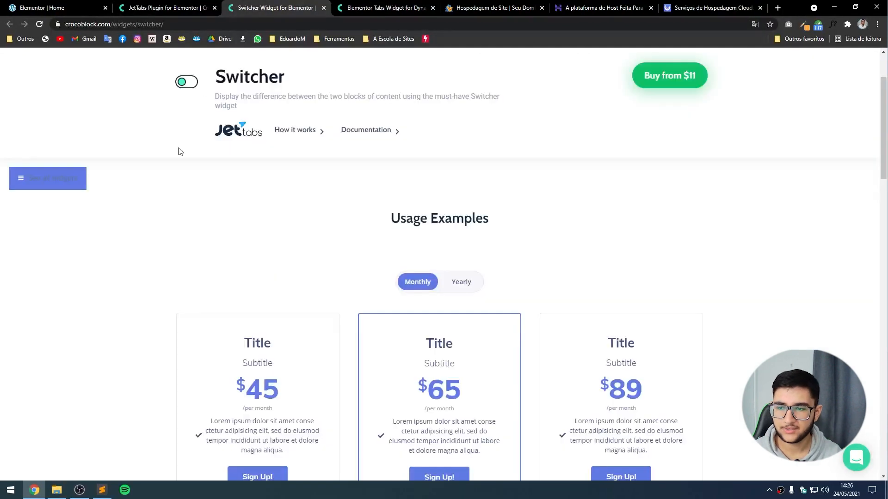
key("ctrl+shift+Tab")
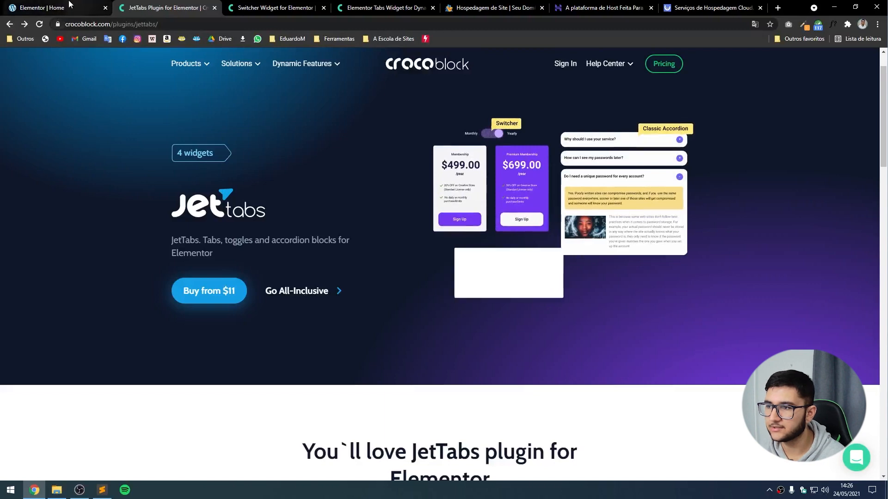
left_click(51, 8)
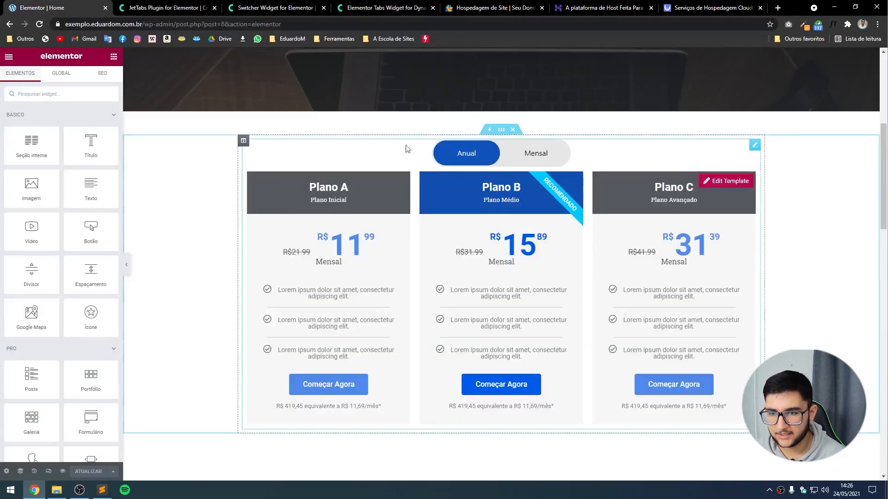
left_click(488, 131)
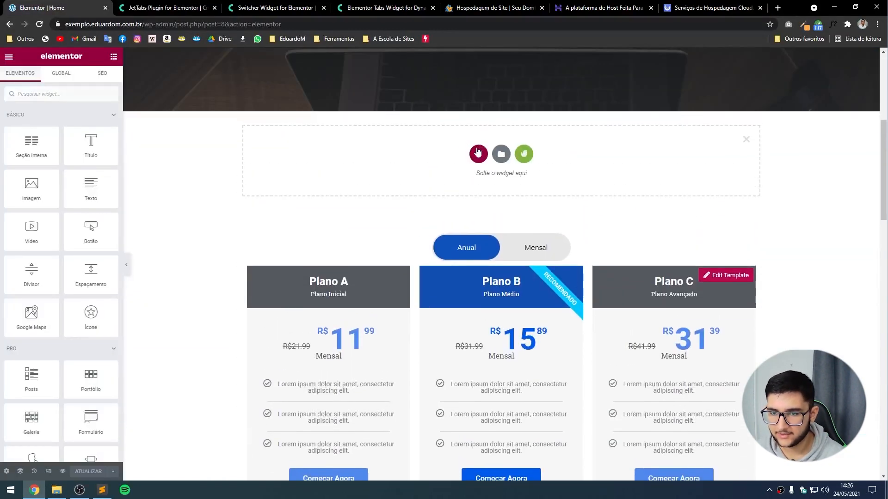
left_click(476, 152)
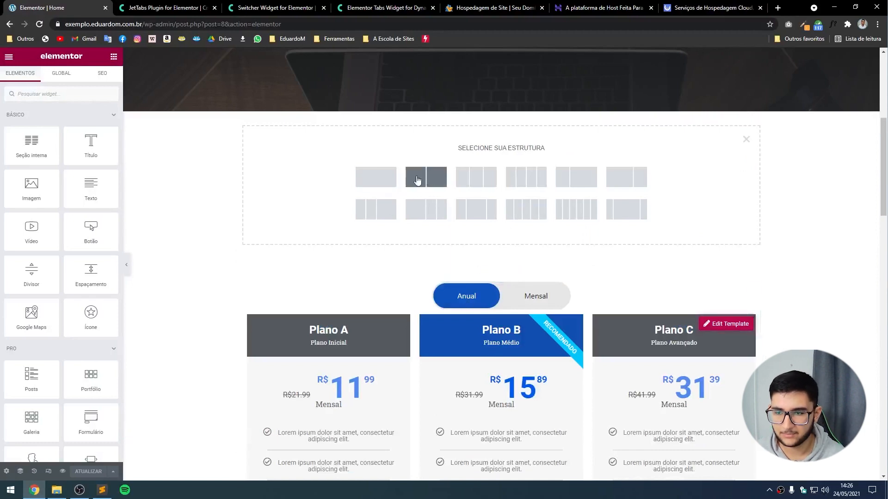
left_click(376, 177)
- Add a Switcher widget to the empty section above the plans
scroll(68, 220, "down", 5)
scroll(68, 220, "down", 8)
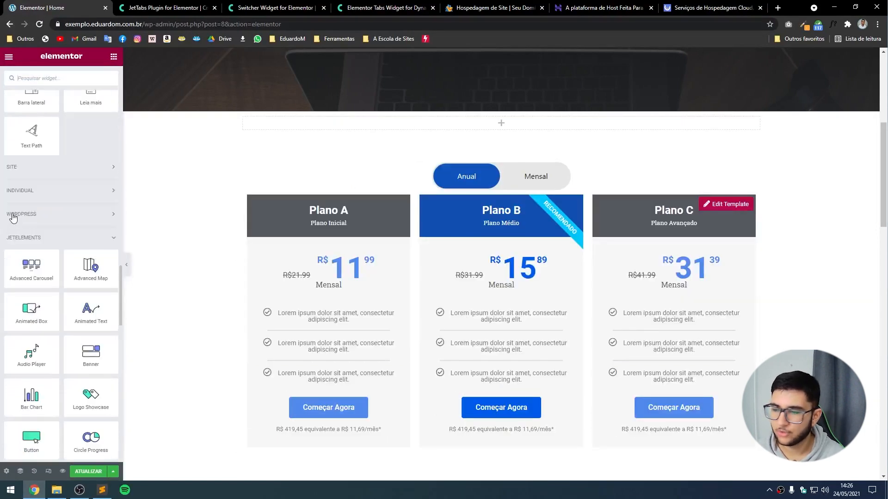
scroll(13, 218, "down", 12)
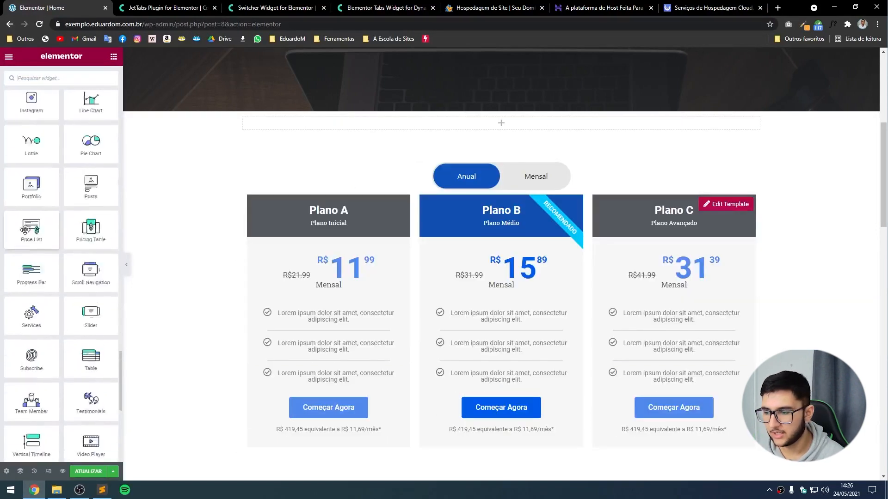
scroll(30, 227, "down", 3)
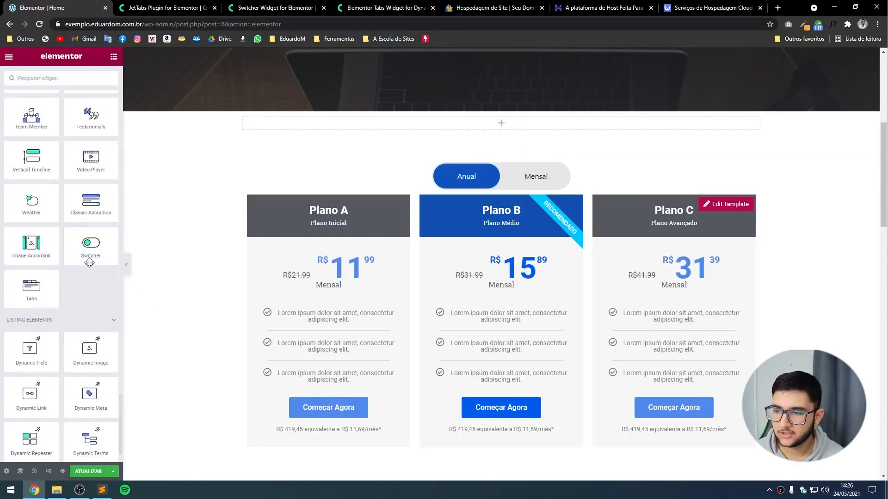
left_click_drag(90, 243, 503, 127)
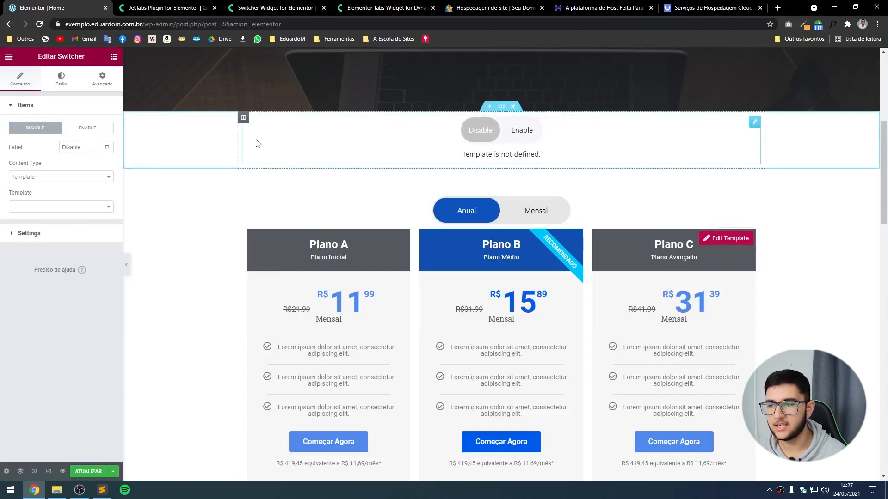
- Label the new switcher's first item Anual and its second item Mensal
double_click(73, 146)
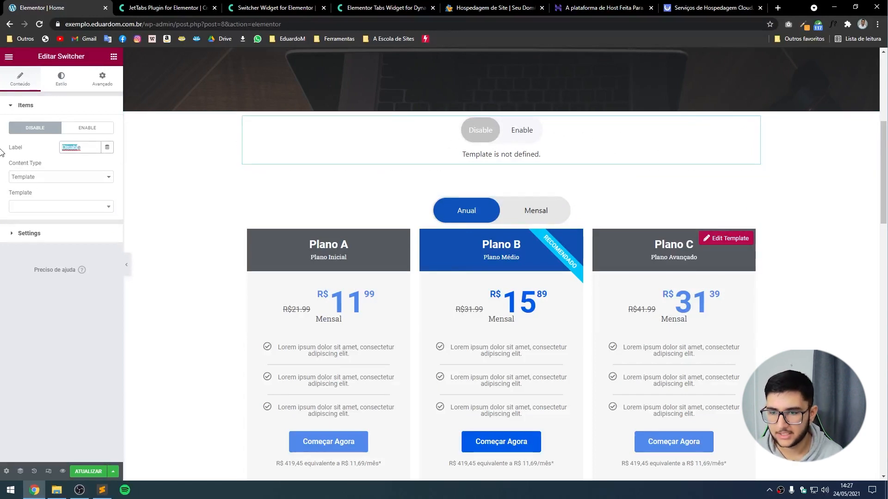
type("Anual")
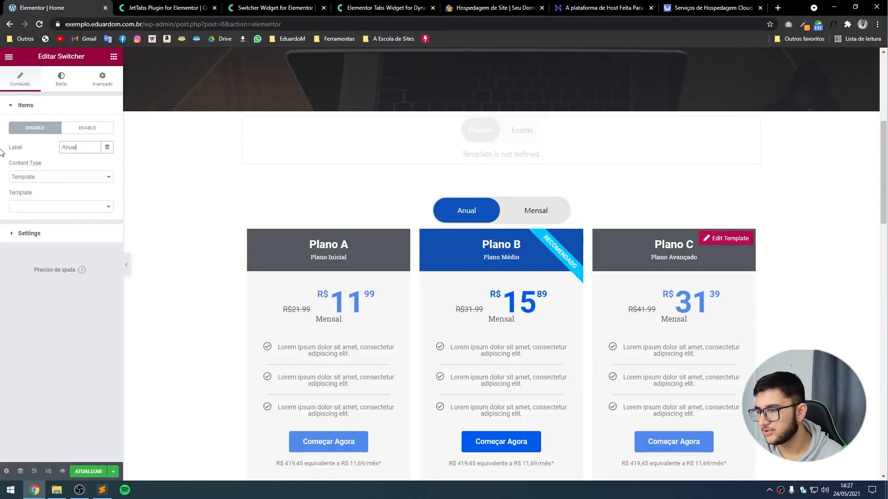
left_click(73, 127)
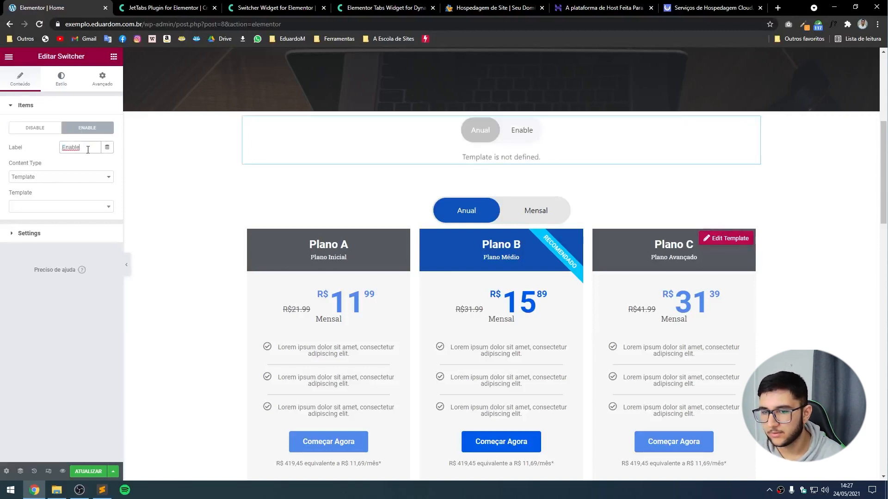
double_click(88, 148)
type("Mensal")
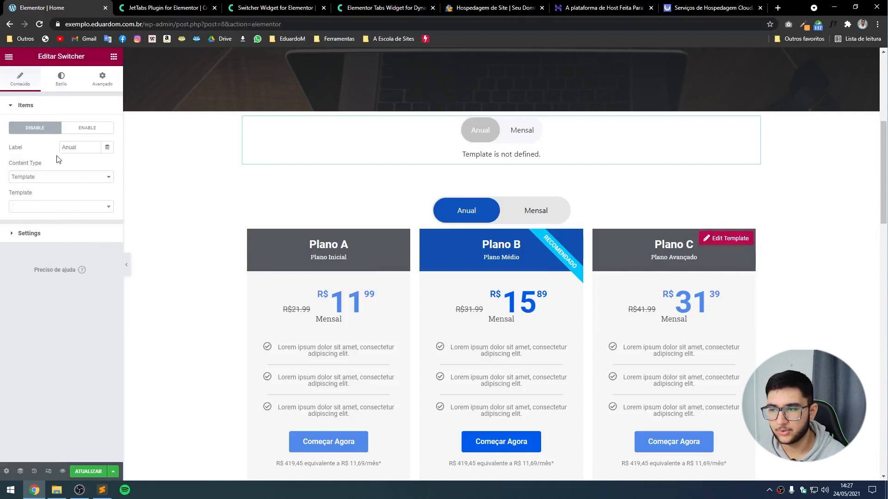
- Review the switcher's show effect options and keep Move Up
left_click(27, 234)
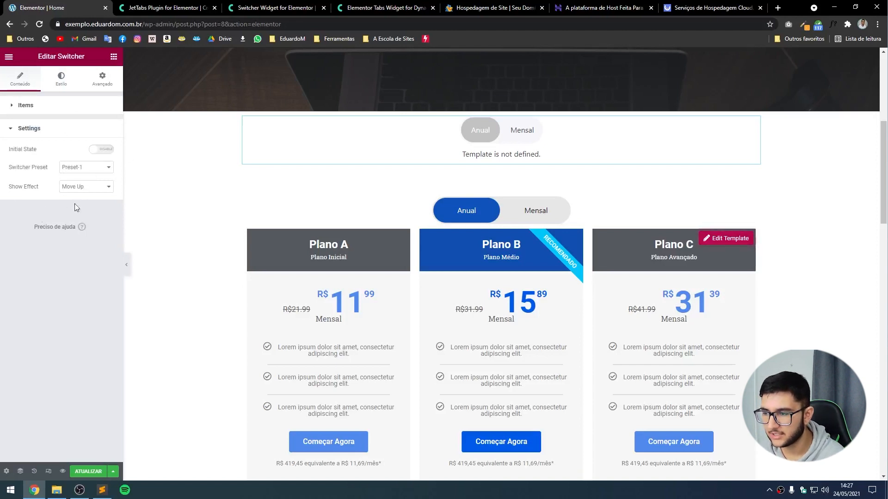
left_click(74, 190)
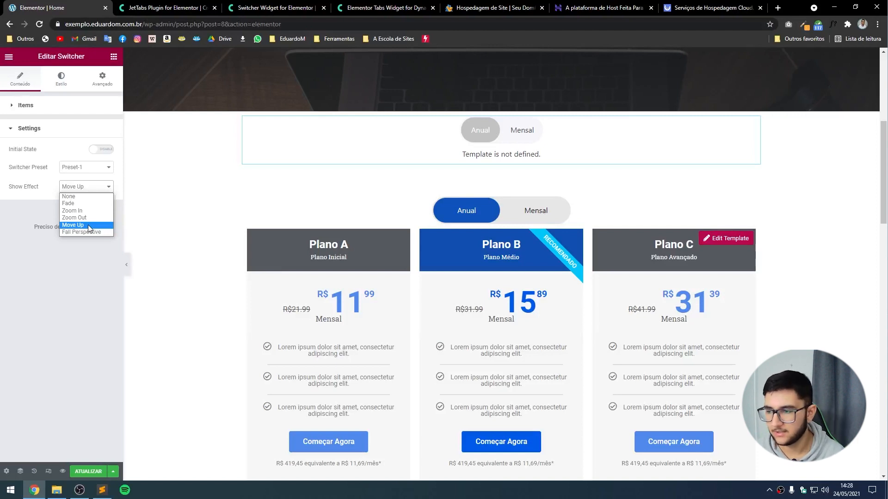
left_click(89, 226)
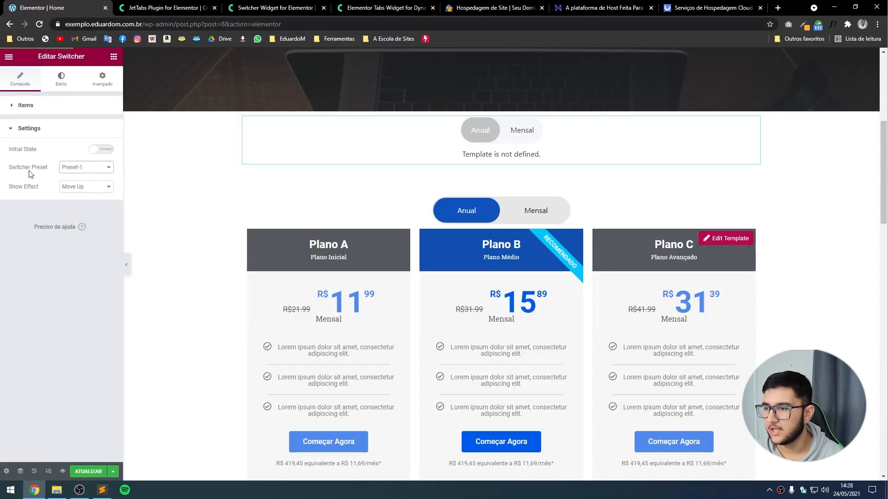
- Try Preset-2 for the switcher and return it to Preset-1
left_click(84, 170)
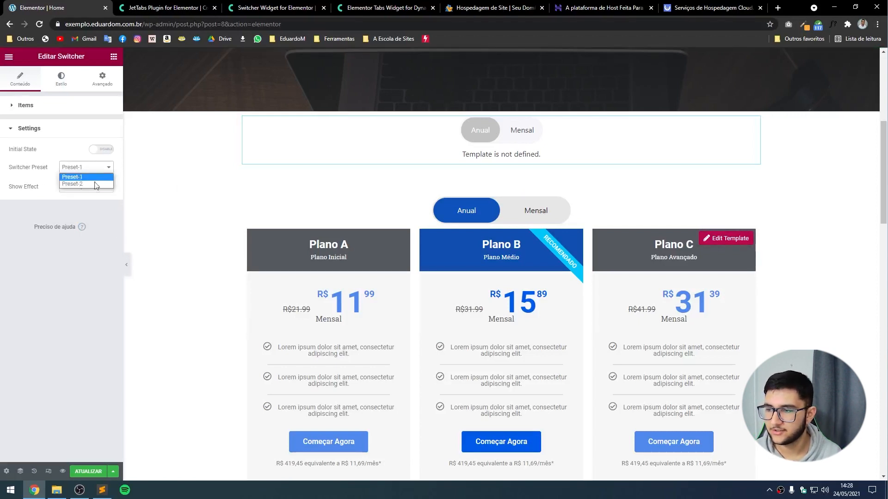
left_click(80, 184)
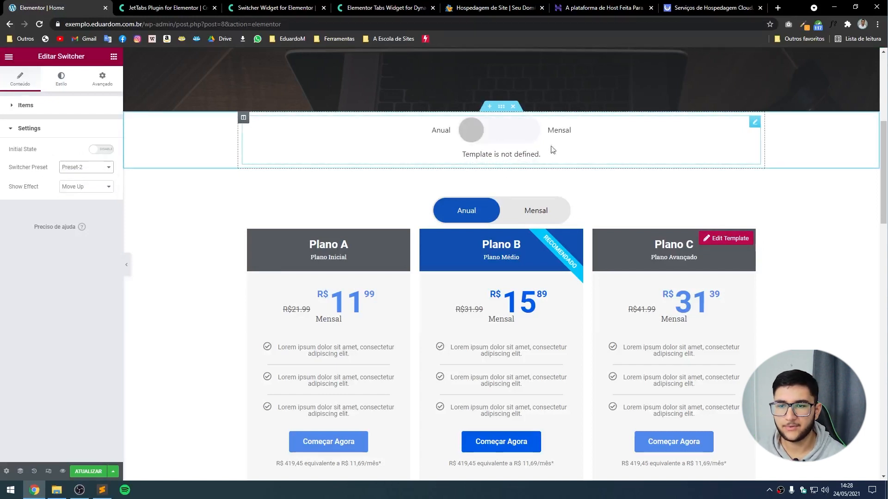
left_click(68, 168)
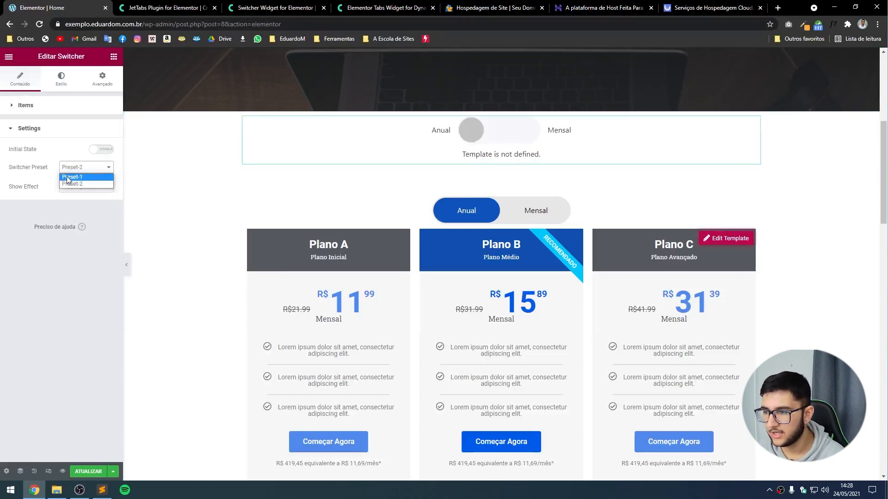
left_click(66, 179)
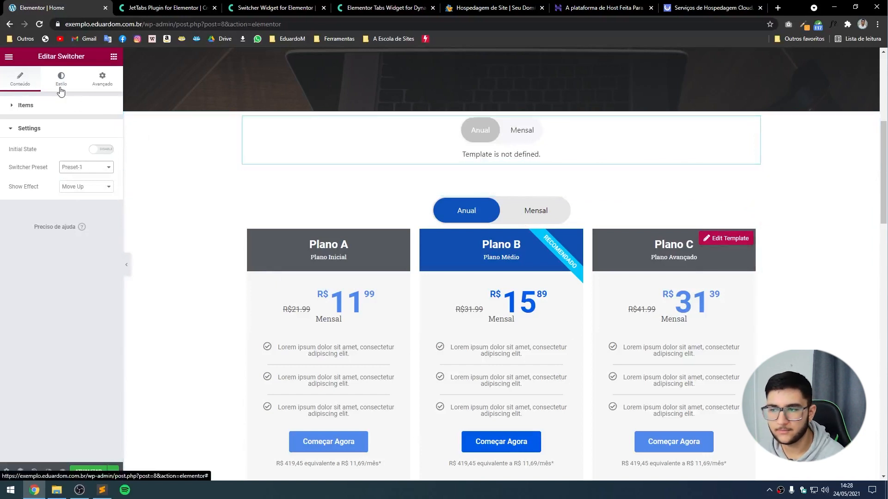
- Set the switcher control's width to 300 in its style settings
left_click(61, 79)
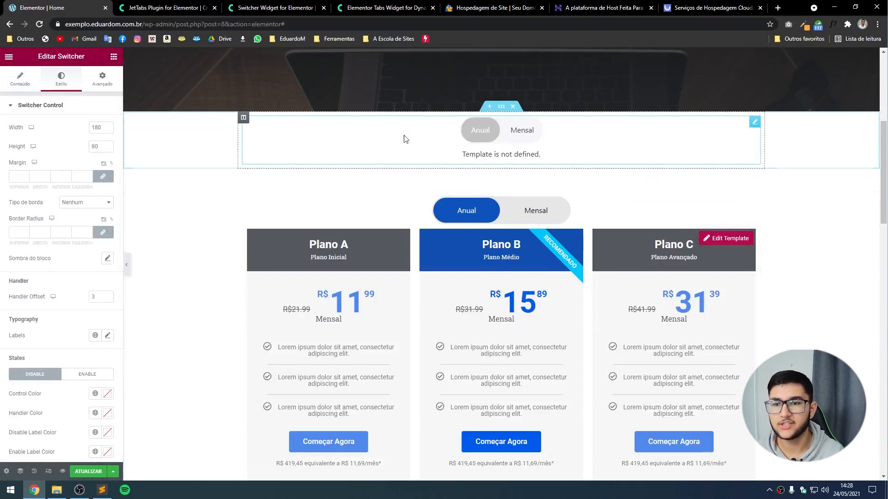
left_click_drag(102, 128, 47, 127)
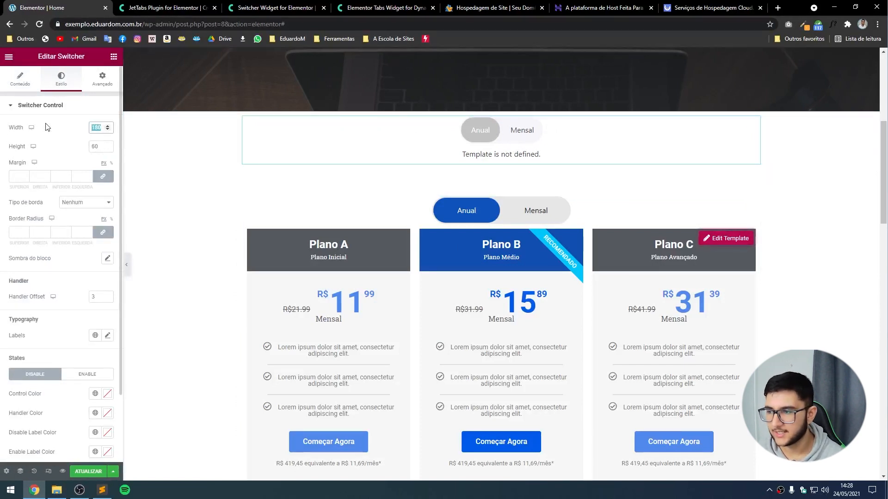
type("300")
left_click(13, 152)
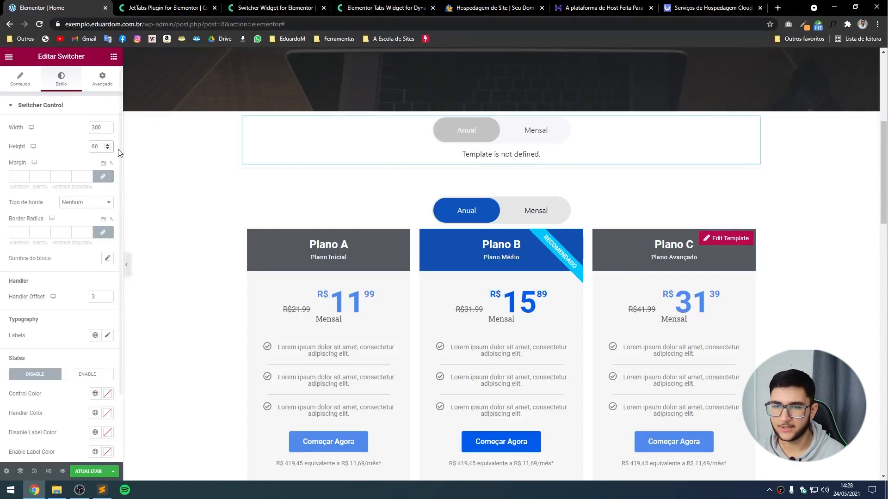
- Try several shades for the Disable state's control color, including green, and settle on light grey #E5E5E5
scroll(92, 148, "down", 1)
scroll(56, 222, "down", 1)
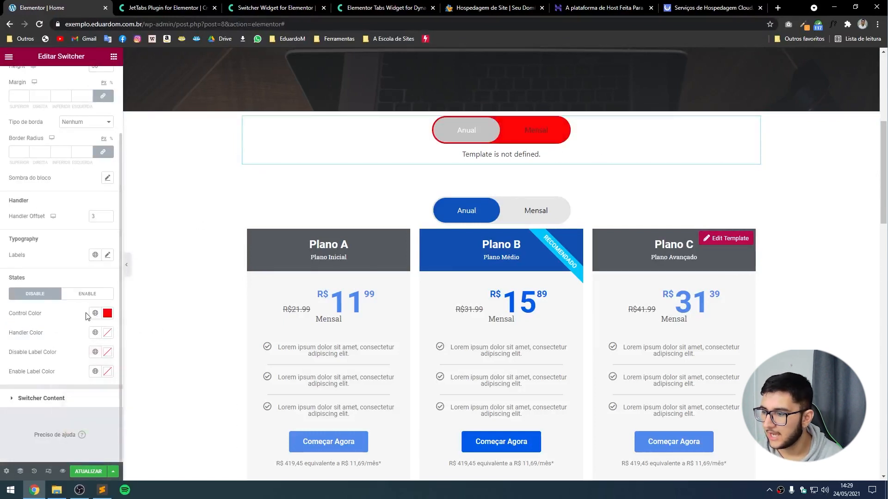
left_click(107, 313)
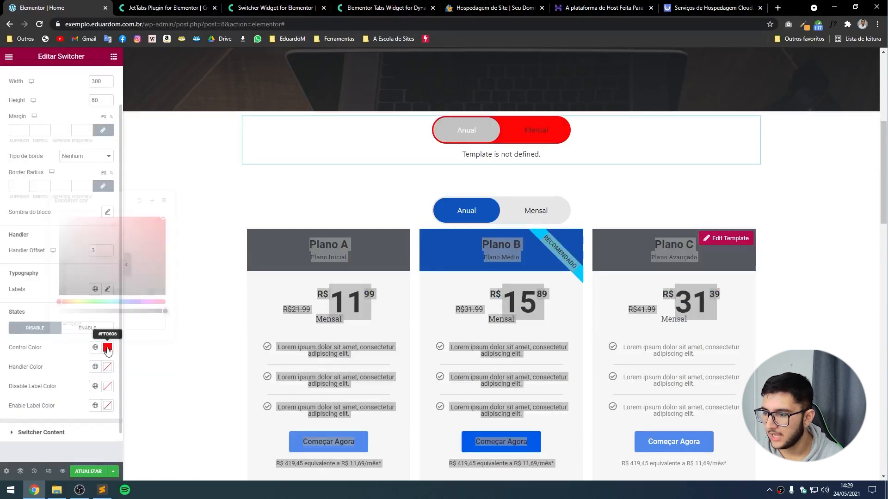
left_click_drag(84, 252, 52, 225)
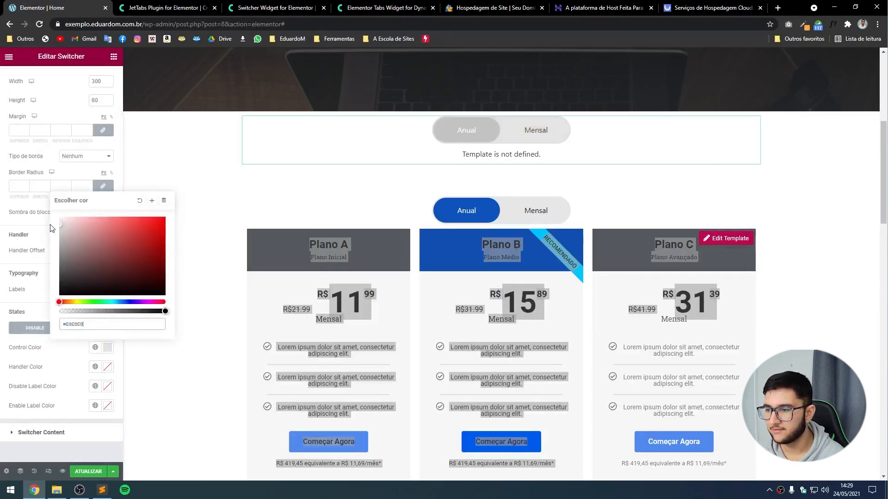
left_click(89, 302)
left_click(121, 231)
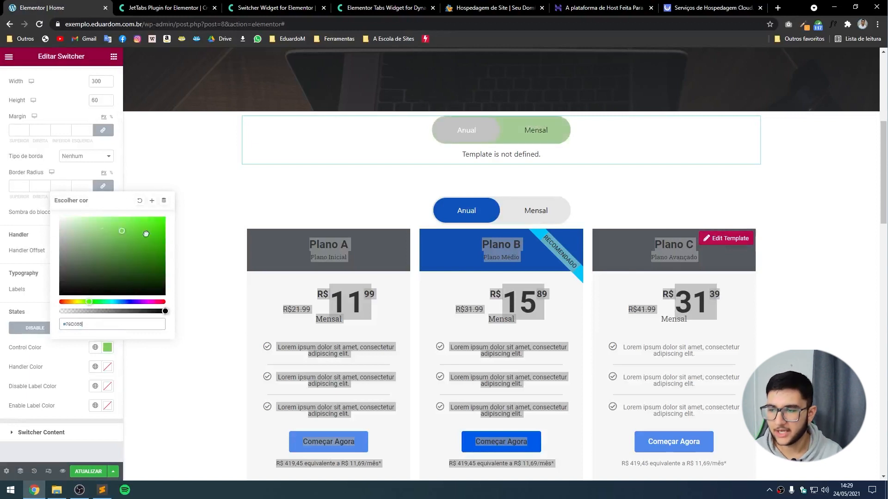
mouse_move(146, 234)
left_mouse_down()
mouse_move(150, 224)
mouse_move(134, 225)
left_mouse_up()
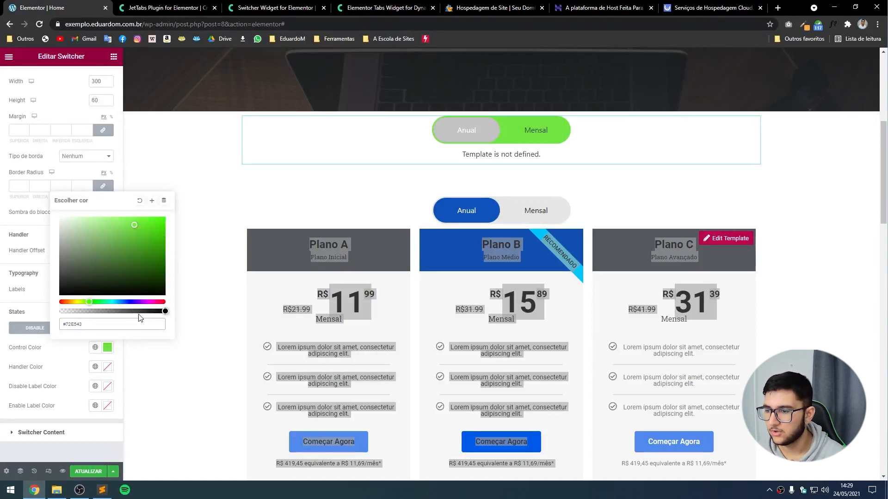
left_click(134, 302)
left_click_drag(145, 258, 60, 225)
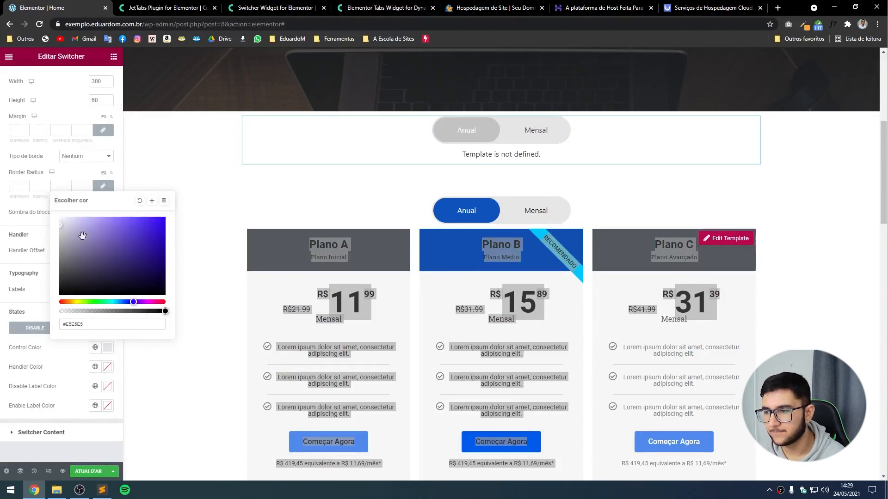
left_click(10, 299)
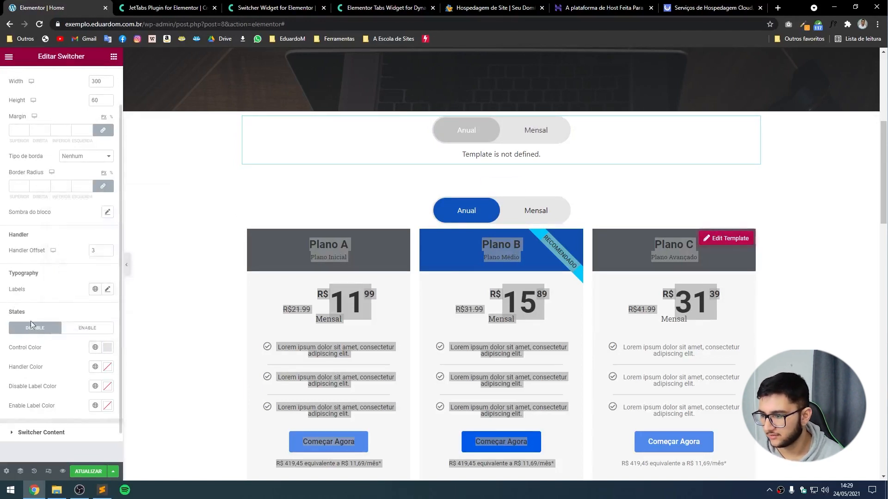
- Set the Disable state's handler color to purple #AC1FD9 after trying shades of red
left_click(107, 367)
left_click_drag(127, 287, 102, 243)
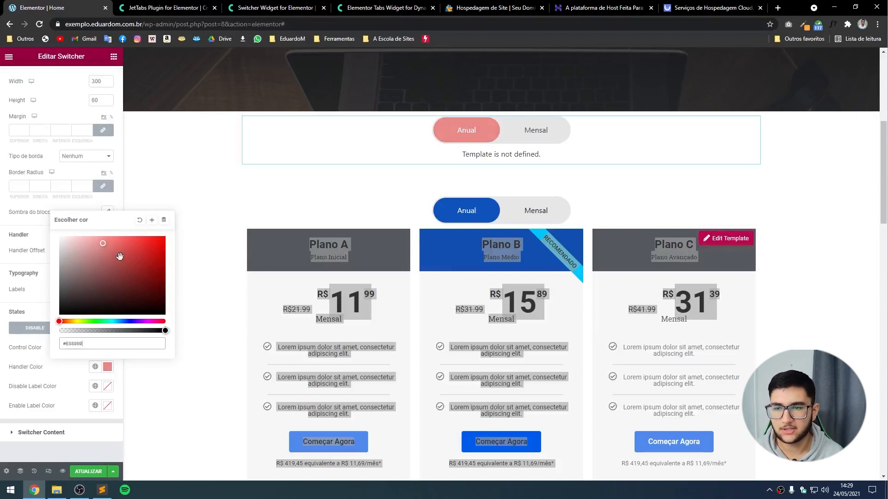
left_click(152, 254)
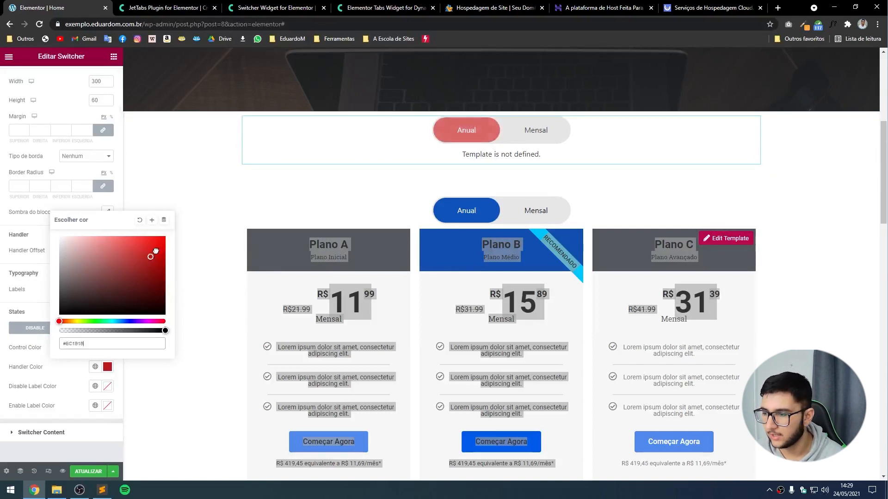
left_click(144, 322)
left_click(150, 253)
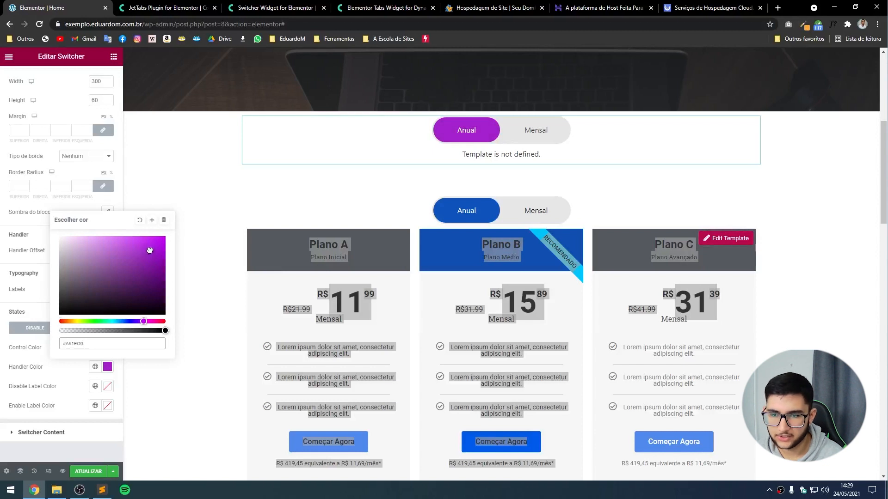
left_click_drag(150, 251, 151, 247)
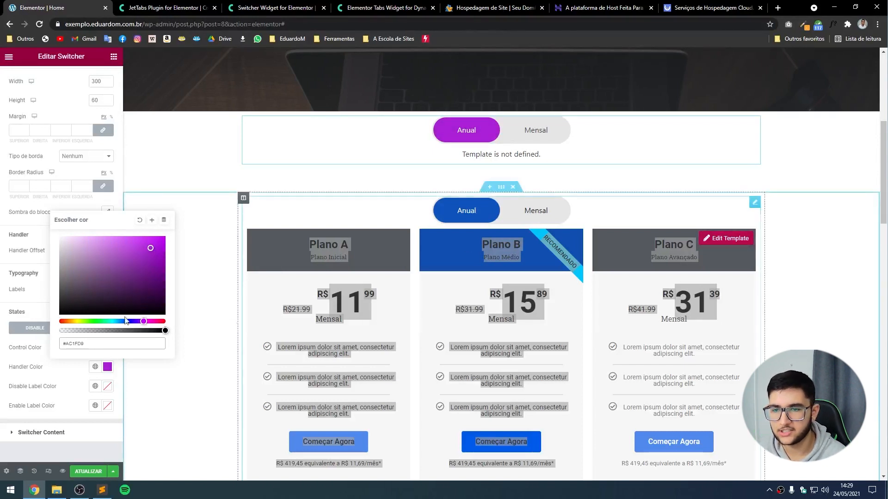
left_click(10, 300)
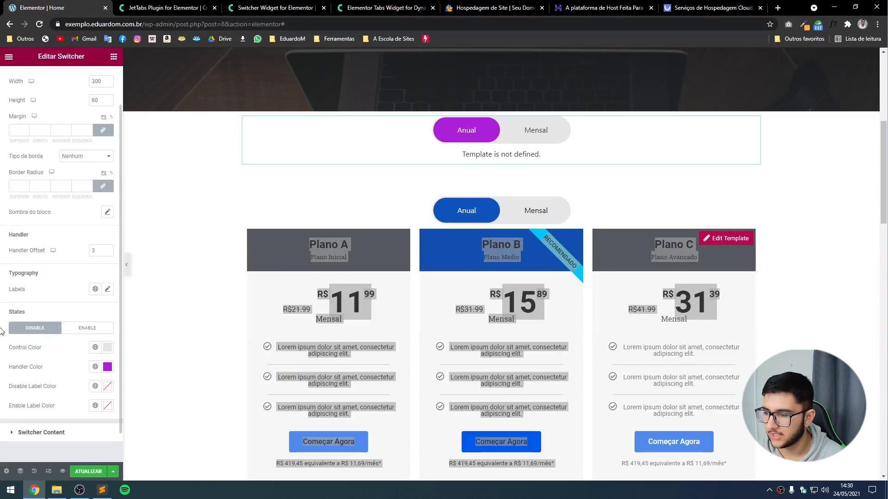
- Set the Disable state's disable label color to white #FFFFFF
left_click(107, 388)
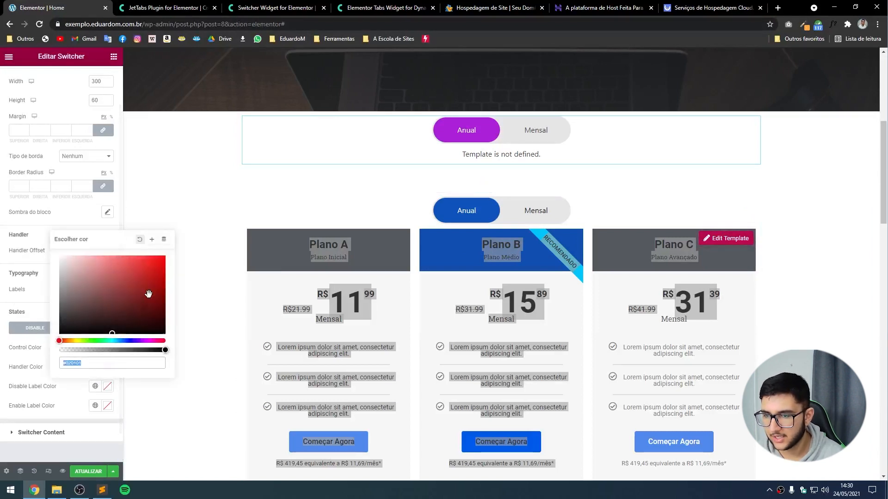
left_click_drag(148, 294, 31, 243)
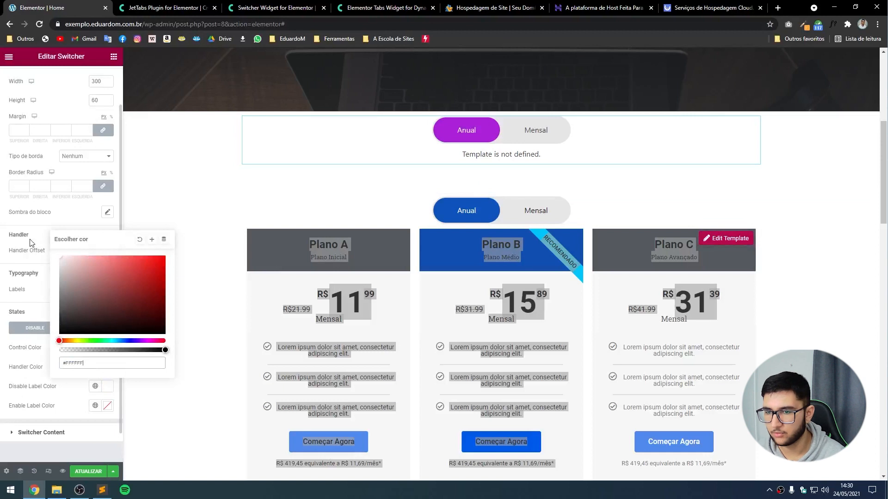
left_click(16, 389)
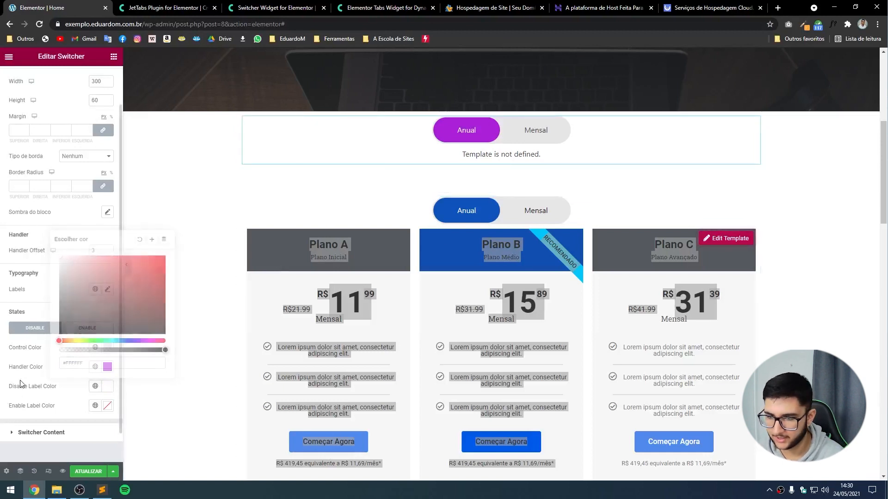
- Try red for the Disable state's enable label color, clear it and leave the label dark grey
left_click(107, 406)
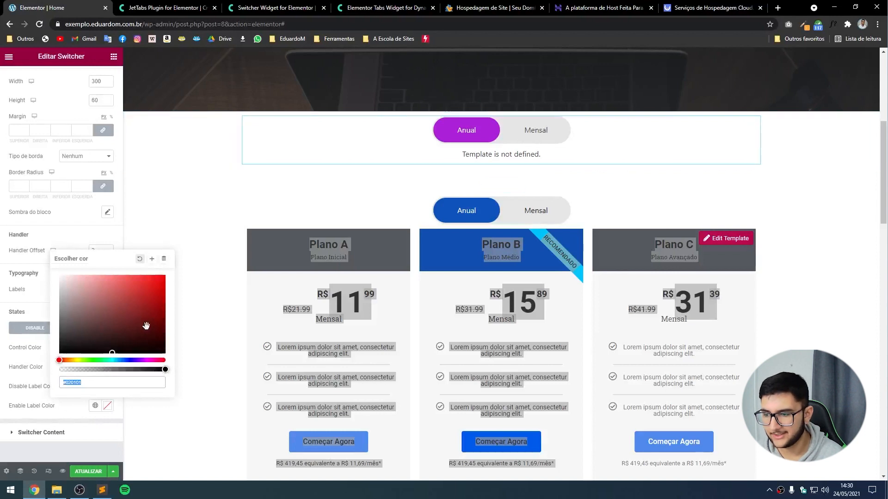
left_click_drag(146, 326, 165, 264)
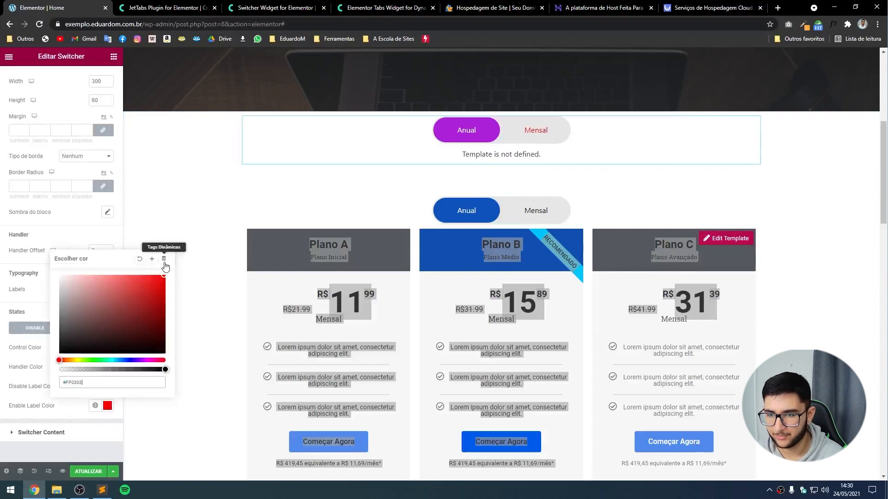
left_click(139, 259)
left_click(20, 285)
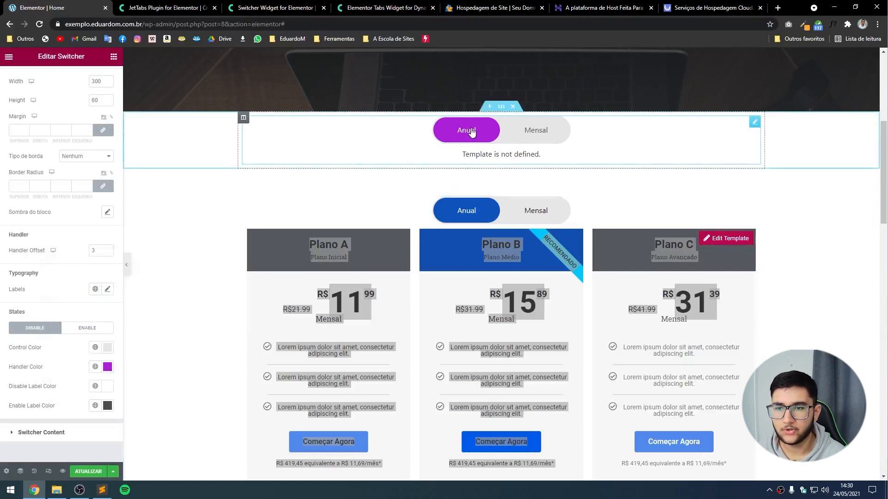
- Try a light red for the Enable state's control color with Mensal active, and clear it
left_click(536, 132)
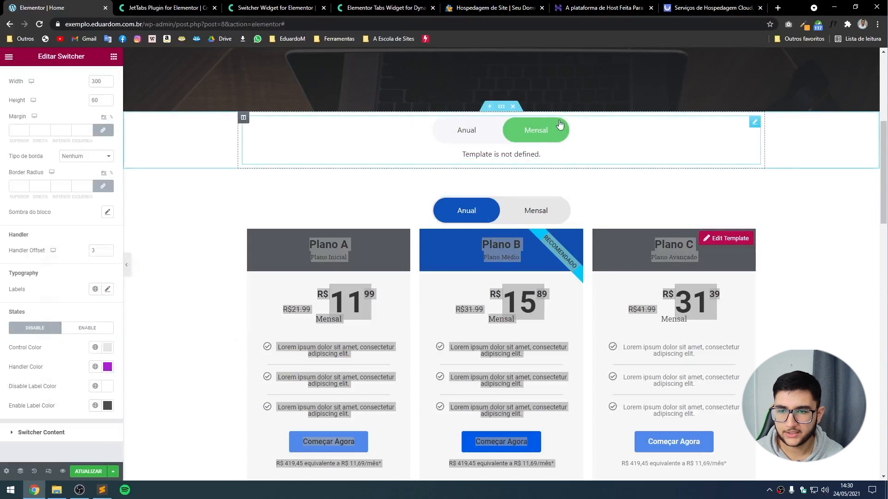
left_click(93, 331)
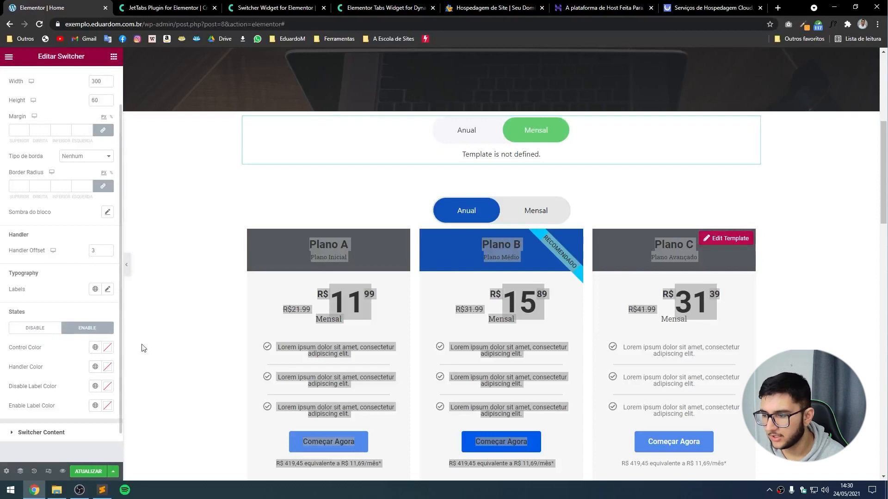
left_click(108, 351)
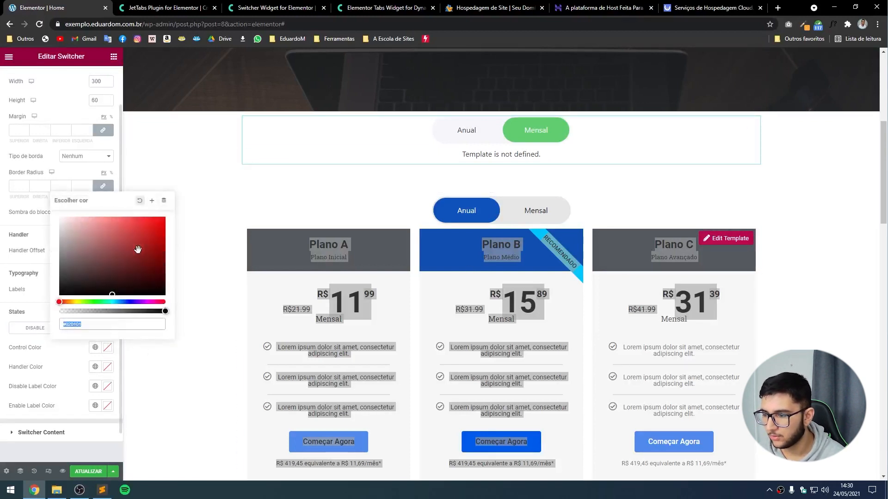
left_click(142, 231)
left_click(140, 200)
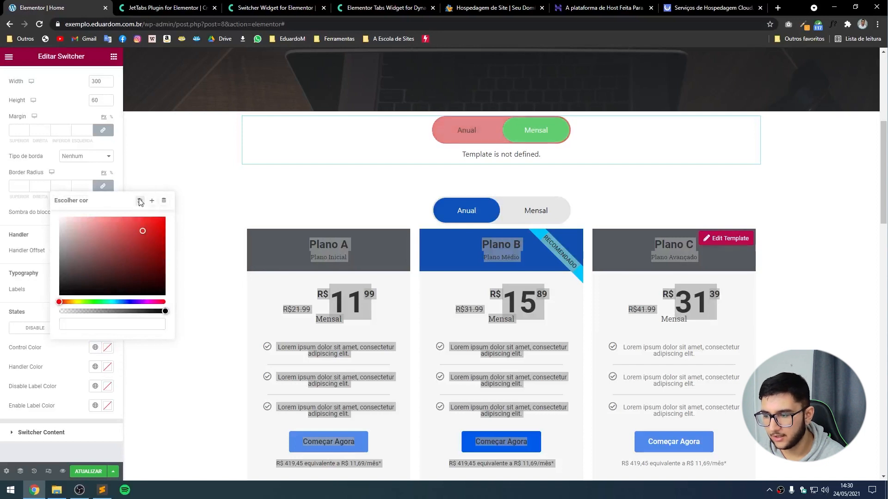
- Copy the Disable state's purple handler color #AC1FD9 into the Enable state's handler color
left_click(107, 367)
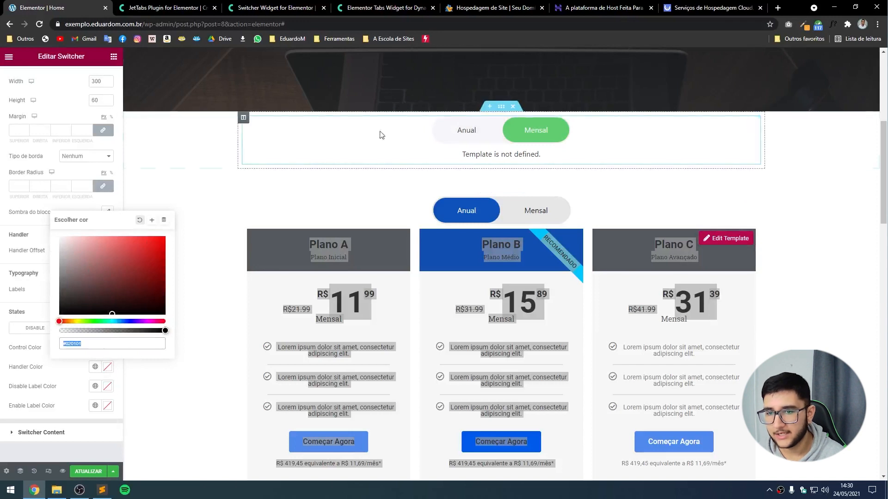
left_click(34, 331)
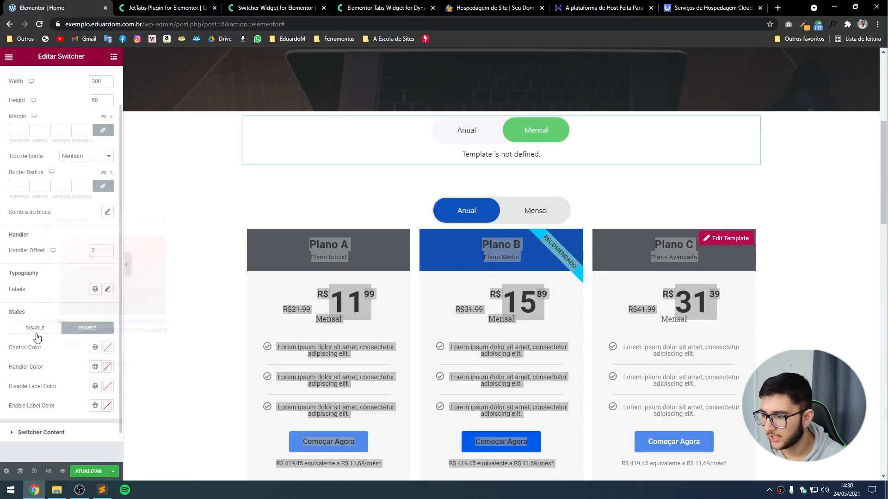
left_click(109, 367)
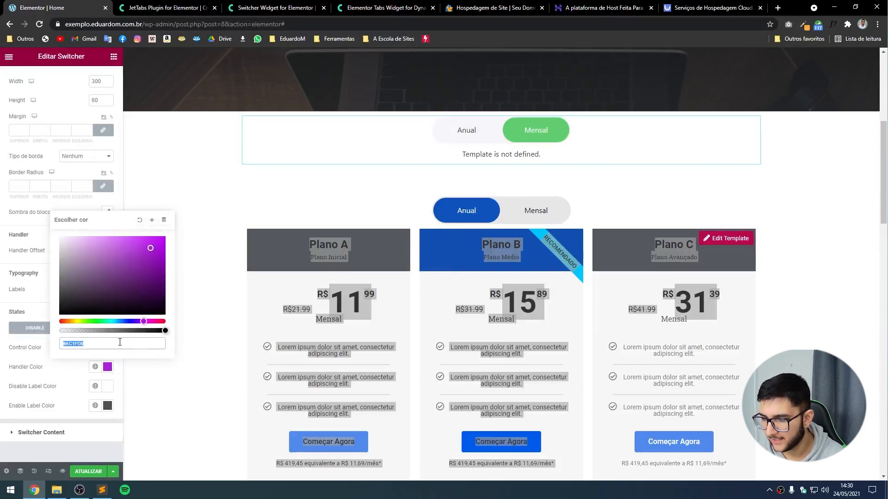
left_click_drag(119, 342, 46, 344)
key("ctrl+c")
left_click(46, 345)
left_click(77, 331)
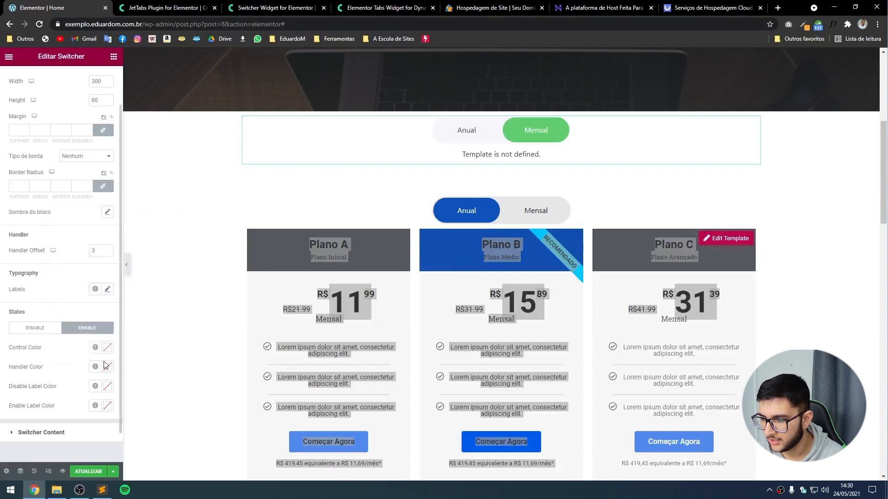
left_click(108, 367)
key("ctrl+v")
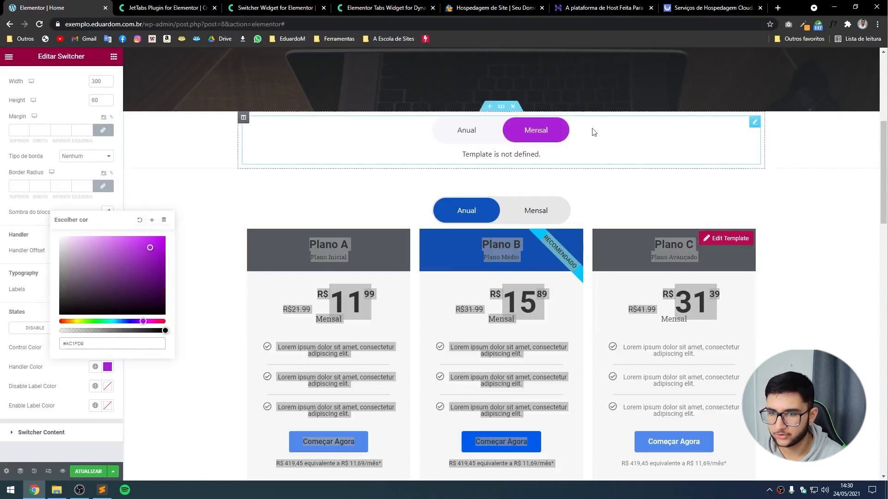
- Toggle the switcher between Anual and Mensal to compare the handler and background colors of both states
left_click(498, 134)
left_click(538, 135)
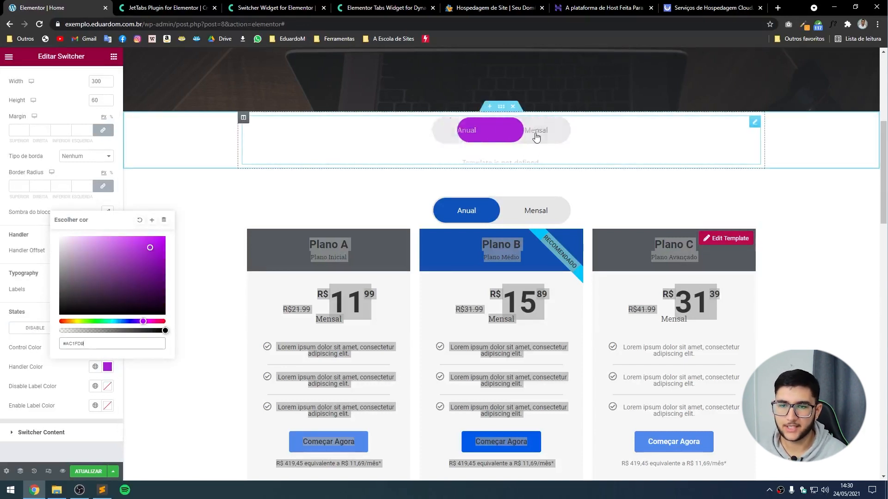
left_click(544, 138)
left_click(544, 138)
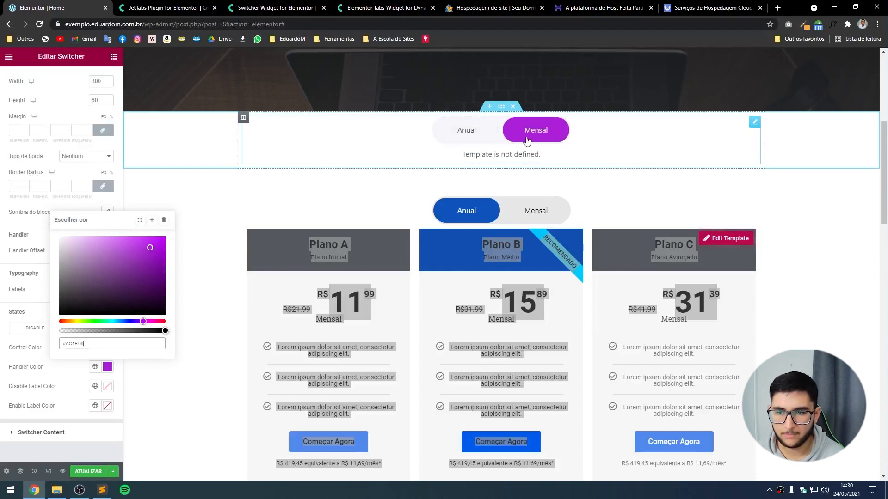
left_click(10, 367)
left_click(472, 141)
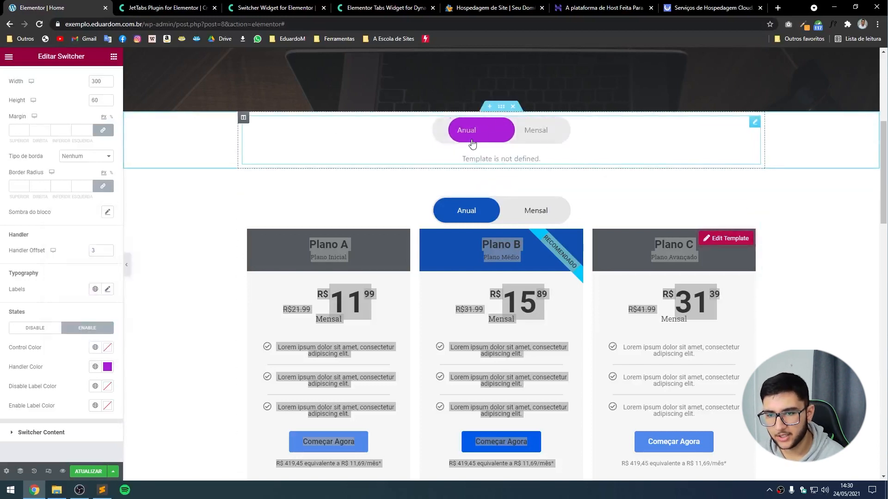
left_click(492, 141)
left_click(494, 142)
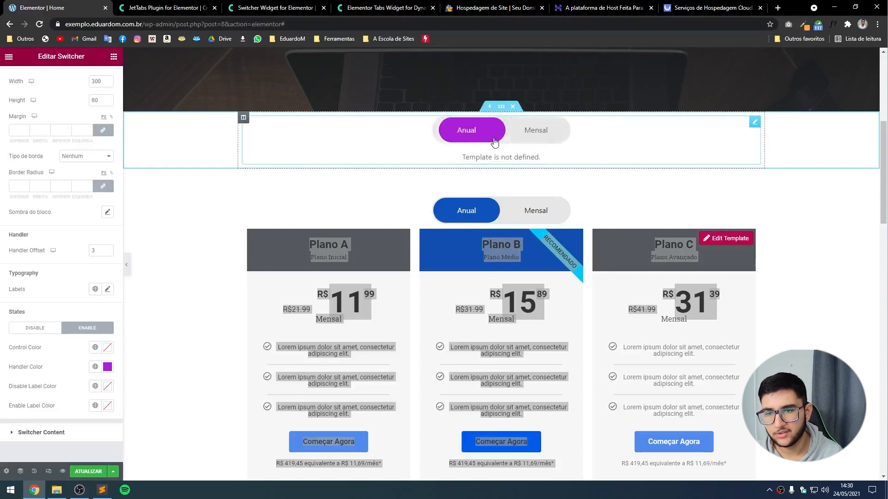
- Copy the Disable state's light grey control color #E5E5E5 into the Enable state's control color and test the toggle
left_click(37, 328)
left_click(106, 347)
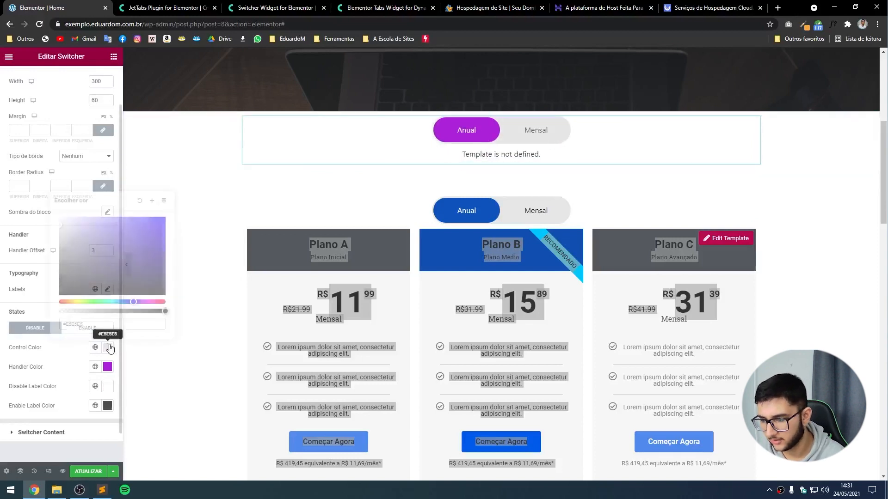
left_click(87, 328)
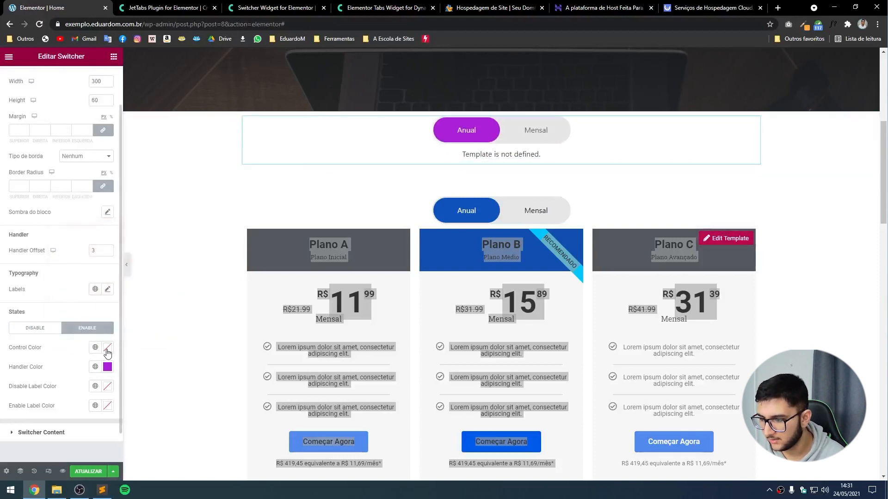
left_click(107, 349)
left_click(461, 146)
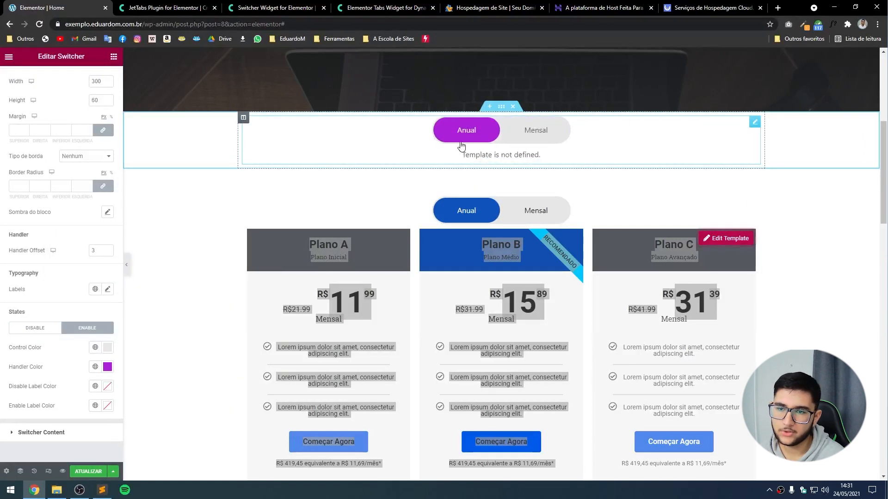
left_click(472, 132)
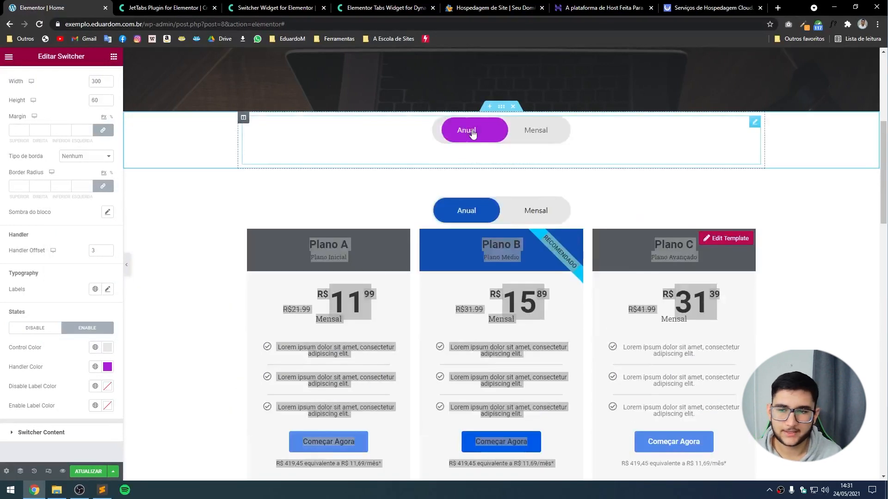
- Try blue for the Enable state's handler color, toggle the switcher to check it, and restore purple #AC1FD9
left_click(110, 368)
key("ctrl+c")
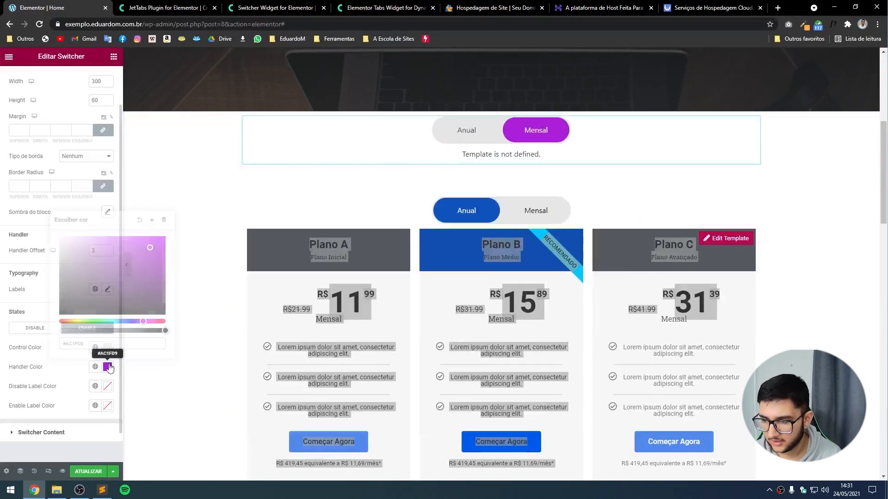
left_click(119, 347)
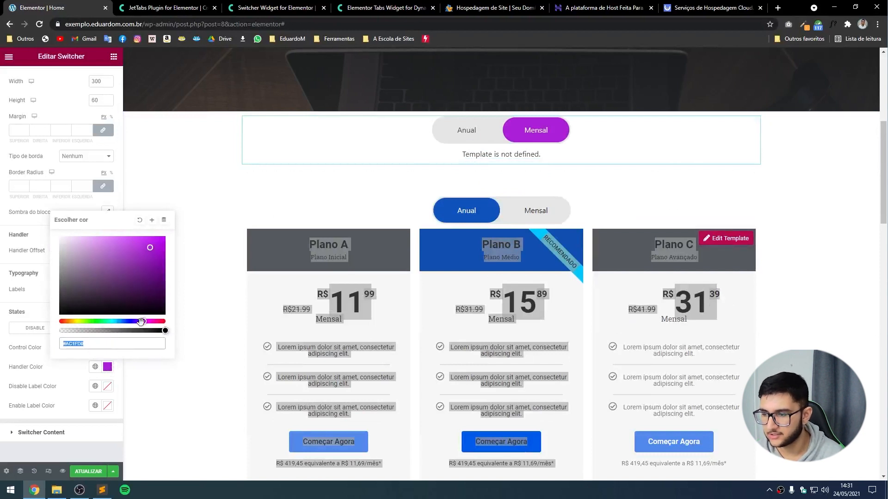
left_click_drag(141, 322, 129, 321)
left_click(474, 137)
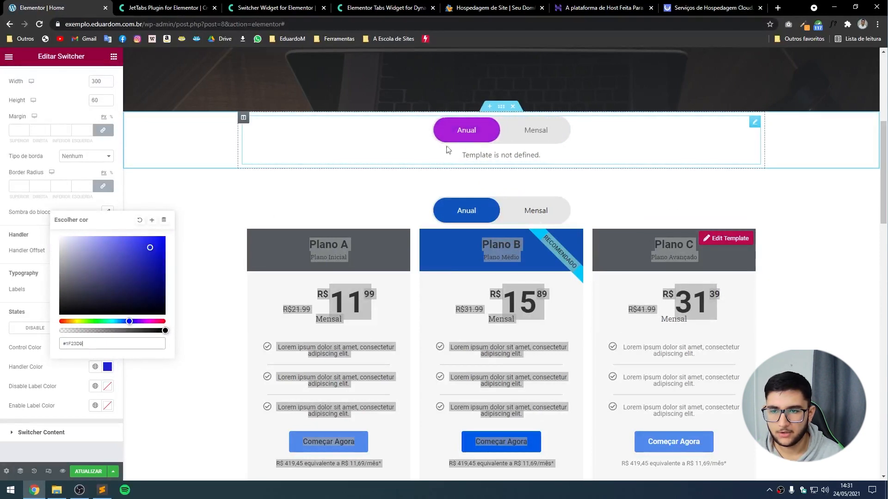
left_click(472, 132)
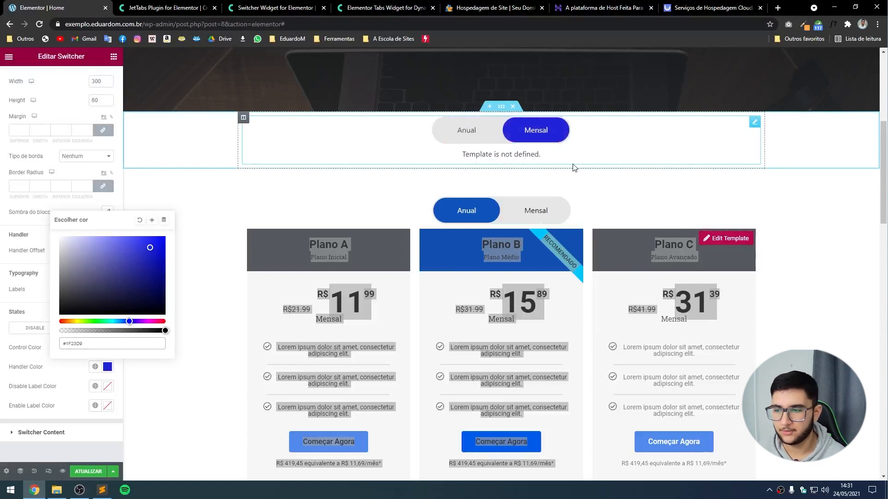
triple_click(87, 345)
key("ctrl+v")
left_click(43, 371)
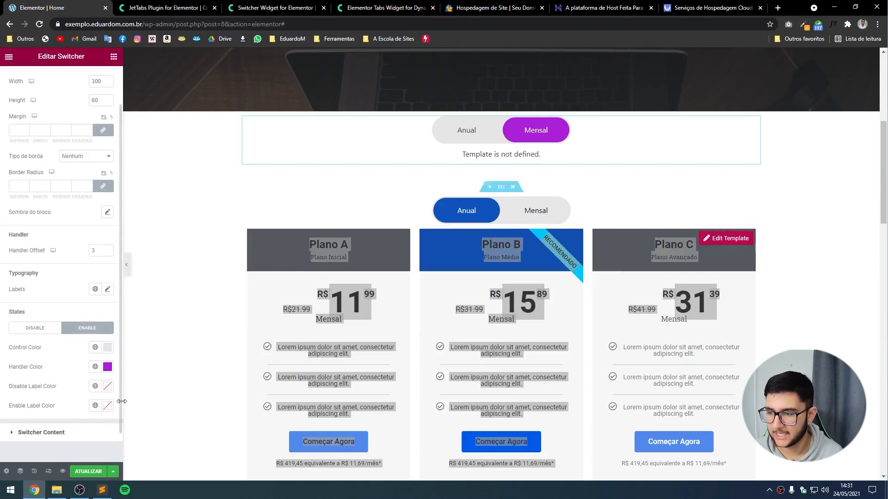
- Set the switcher labels' typography to size 22 and Bold weight, and toggle between Anual and Mensal
left_click(37, 328)
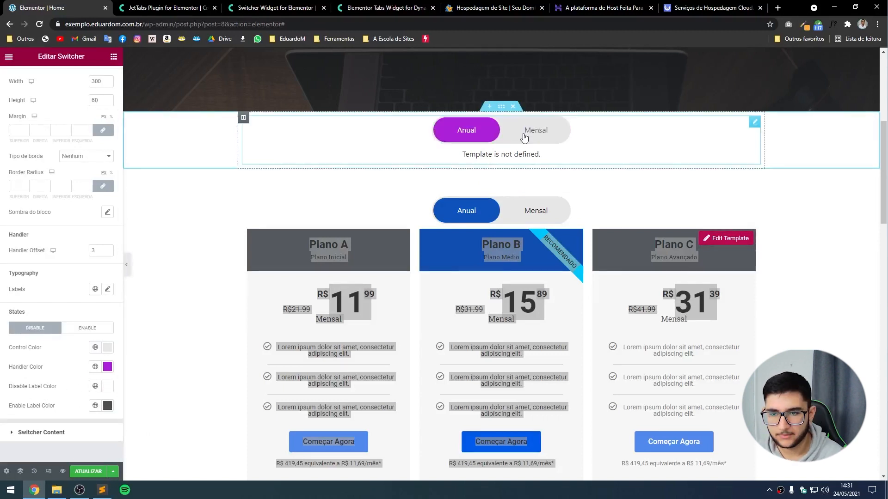
left_click(108, 290)
left_click(102, 361)
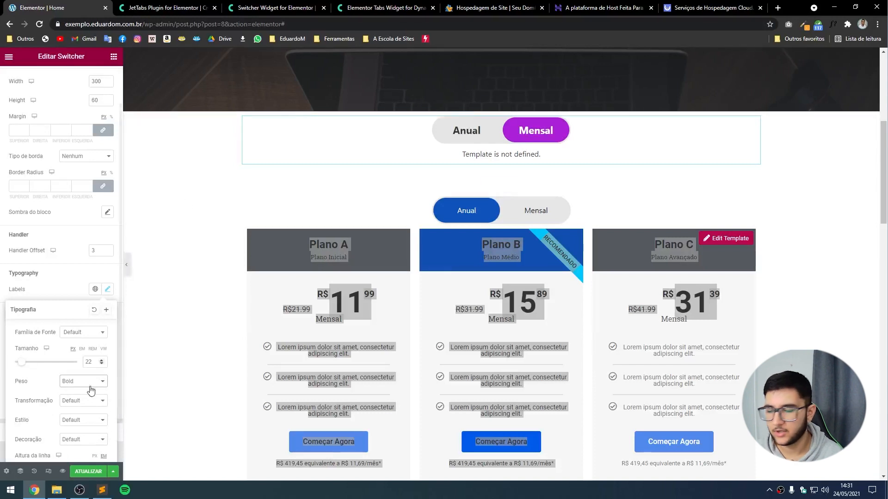
left_click(463, 134)
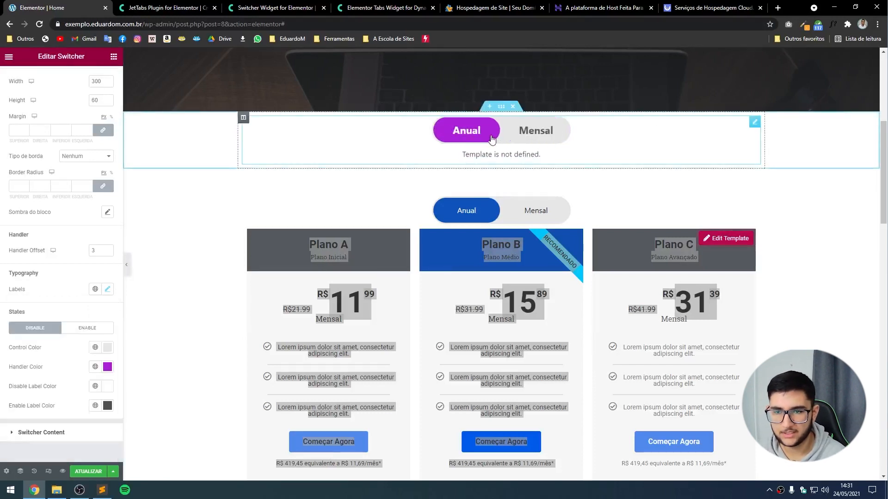
left_click(493, 138)
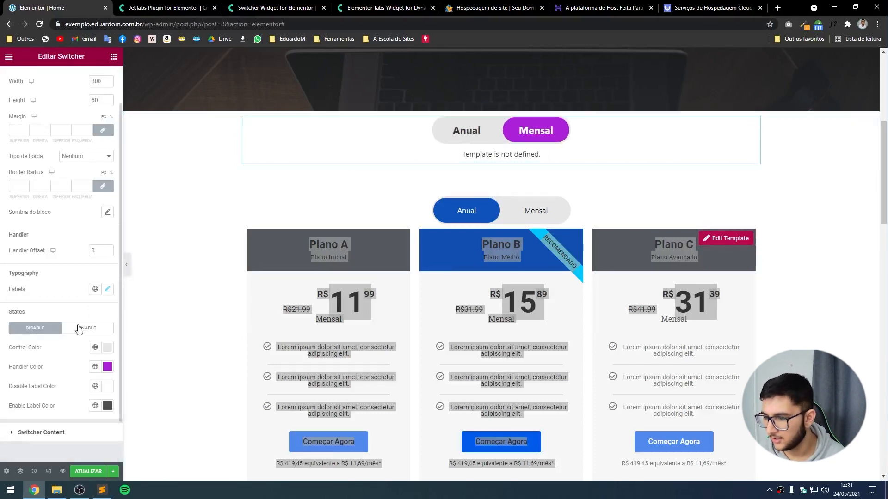
- Set the switcher labels' font weight to 400
left_click(108, 290)
left_click(79, 381)
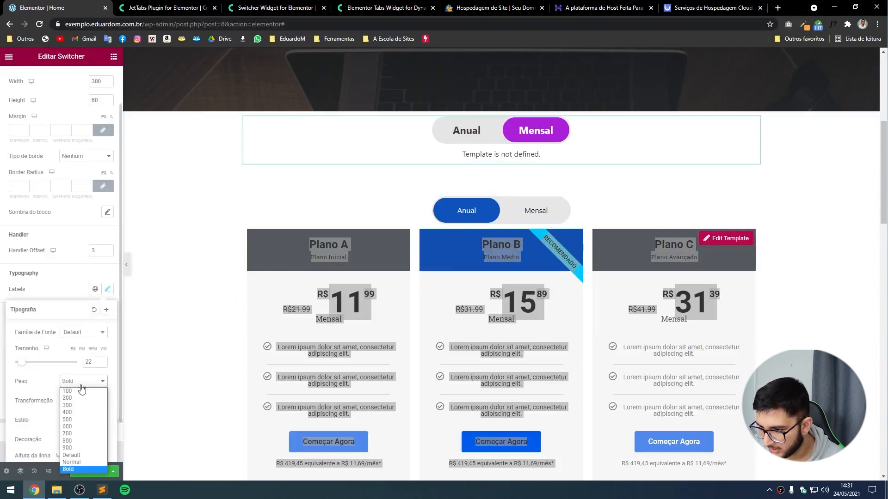
left_click(78, 413)
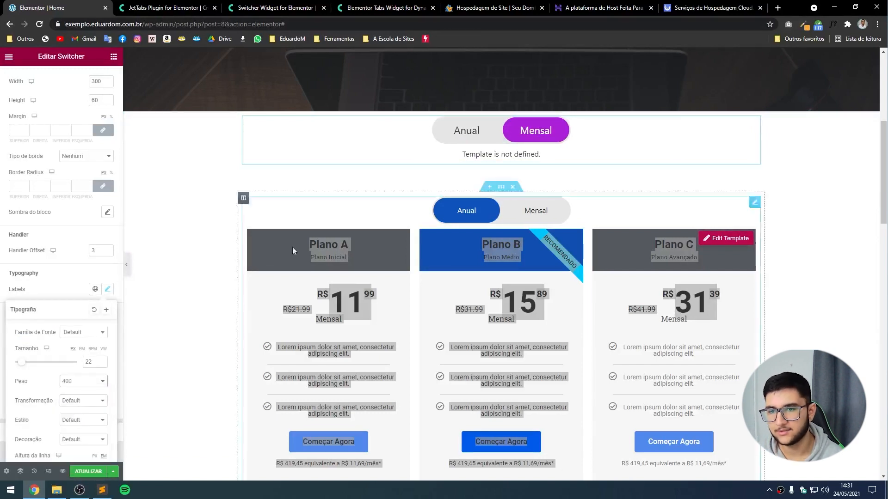
- Preview the page without the editing panel, switch the new switcher to Anual, and bring the panel back
key("ctrl+p")
left_click(350, 294)
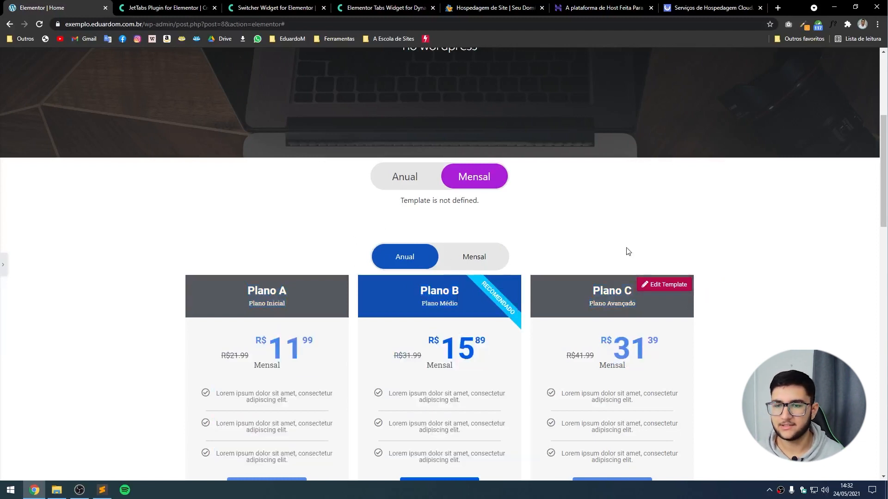
left_click(418, 172)
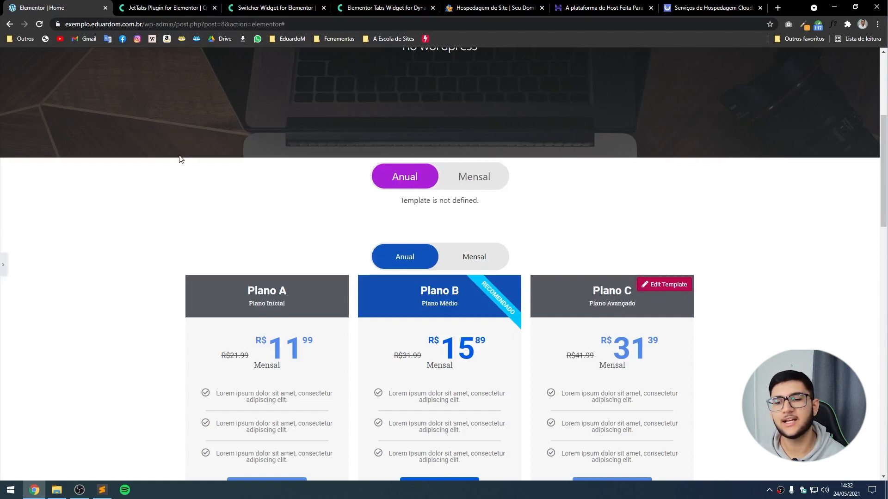
left_click(3, 265)
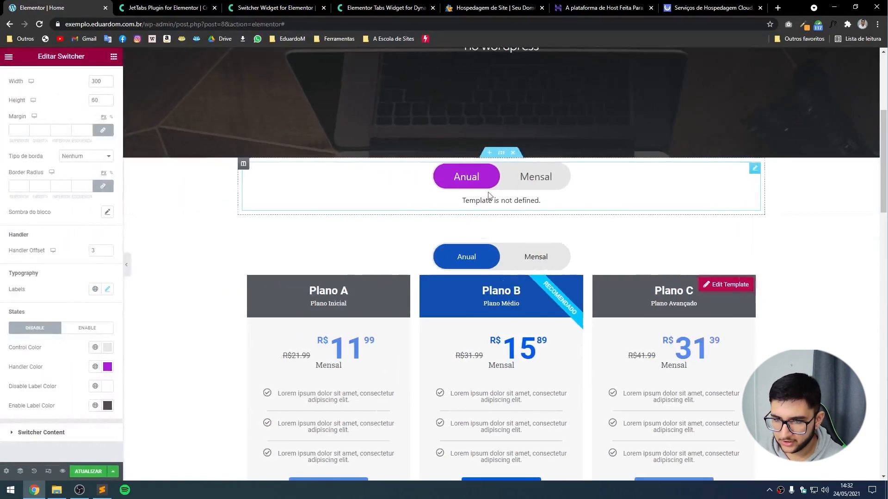
- Return to the switcher's content settings and update the page
scroll(7, 88, "up", 3)
left_click(24, 79)
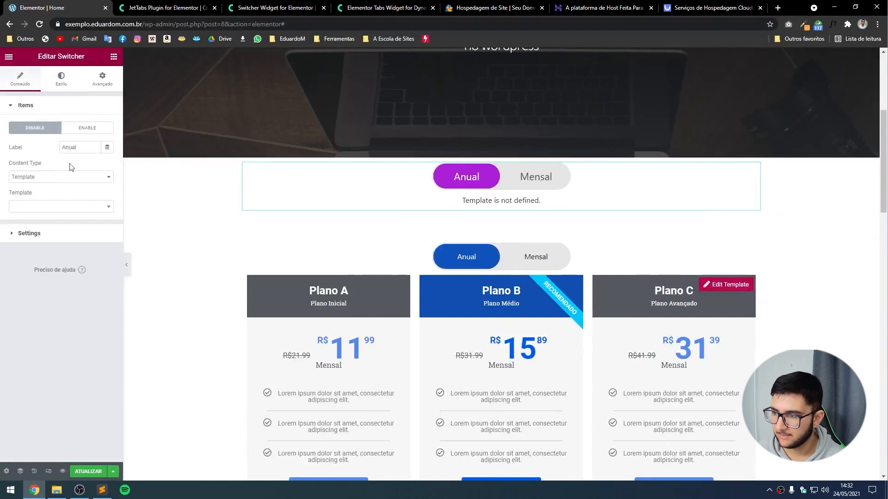
left_click(88, 471)
- Open the site's WordPress dashboard in a new browser tab and start adding a new Elementor template
left_click_drag(66, 24, 165, 24)
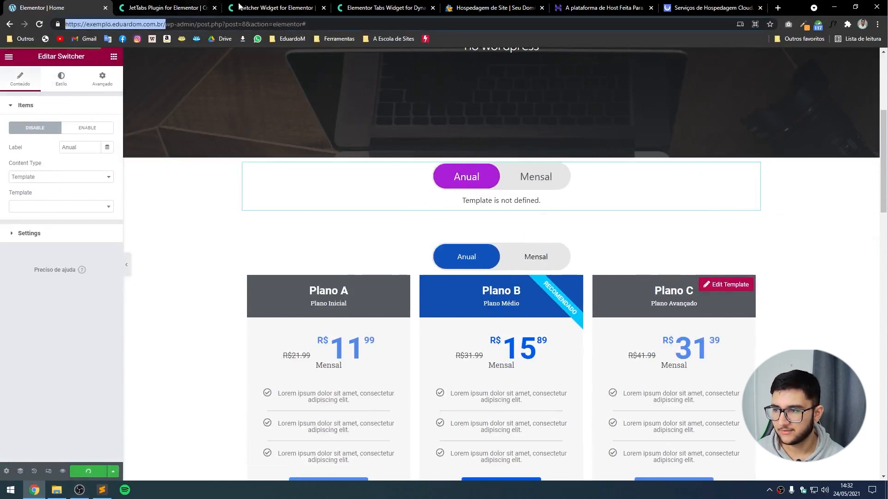
left_click(777, 7)
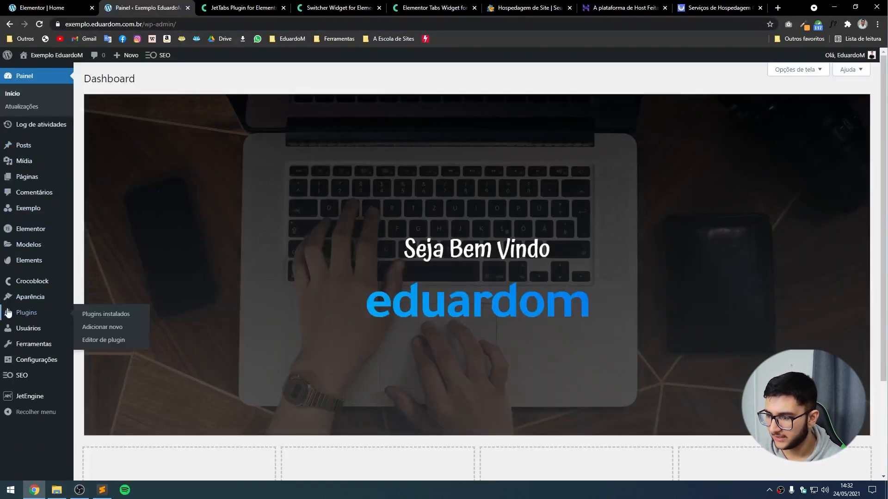
mouse_move(32, 249)
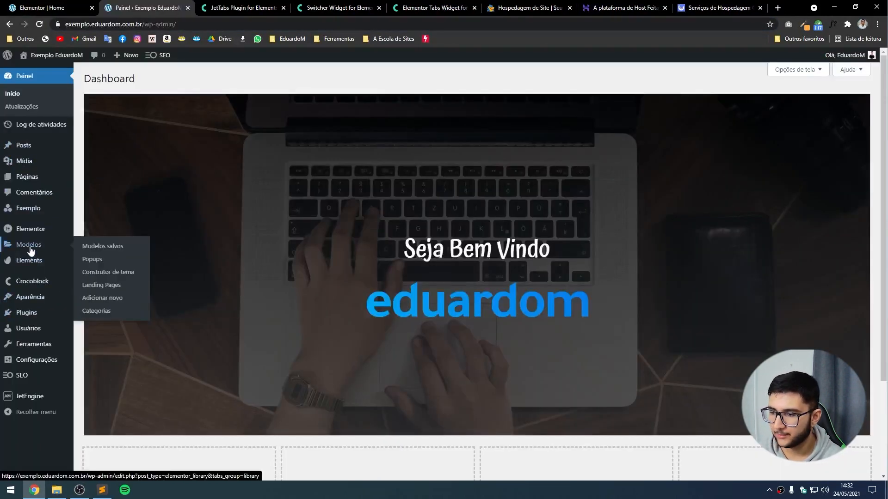
left_click(102, 299)
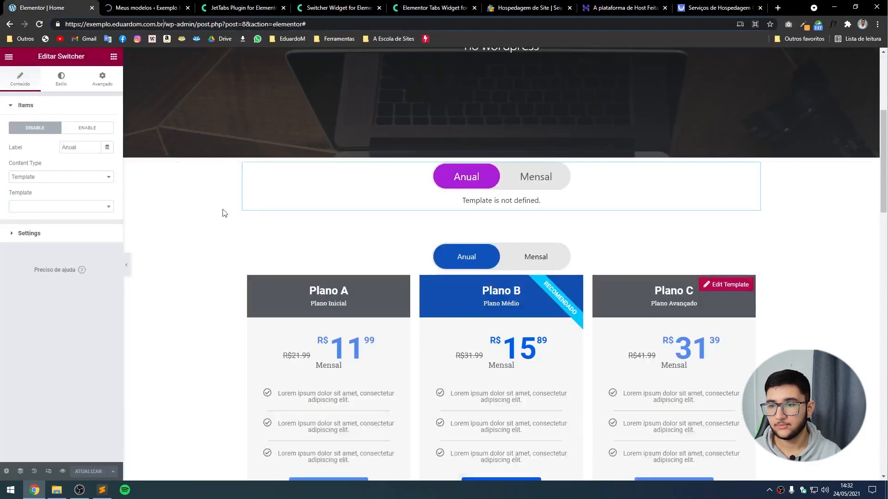
scroll(486, 295, "down", 2)
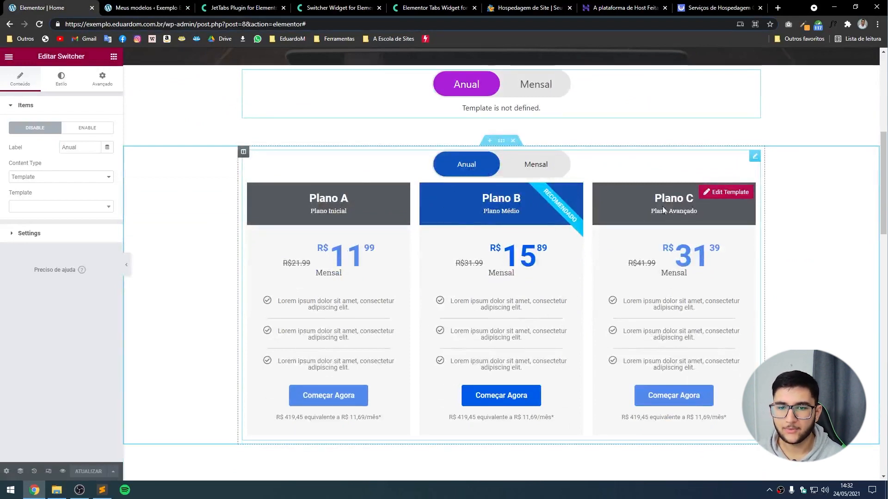
- Create a new template of type Seção named "Switcher Video 1"
left_click(129, 4)
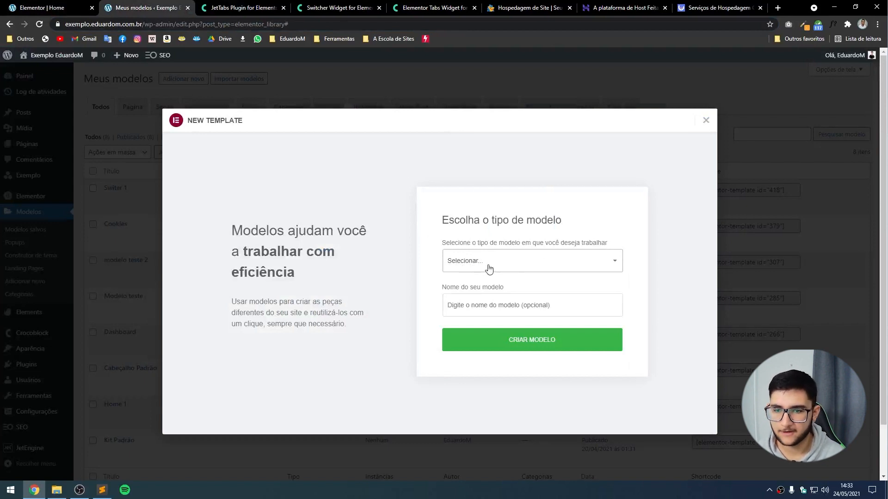
left_click(468, 259)
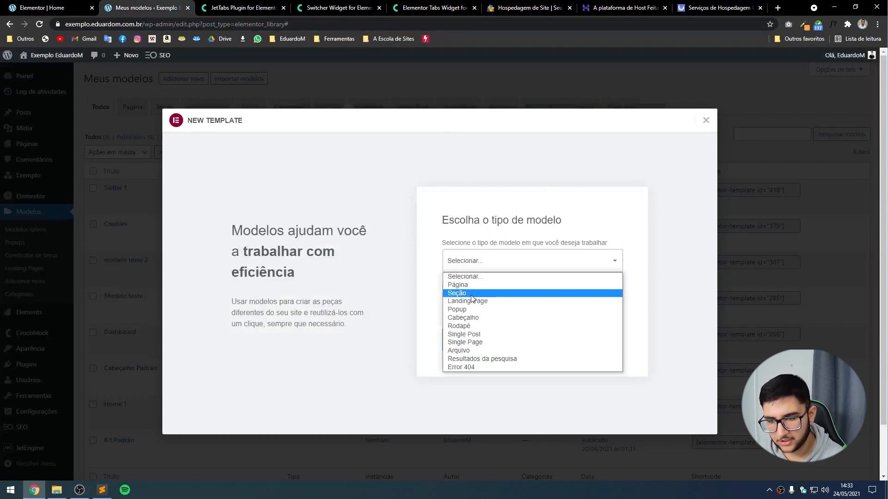
left_click(466, 294)
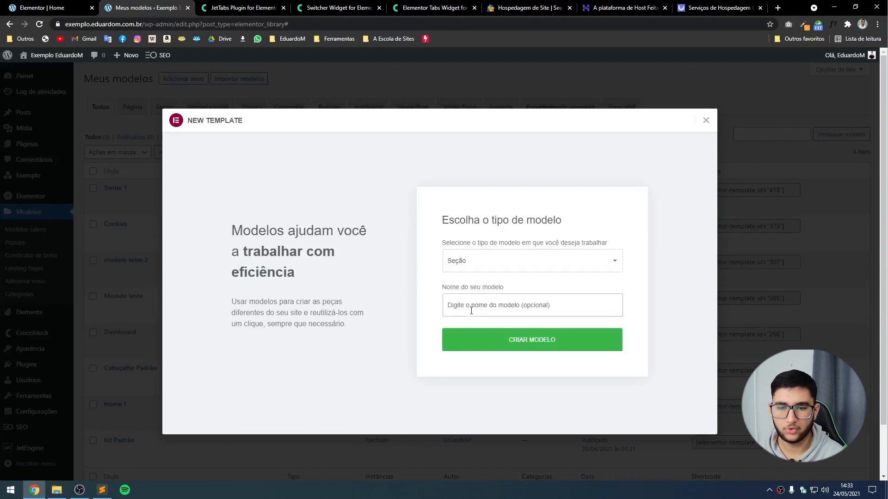
type("S")
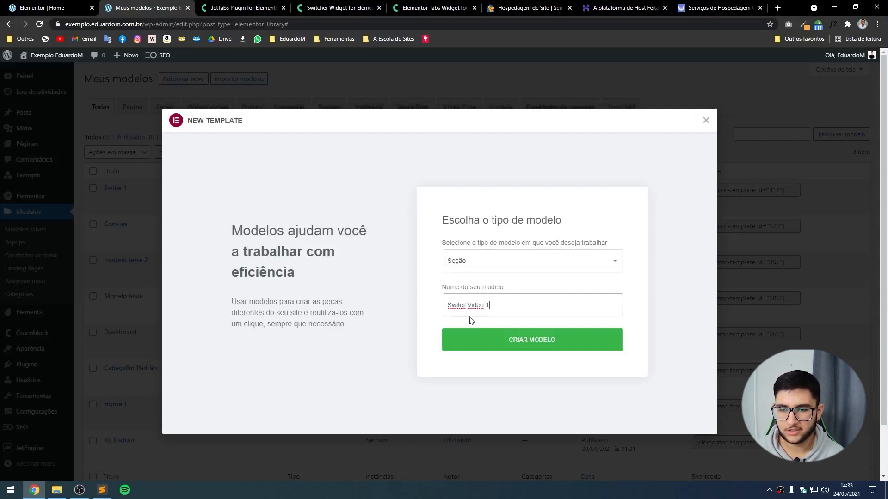
type("witcher Video 1")
right_click(458, 305)
left_click(481, 313)
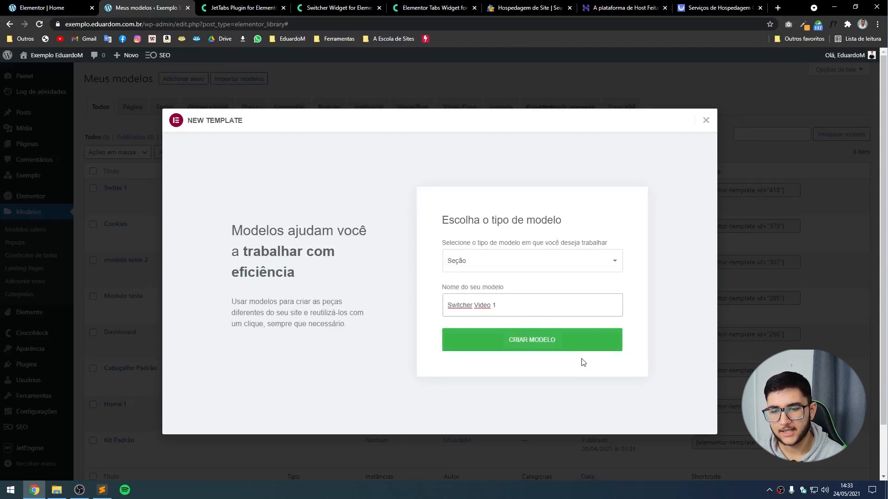
left_click(573, 347)
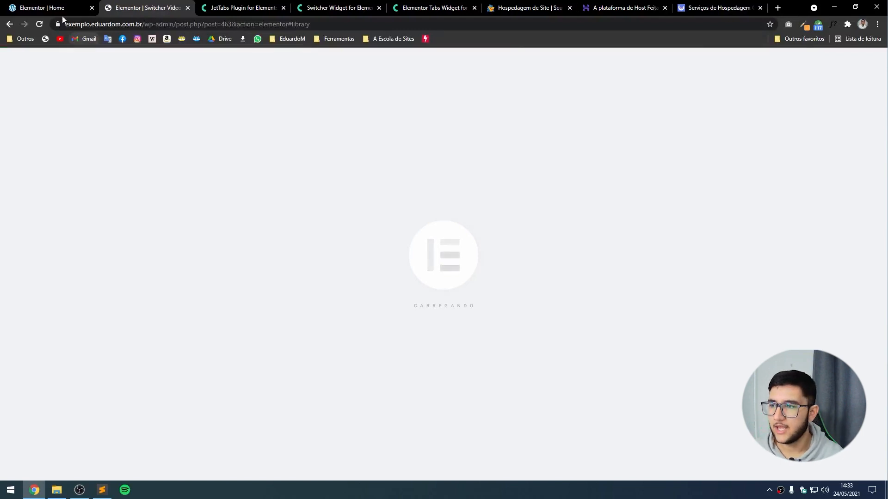
left_click(47, 7)
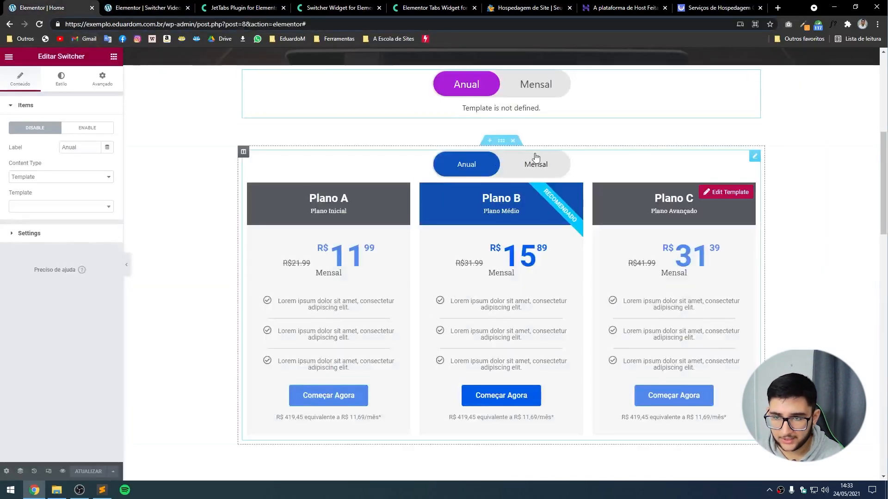
scroll(532, 162, "up", 2)
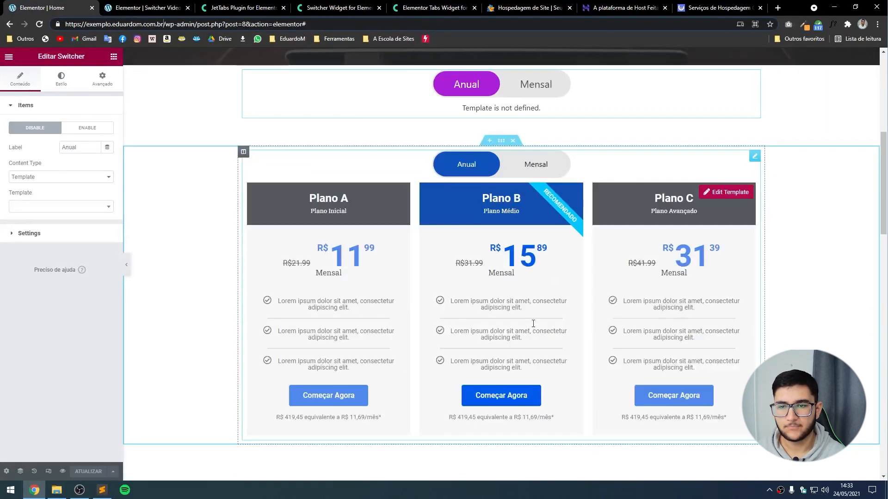
scroll(585, 242, "down", 2)
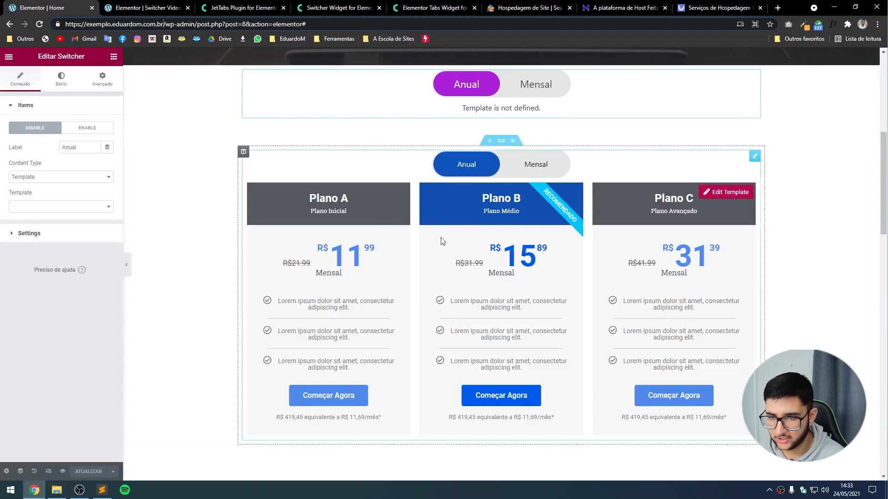
- Return to the Switcher Video 1 template, look through the block library's categories, and close the library
left_click(147, 7)
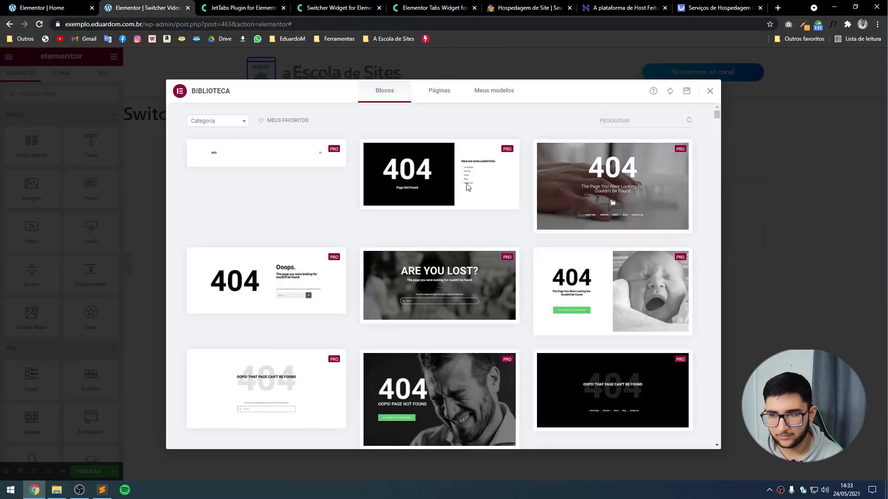
left_click(205, 124)
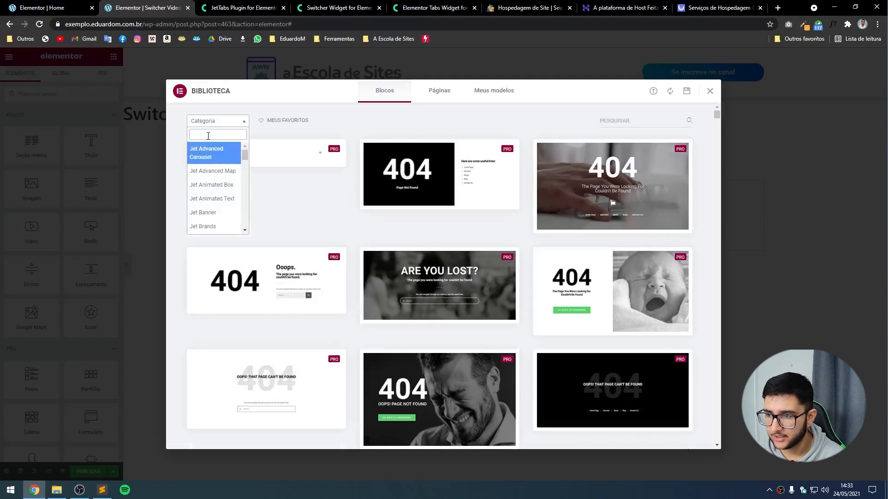
scroll(220, 214, "down", 1)
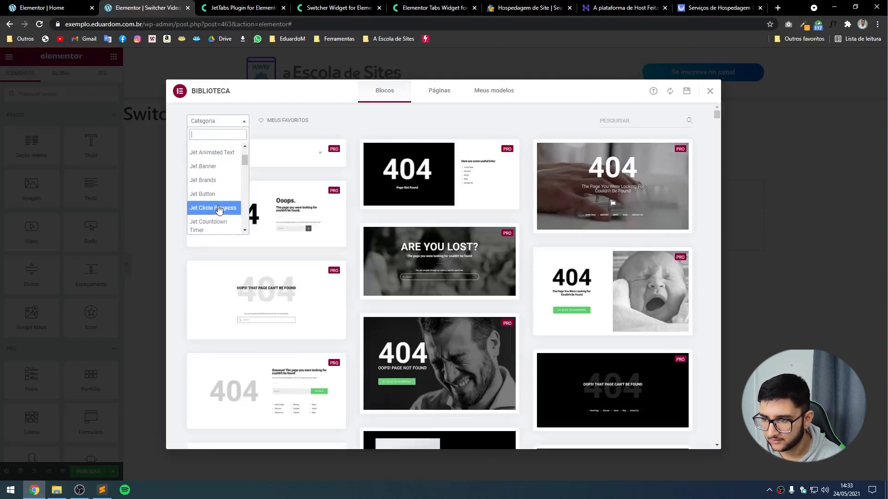
scroll(220, 211, "down", 2)
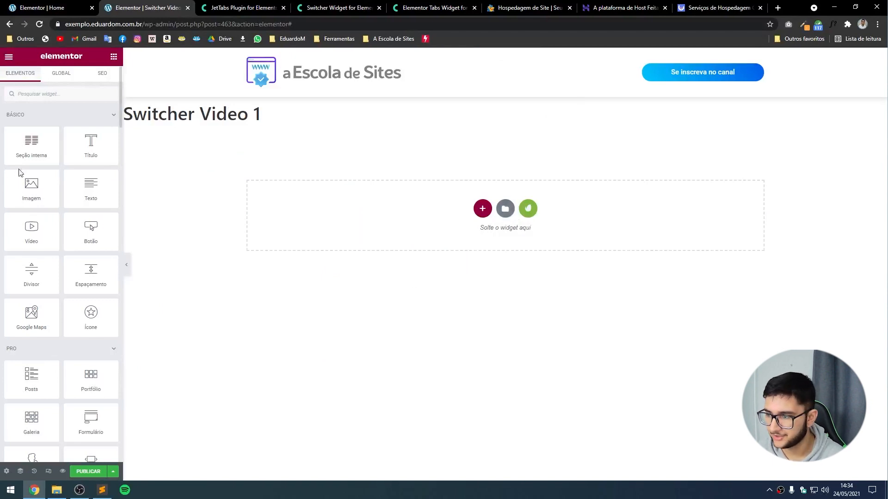
- Add an Imagem widget to the empty template and insert the logo Logotipo-a-Escola-de-Sites-org-1.png from the media library
left_click_drag(20, 172, 393, 237)
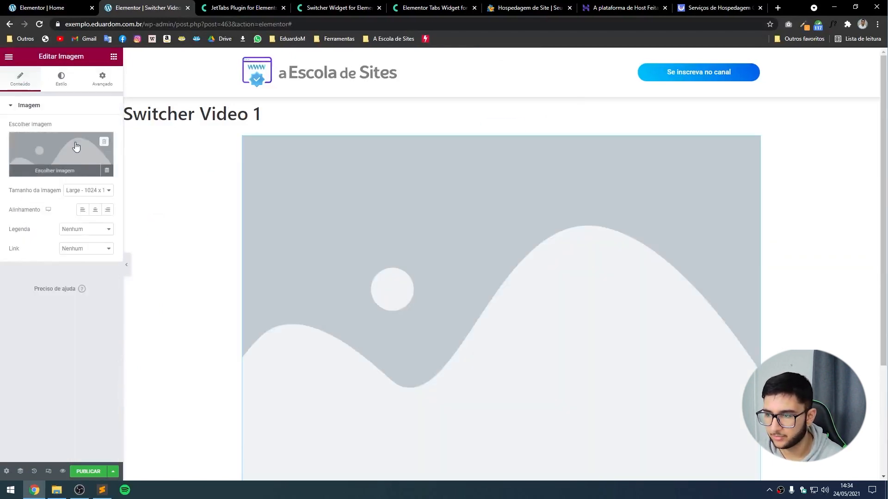
left_click(78, 149)
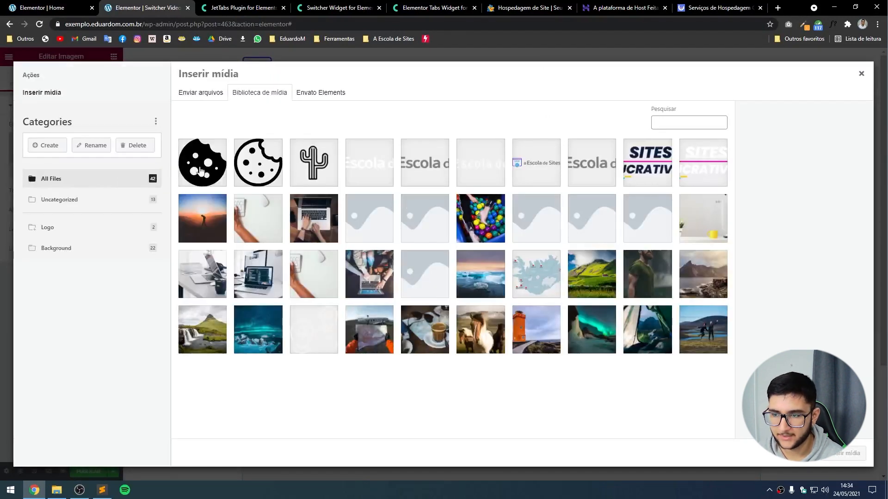
left_click(426, 158)
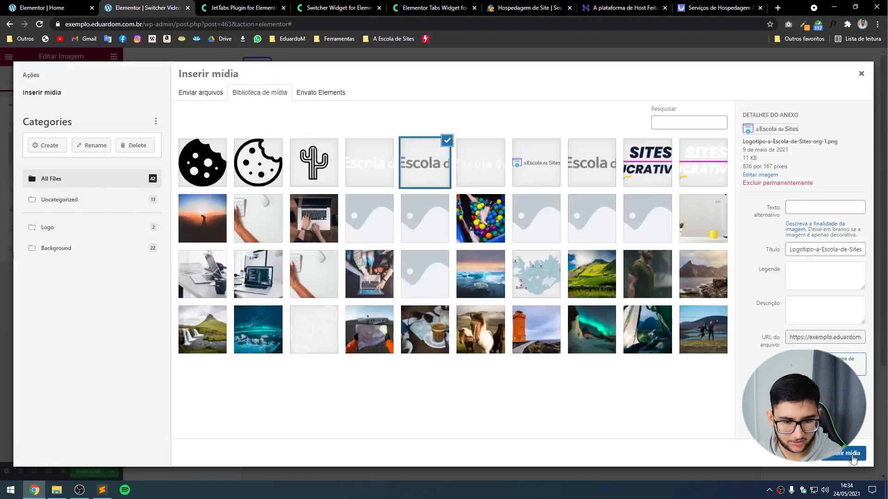
left_click(853, 456)
- Add a Vídeo widget with its placeholder video below the logo and publish the template
left_click(113, 59)
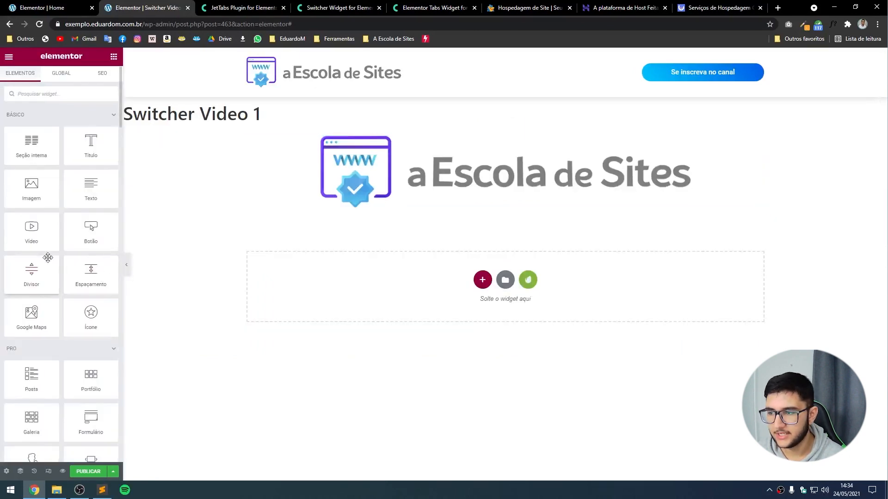
left_click_drag(47, 254, 323, 253)
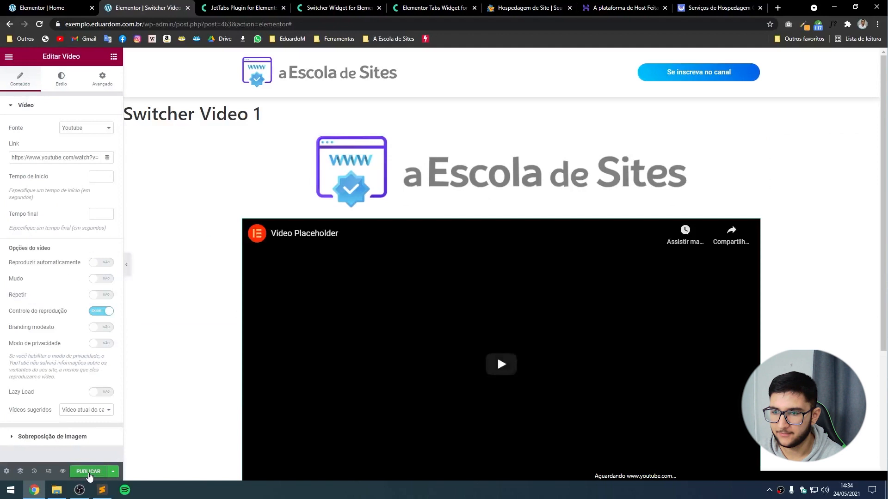
left_click(88, 472)
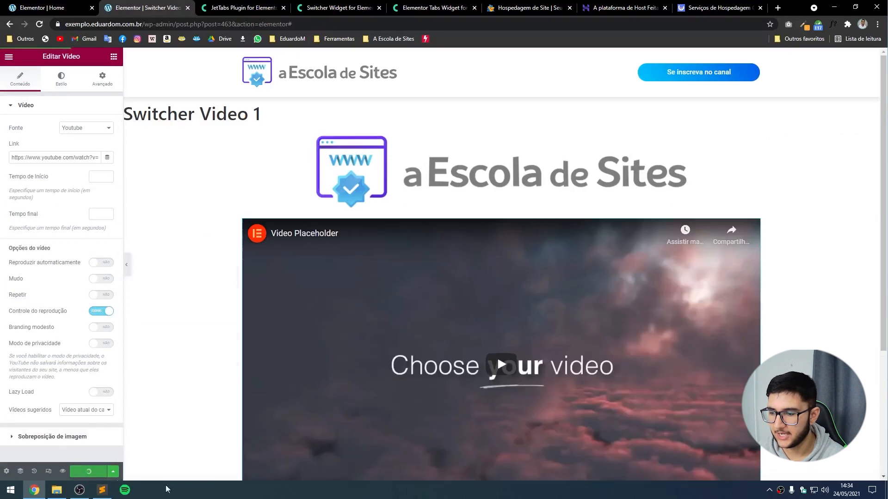
- Reload the Home editor, assign the Switcher Video 1 (section) template to the purple switcher's Anual item, and update the page
left_click(54, 6)
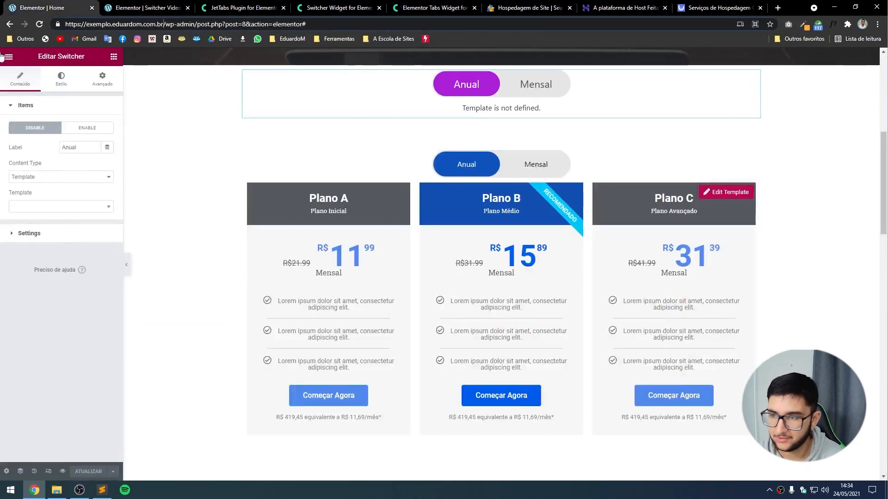
key("F5")
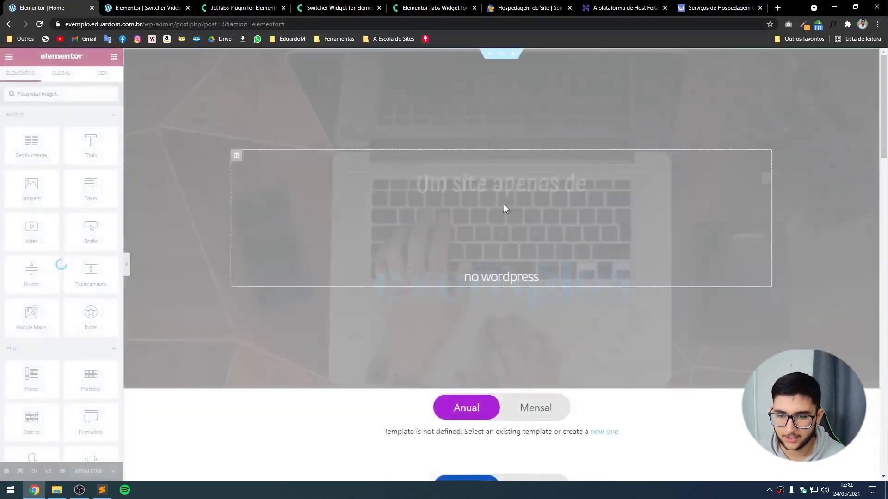
scroll(497, 224, "down", 2)
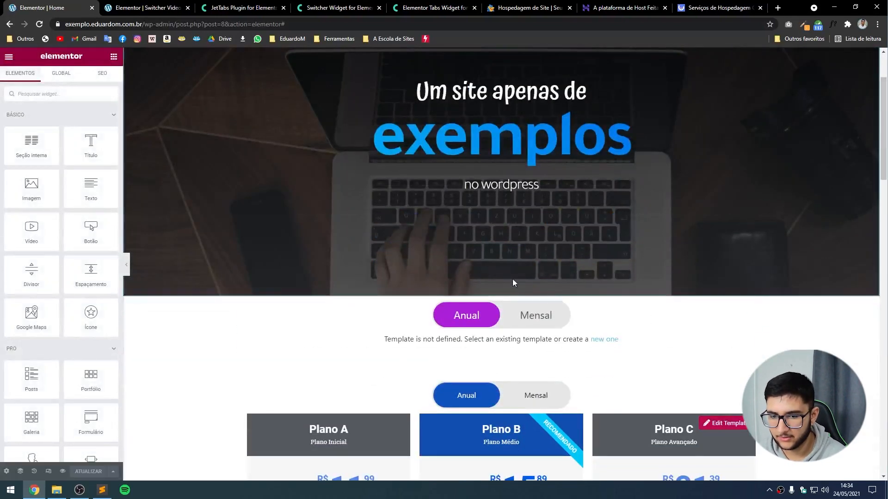
scroll(512, 279, "down", 1)
left_click(408, 264)
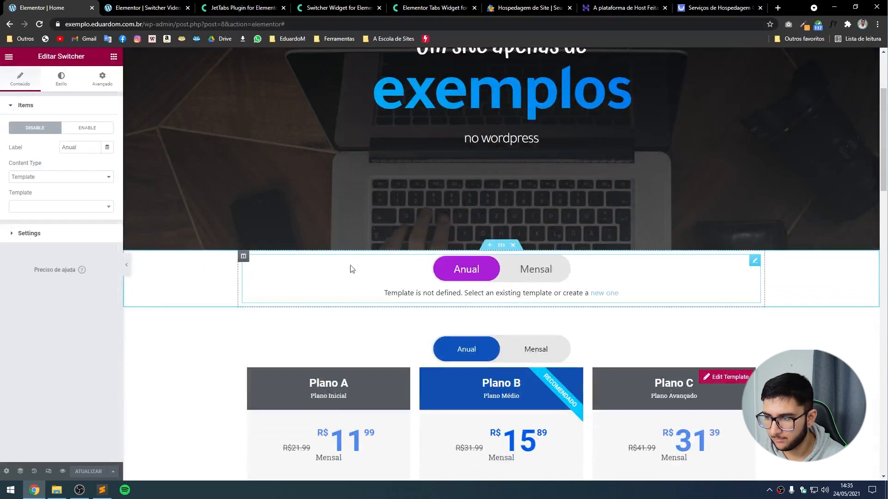
left_click(25, 209)
type("sw")
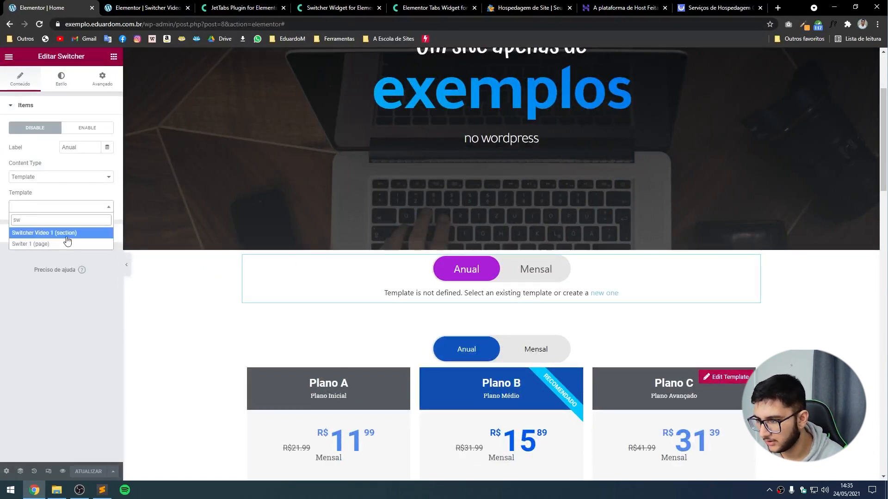
left_click(57, 233)
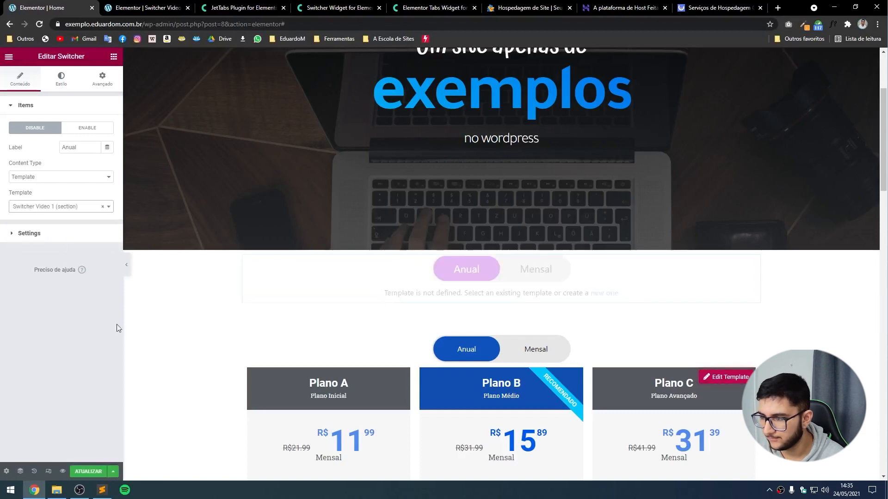
left_click(87, 473)
- Preview the purple switcher's Anual content on the home page without the editing panel
scroll(189, 271, "down", 3)
left_click(126, 265)
scroll(423, 343, "up", 1)
scroll(422, 342, "down", 2)
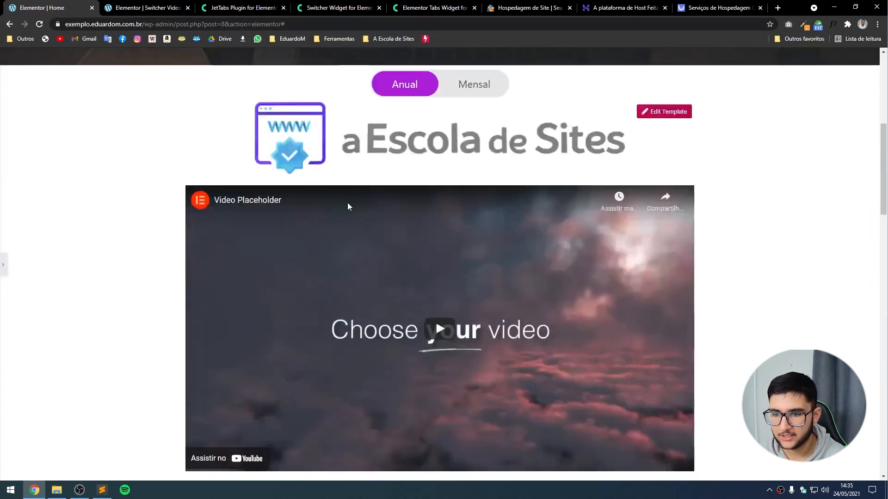
- Compare the Switcher Video 1 template without its editing panel, and switch the home page's purple switcher to Mensal and back to Anual
left_click(171, 7)
scroll(324, 240, "down", 1)
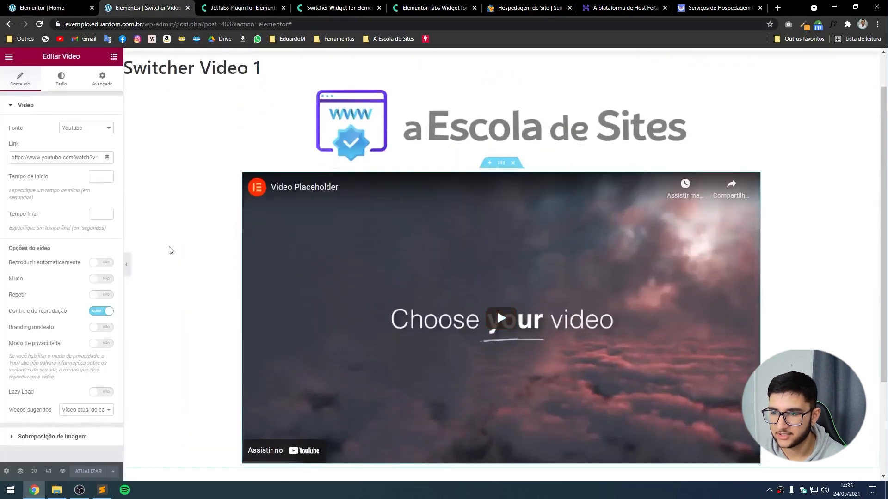
left_click(128, 271)
left_click(76, 5)
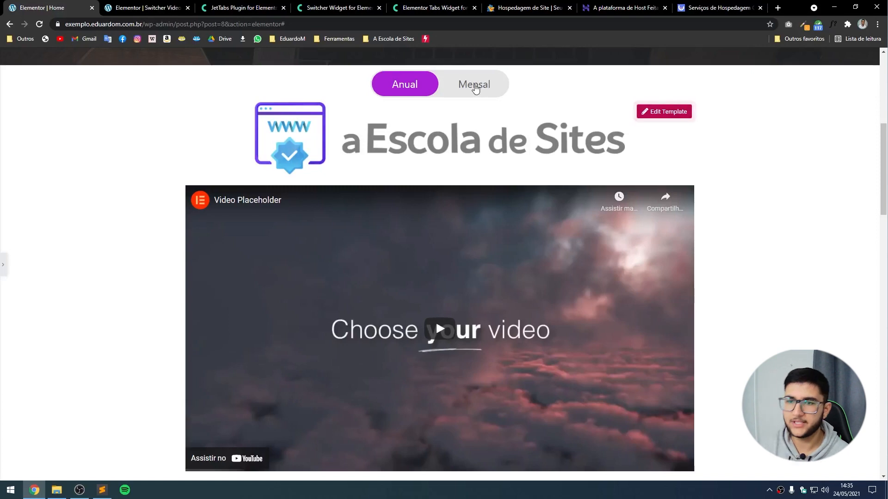
left_click(474, 86)
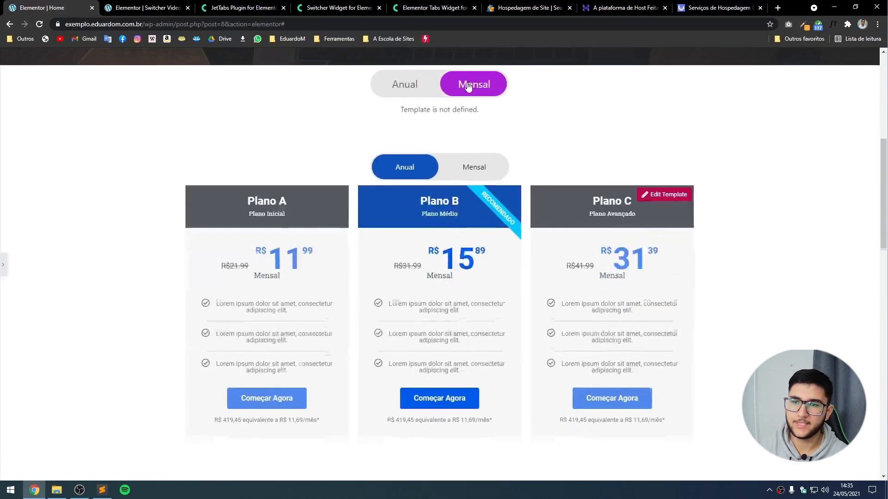
left_click(431, 82)
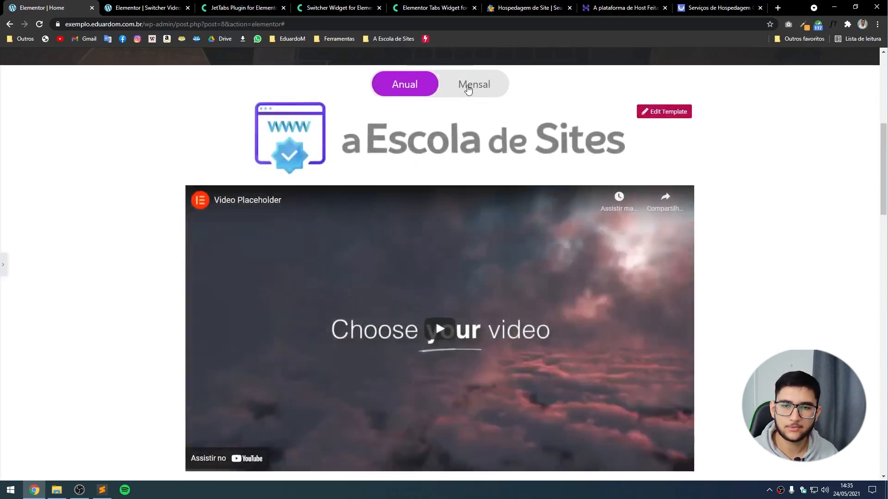
- Switch to the Switcher Video 1 template and delete its logo and video sections
key("ctrl+Tab")
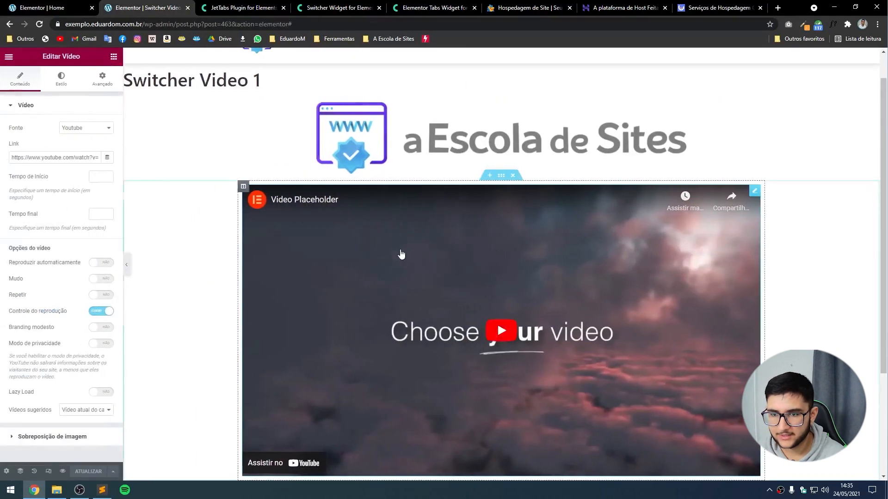
left_click(514, 92)
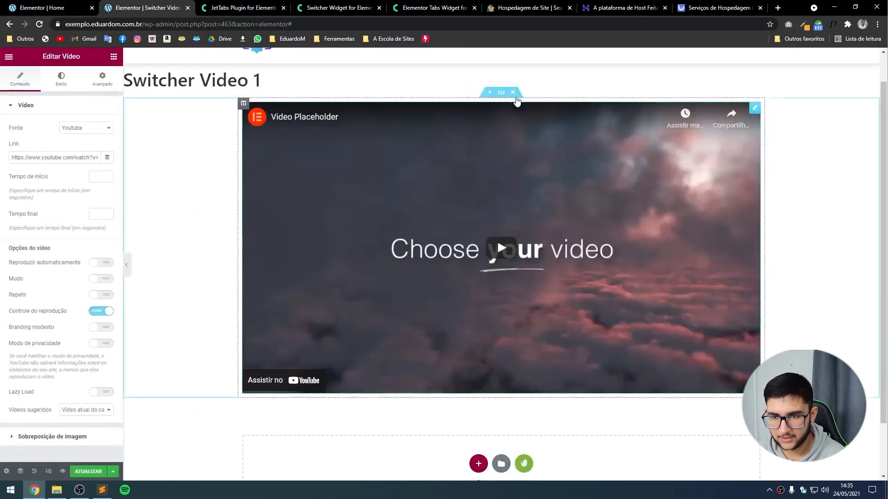
left_click(514, 93)
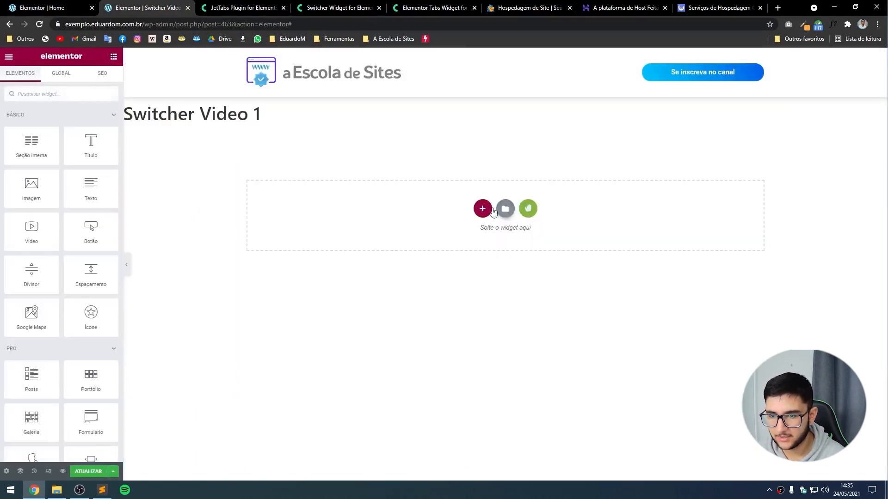
- Open the block library in the empty template and filter the blocks by the Jet Pricing Table category
left_click(494, 209)
left_click(213, 121)
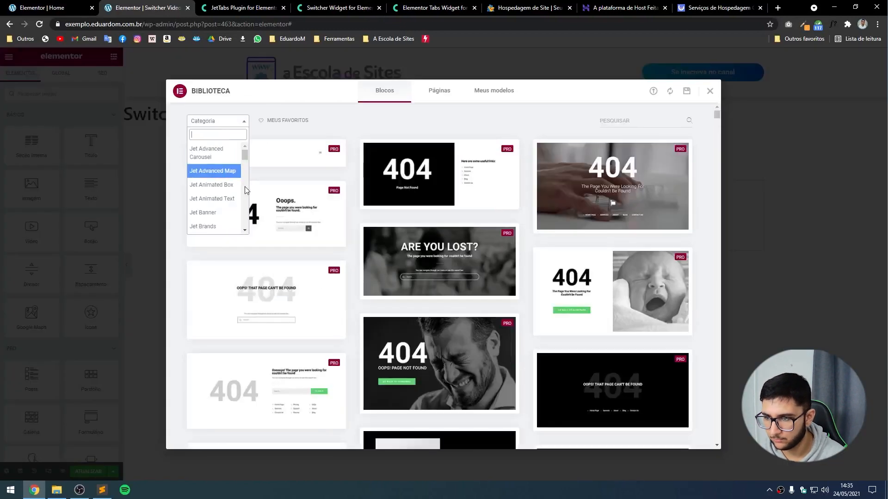
left_click(218, 135)
type("price")
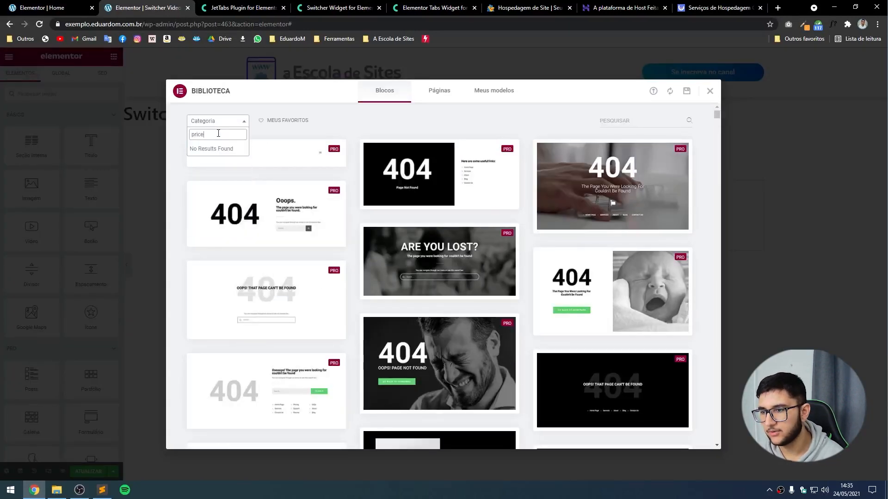
key("BackSpace")
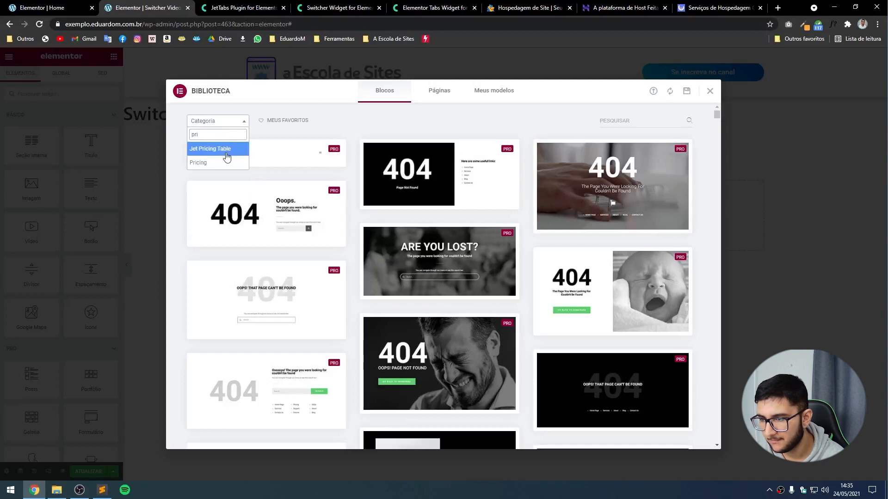
left_click(219, 149)
- Filter the block library by the Pricing category and browse its pricing blocks
left_click(209, 123)
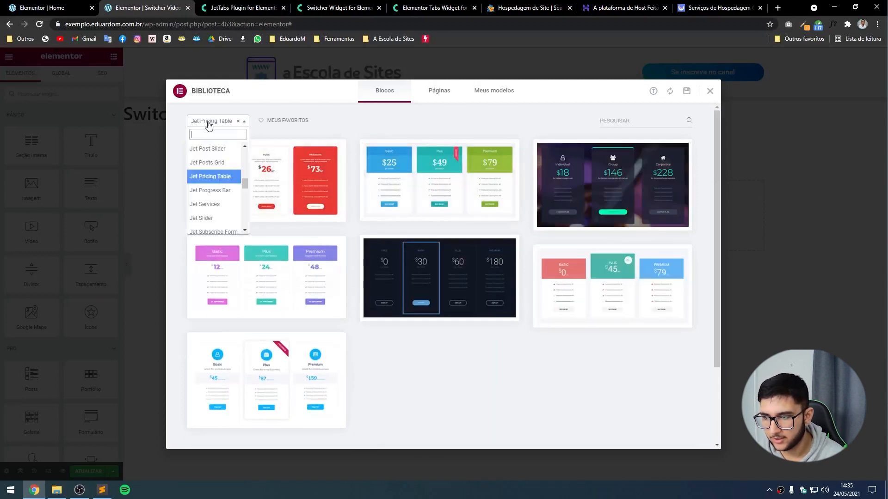
type("pric")
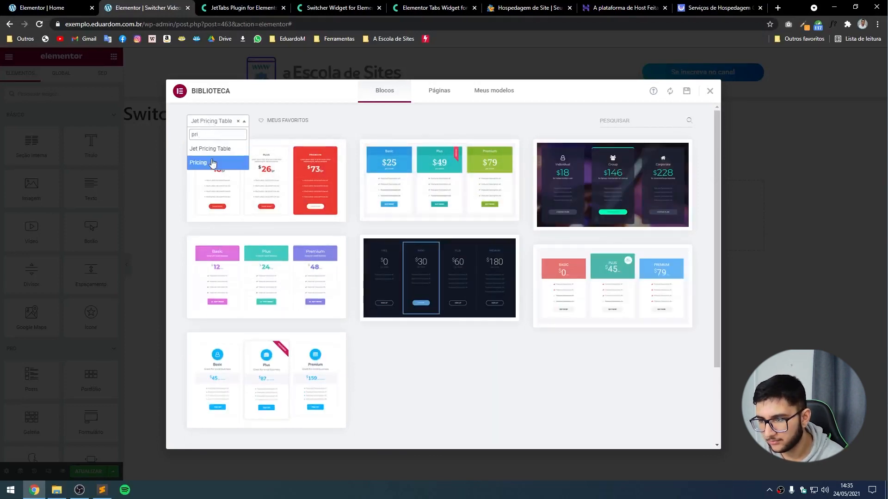
left_click(203, 162)
scroll(484, 319, "down", 10)
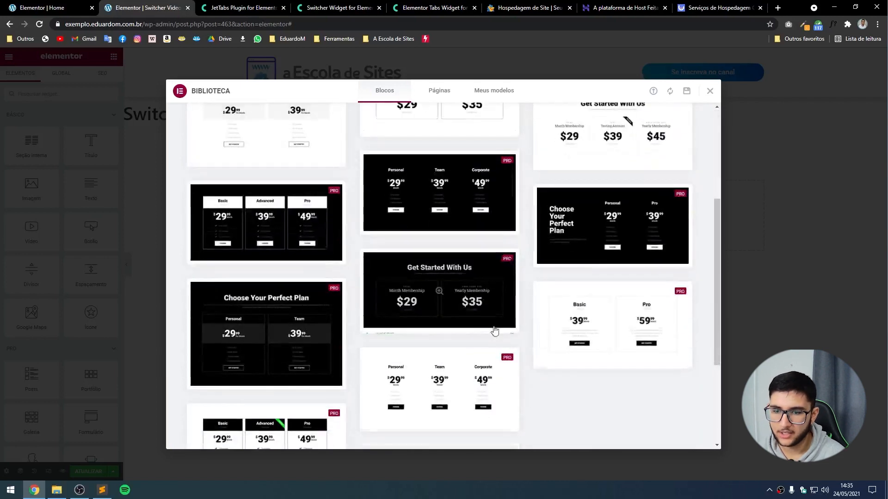
scroll(484, 319, "up", 10)
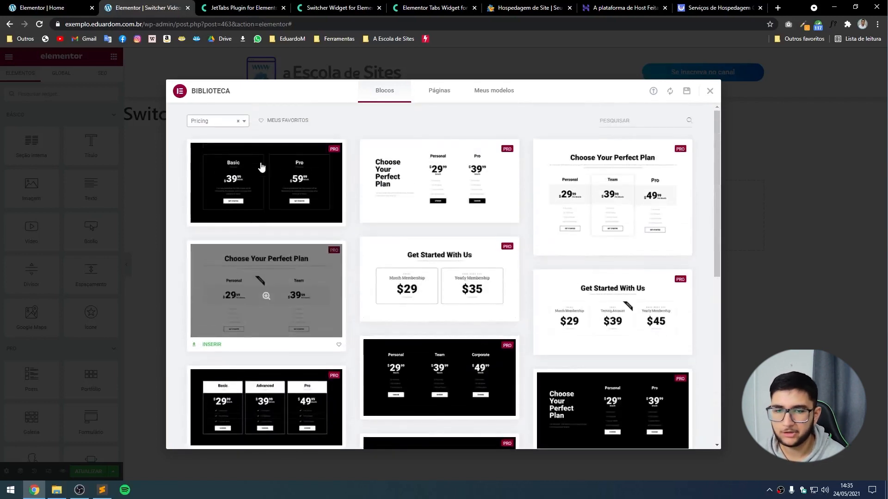
- Filter the library back to Jet Pricing Table and insert the Basic $0, Plus $45 and Premium $79 pricing block
left_click(210, 121)
type("pri")
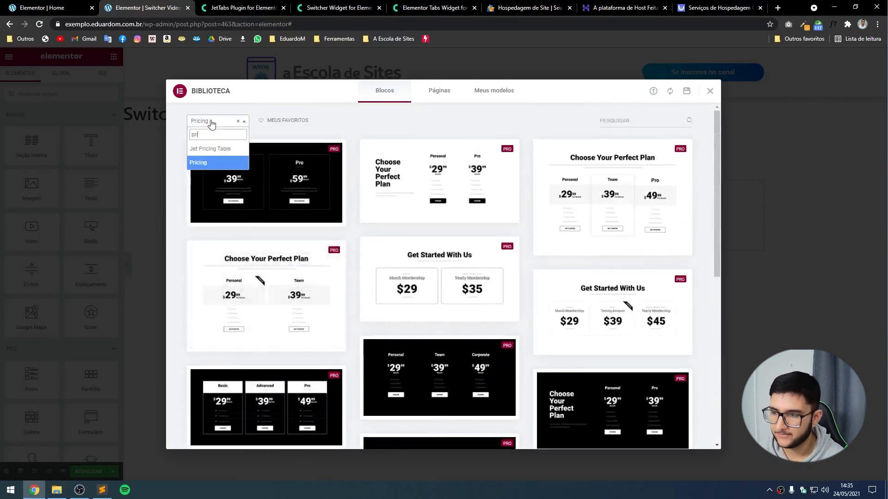
left_click(230, 150)
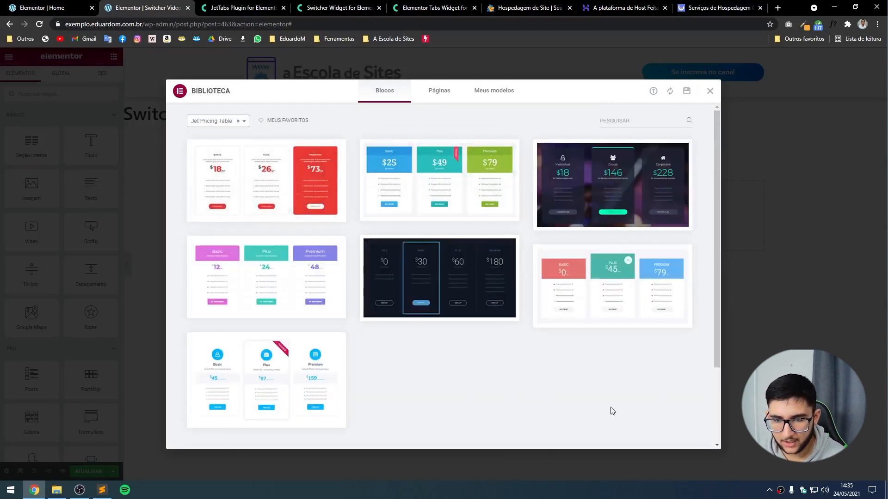
left_click(553, 325)
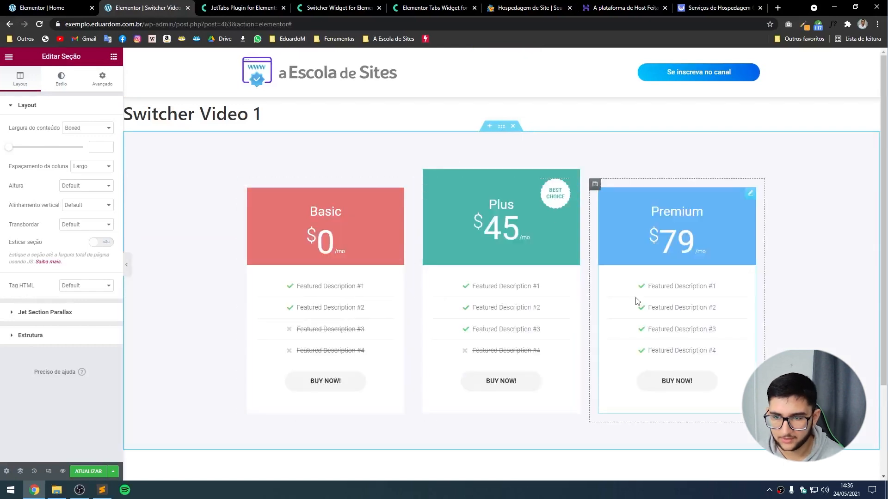
left_click(549, 274)
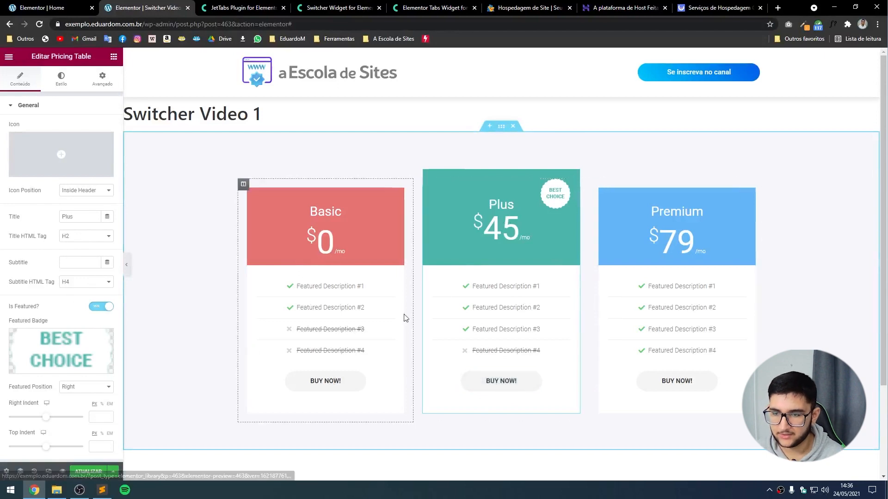
- Add an empty single-column section below the pricing tables and move it above them
left_click(113, 56)
scroll(454, 347, "down", 3)
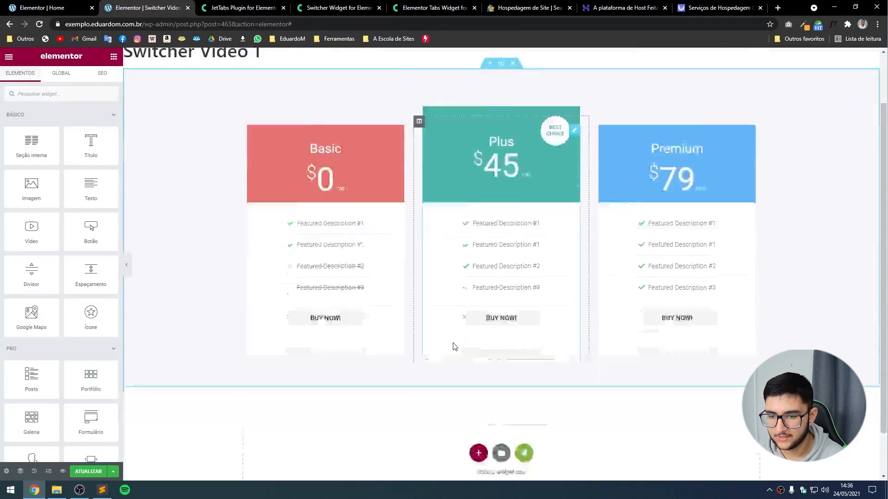
left_click(478, 401)
left_click(389, 422)
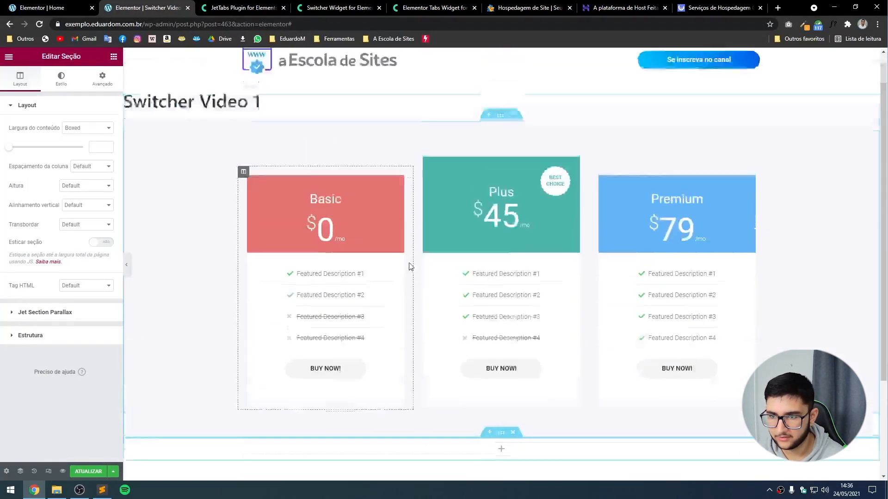
left_click_drag(504, 449, 444, 152)
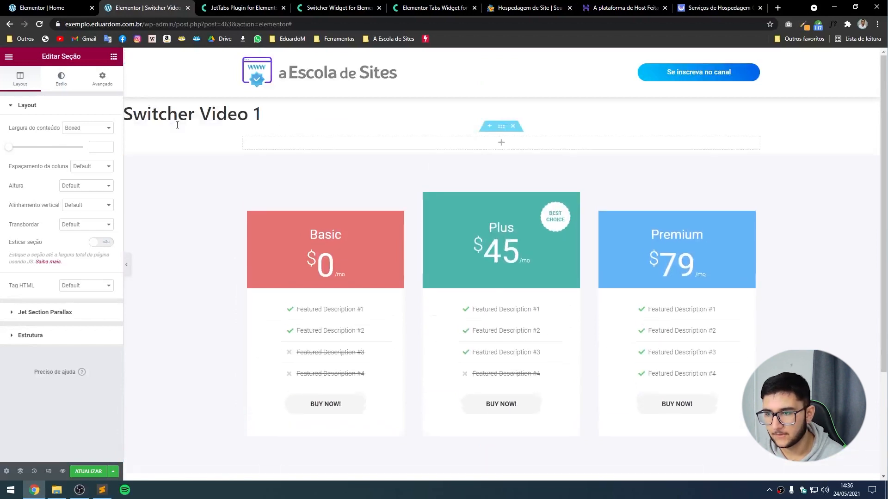
- Add a Título widget to the empty section above the pricing tables, with the centred text Disable
left_click(113, 57)
left_click_drag(91, 145, 472, 145)
triple_click(50, 138)
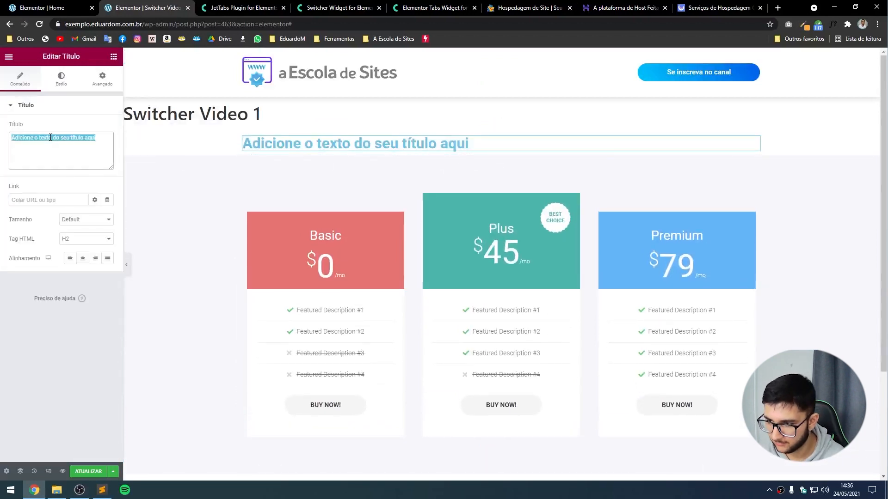
type("Disable")
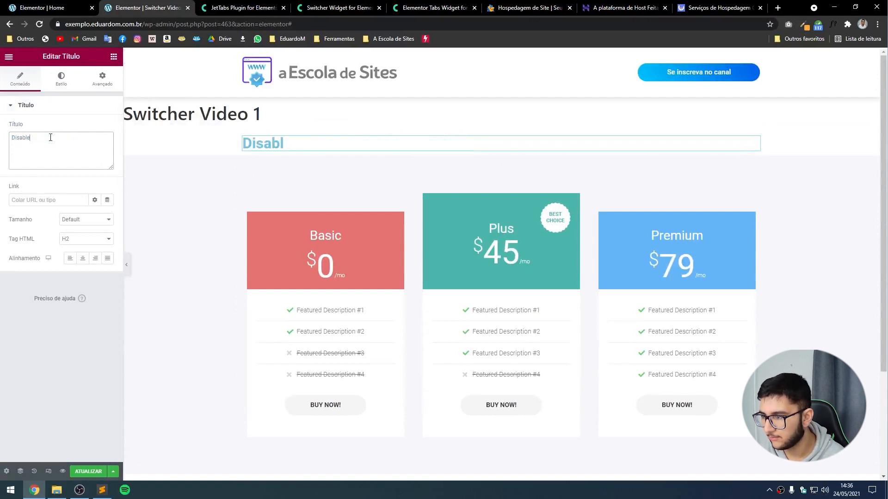
left_click(83, 258)
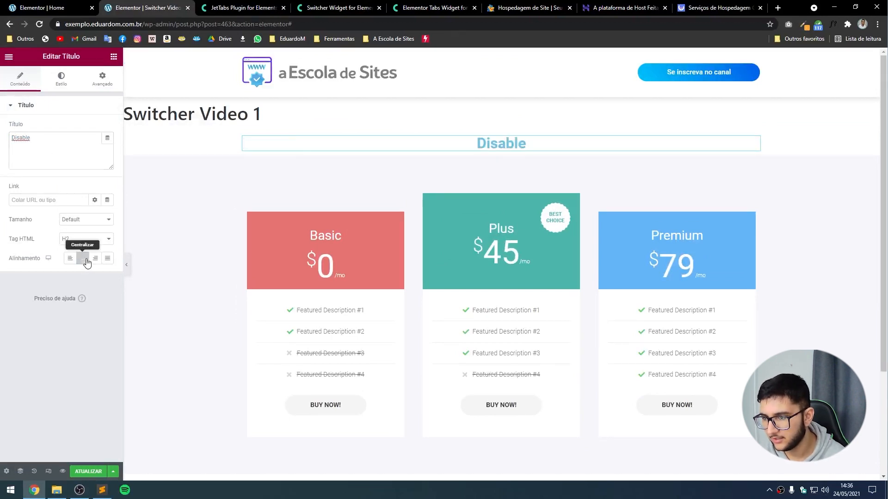
- Set the Disable title's text colour to the dark grey global colour and update the template
left_click(61, 82)
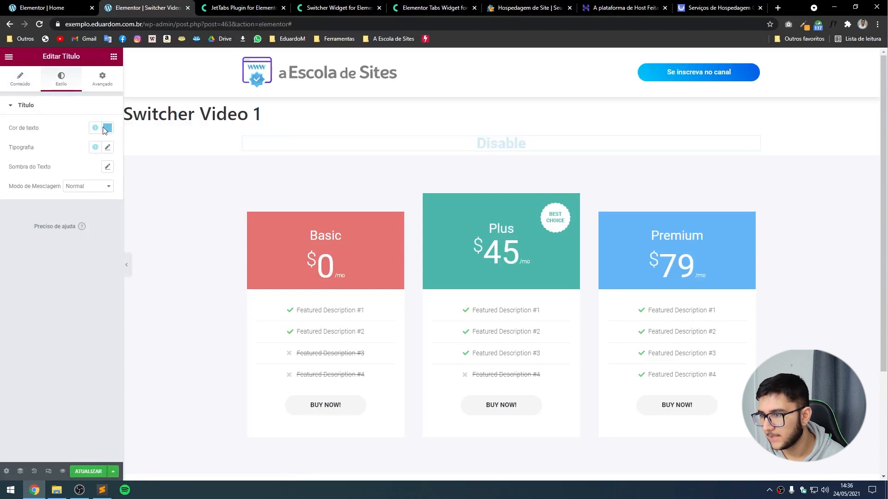
left_click(94, 127)
left_click(57, 187)
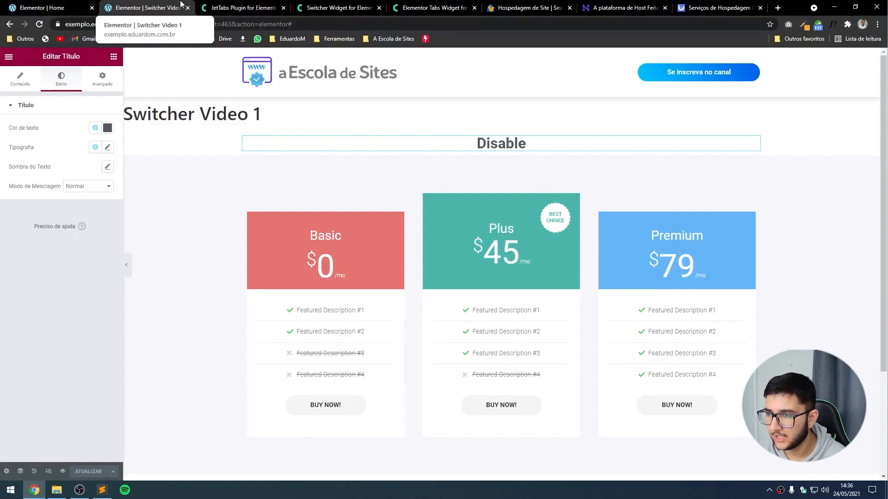
- Open the WordPress dashboard in the JetTabs page's tab and create a new Seção template named Switcher Video 2
left_click(252, 5)
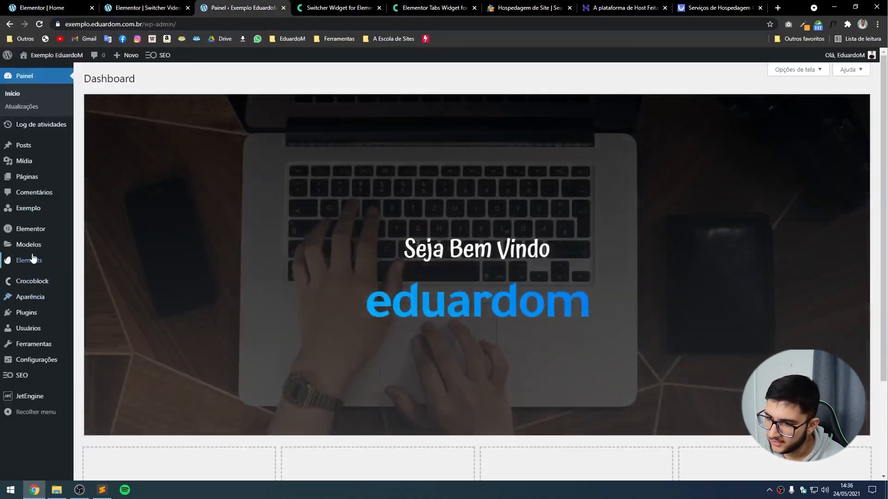
mouse_move(29, 245)
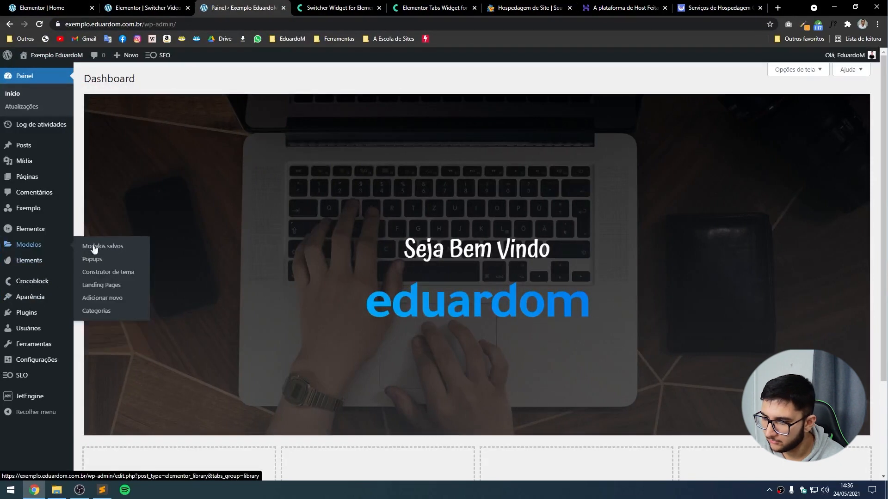
left_click(96, 302)
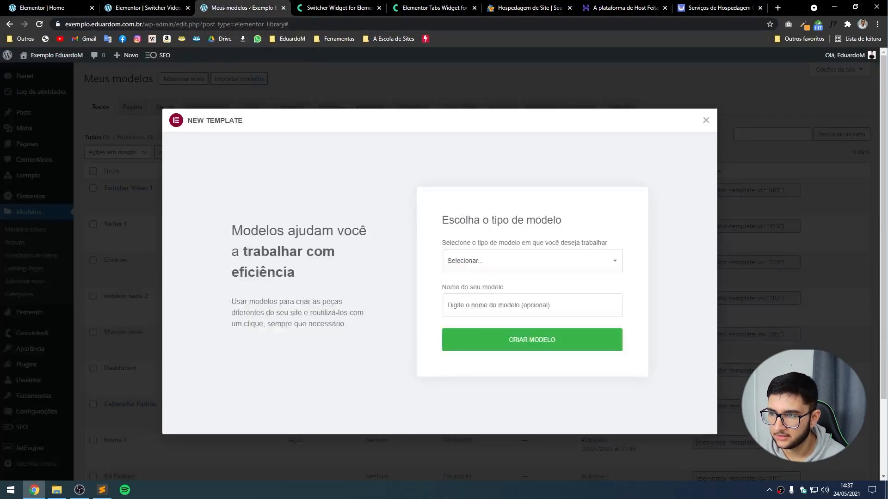
left_click(514, 254)
left_click(476, 293)
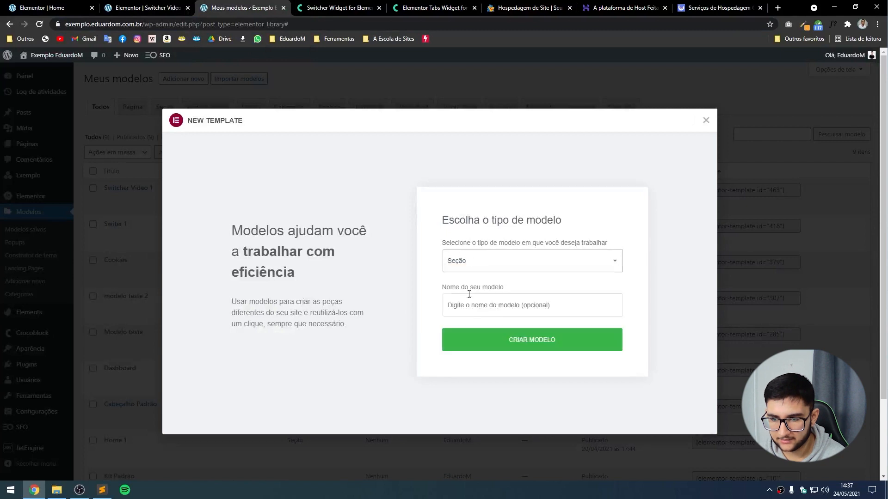
left_click(511, 305)
type("Switcher Video 2")
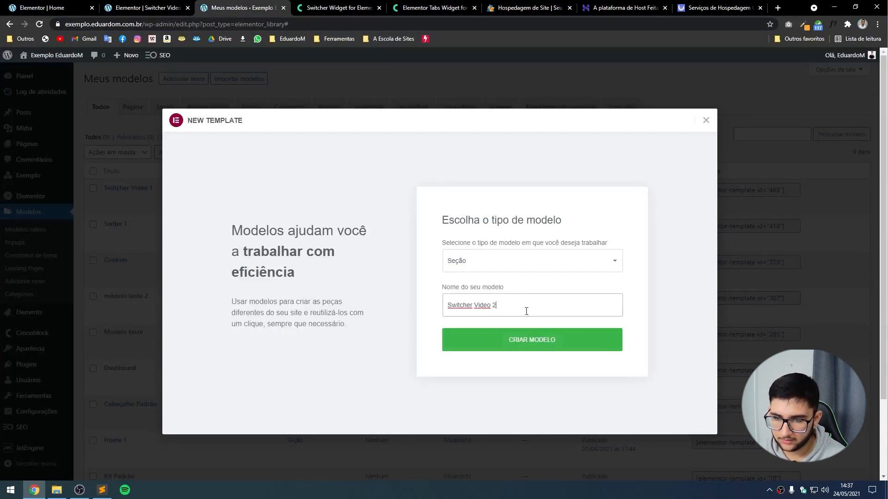
left_click(544, 343)
- Check the home page's purple switcher, return to the Switcher Video 2 template and dismiss its block library
left_click(42, 8)
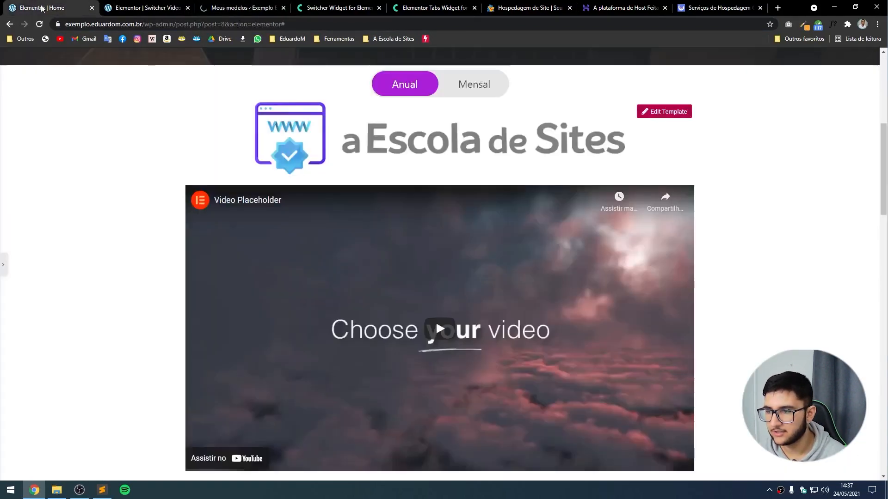
scroll(420, 171, "up", 2)
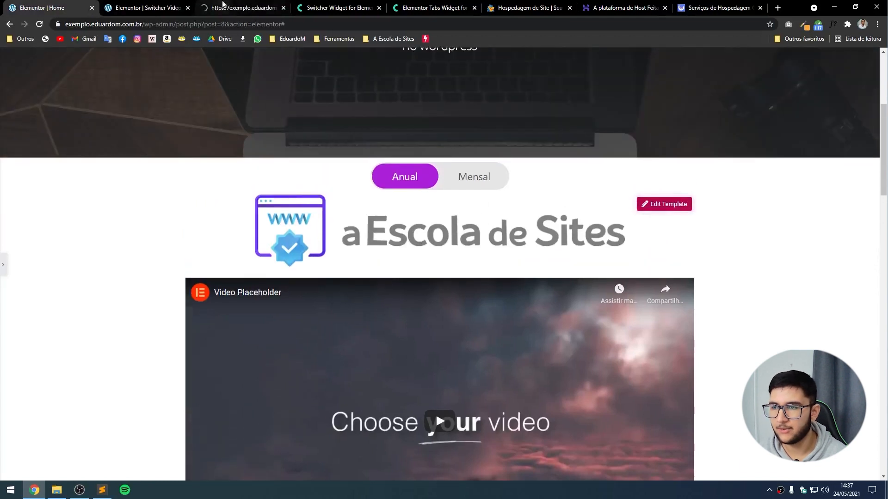
left_click(229, 6)
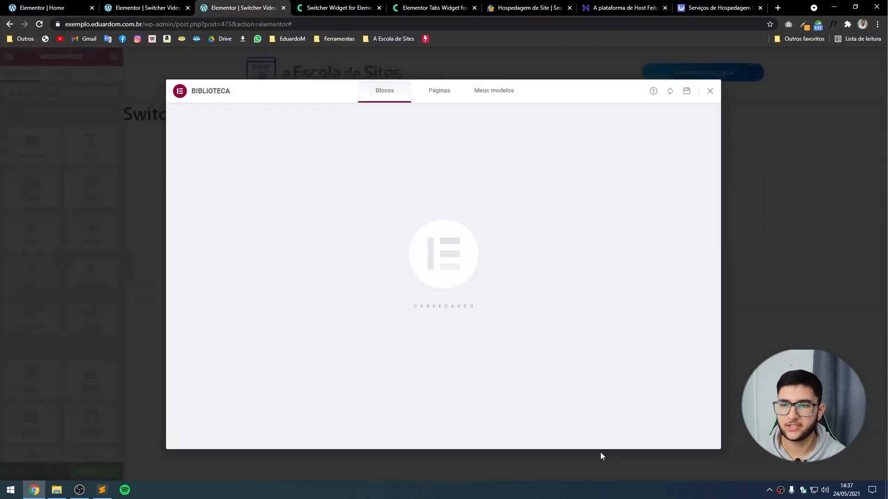
left_click(60, 172)
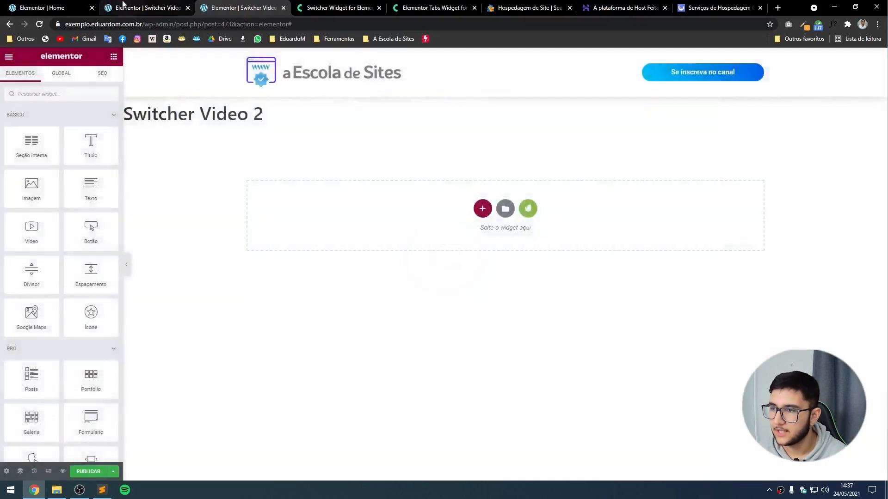
- Copy the Disable title section from Switcher Video 1 and paste it into the Switcher Video 2 template
left_click(125, 5)
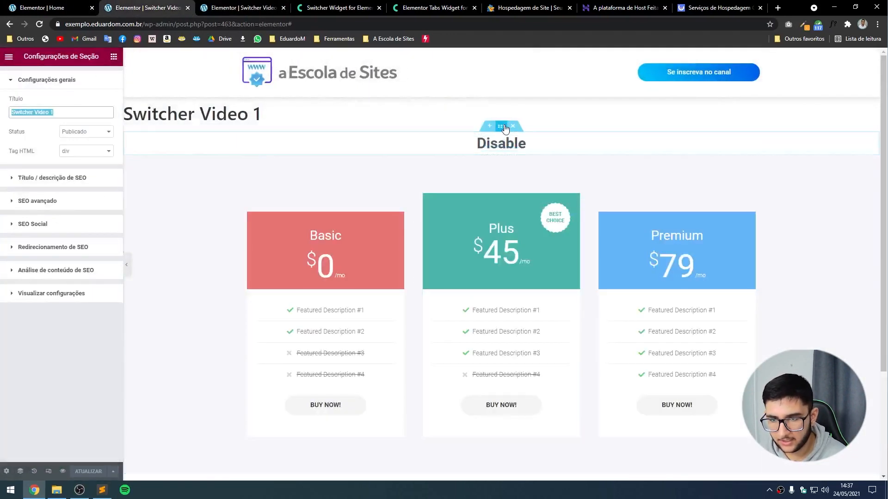
right_click(504, 125)
left_click(526, 161)
left_click(262, 11)
right_click(391, 252)
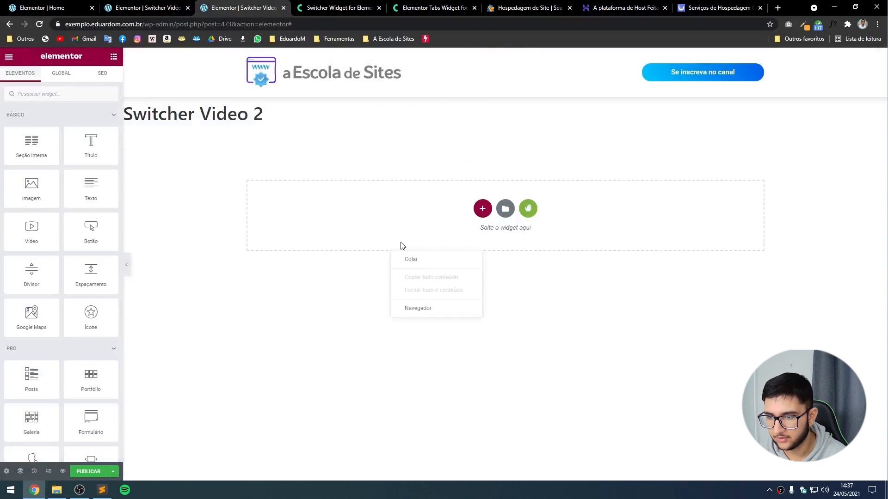
left_click(423, 261)
- Change the pasted title's text in Switcher Video 2 to Enable
left_click(505, 143)
double_click(54, 153)
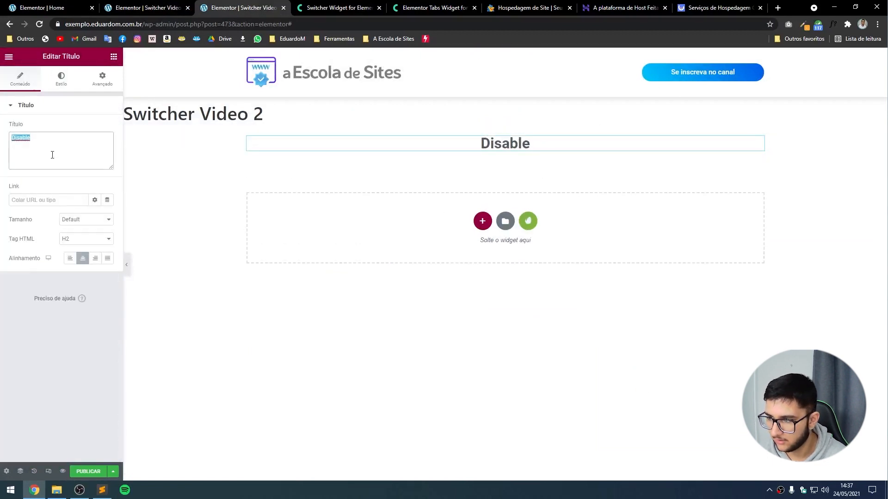
type("Enable")
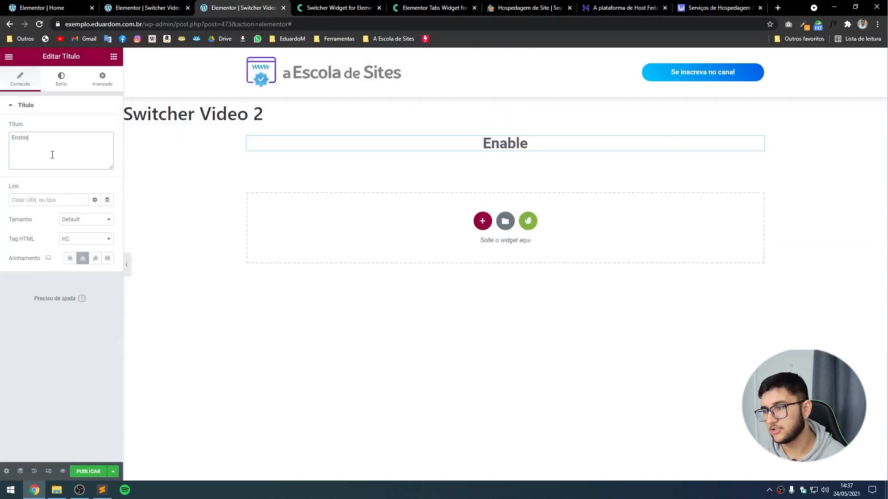
- Copy the pricing-table section from Switcher Video 1 and paste it below the Enable title in Switcher Video 2
left_click(147, 8)
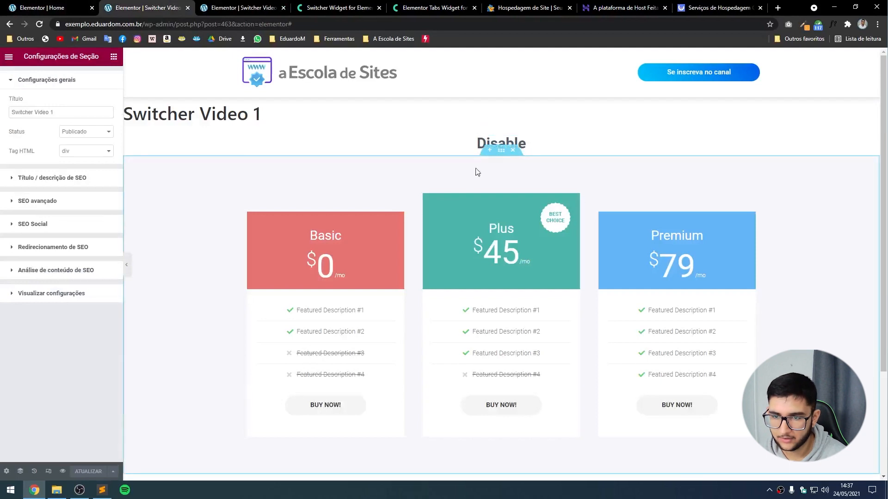
right_click(502, 150)
left_click(532, 188)
left_click(240, 8)
right_click(329, 215)
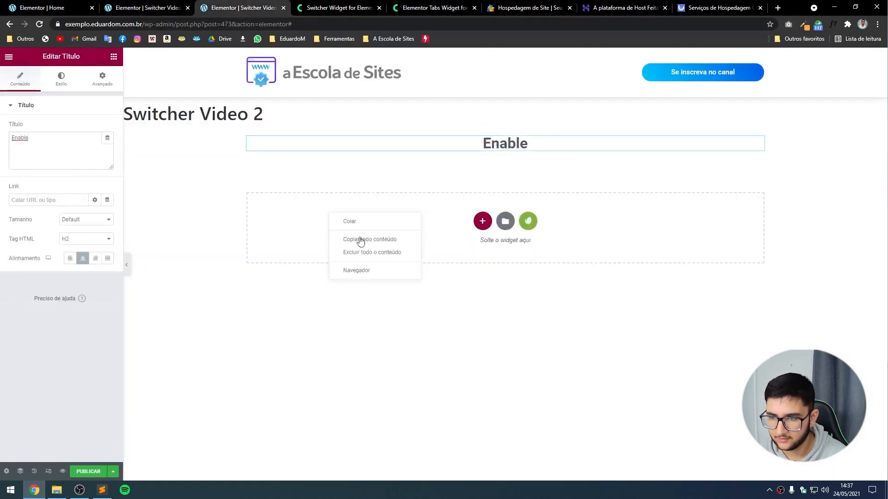
left_click(360, 225)
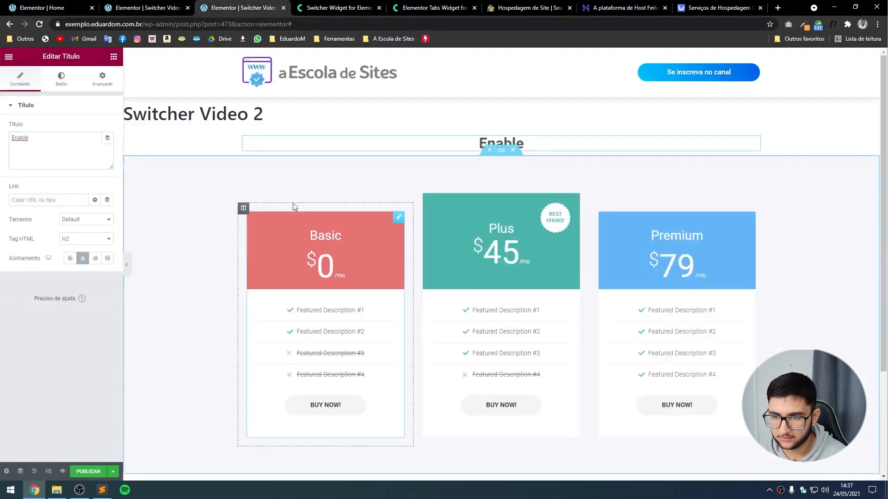
- Set the Plus price to 20 and the Premium price to 30 in Switcher Video 2, and publish the template
left_click(495, 260)
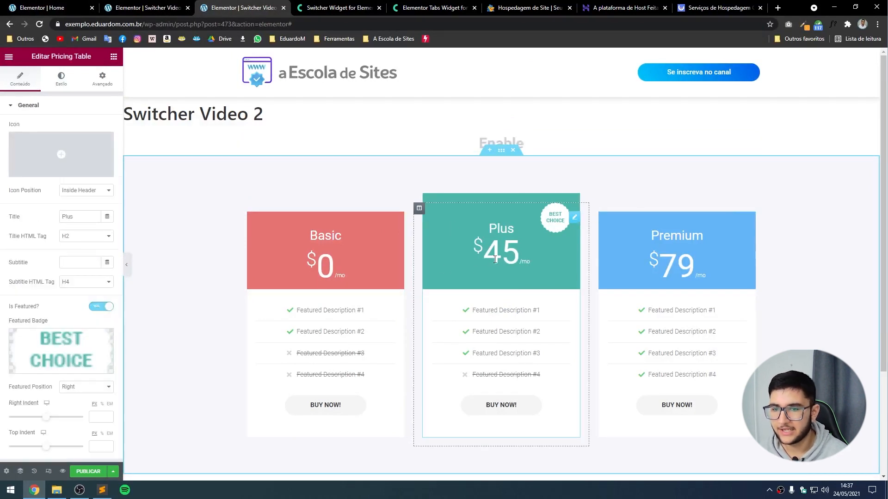
scroll(58, 275, "down", 4)
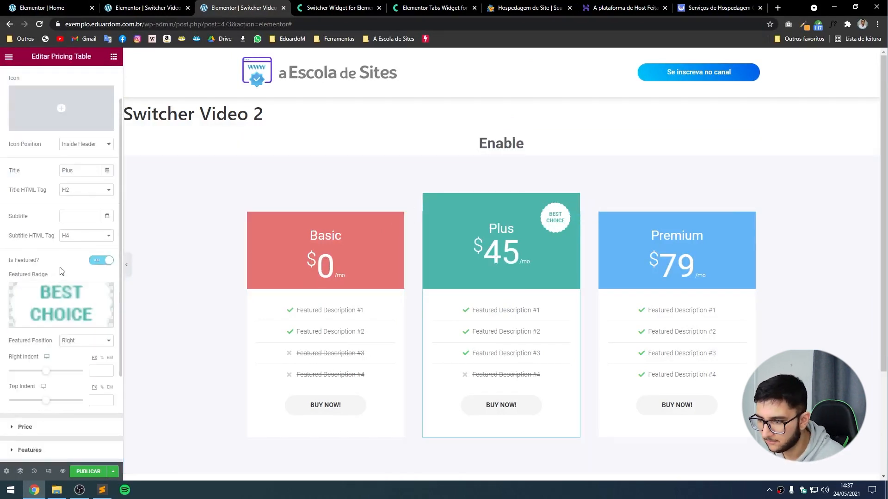
left_click(44, 309)
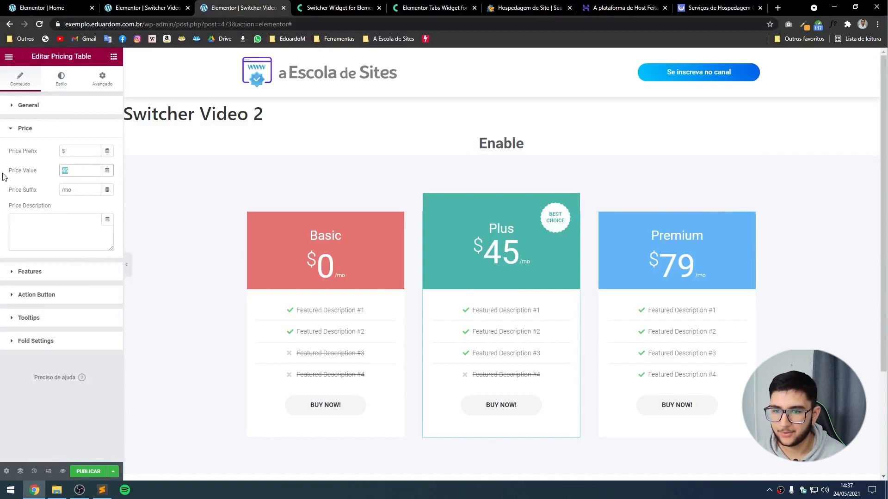
type("20")
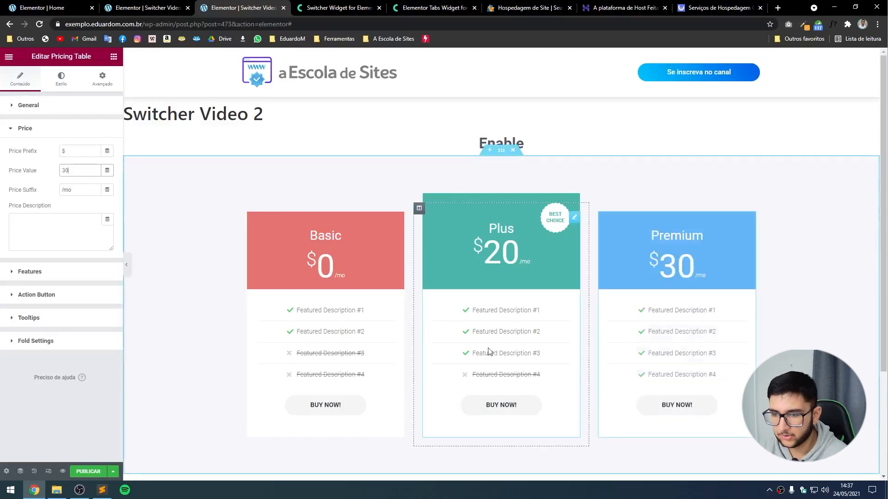
left_click(94, 474)
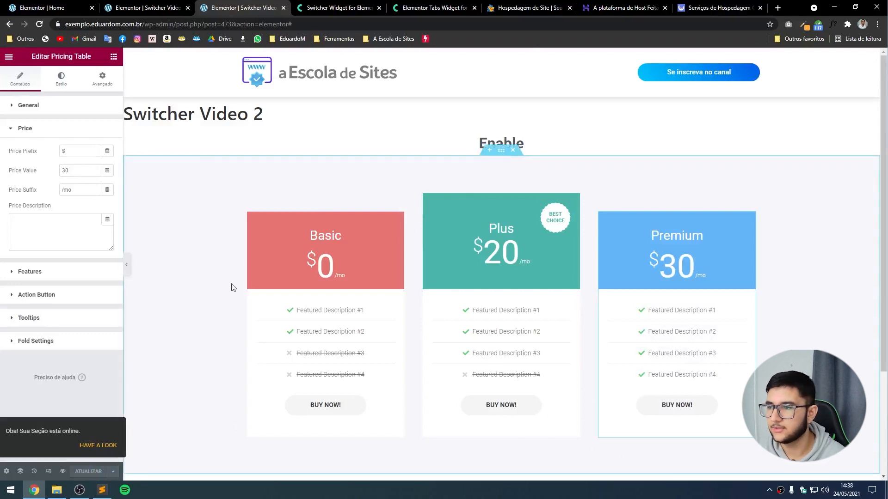
- Return to the home page's editor and reload it to refresh the purple switcher's template content
left_click(138, 6)
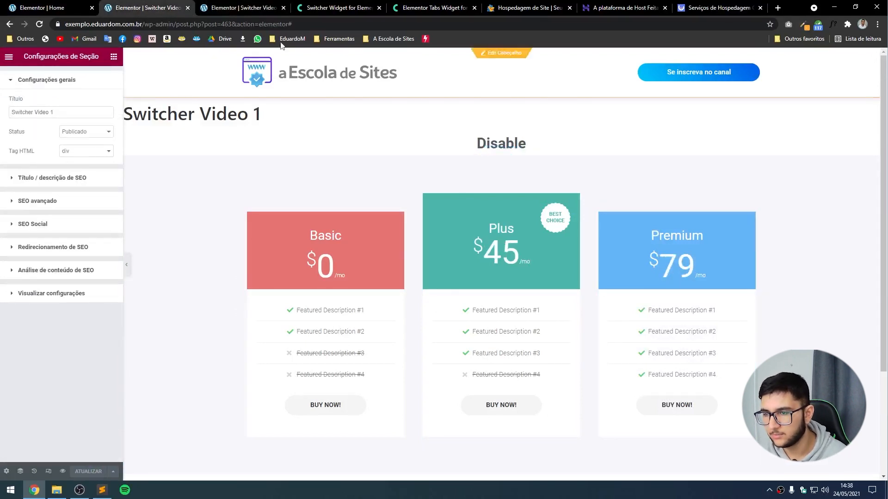
left_click(46, 8)
scroll(430, 312, "up", 1)
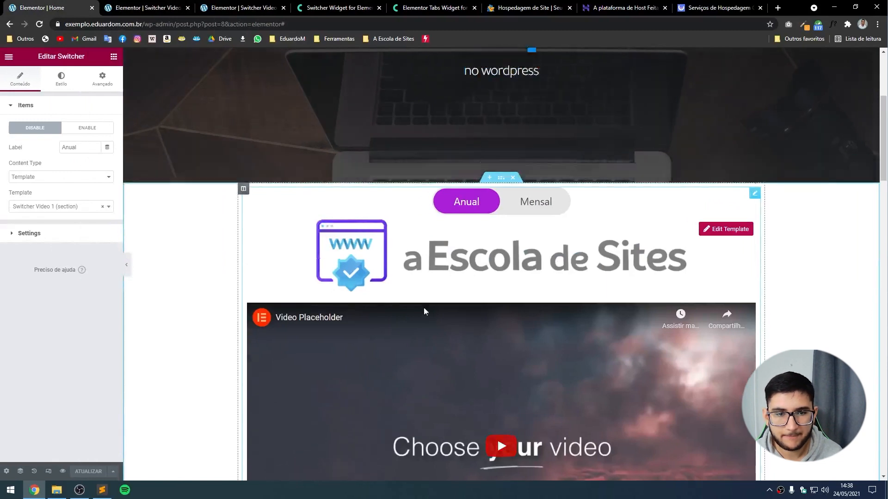
scroll(379, 296, "down", 1)
key("F5")
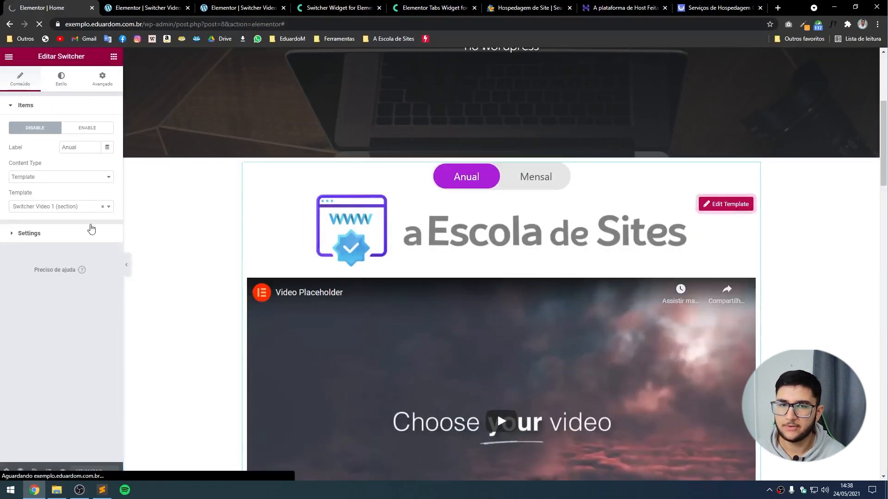
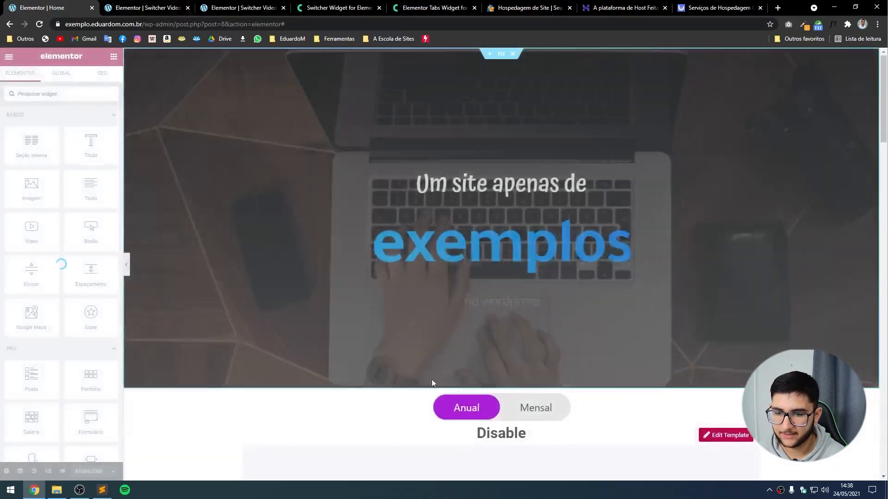
scroll(456, 381, "down", 4)
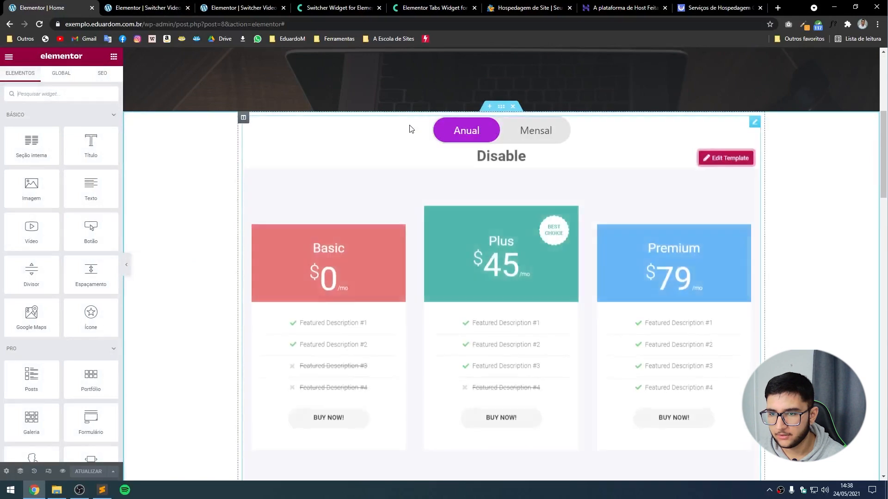
- Assign the Switcher Video 2 (section) template to the purple switcher's Mensal item
left_click(409, 129)
left_click(548, 132)
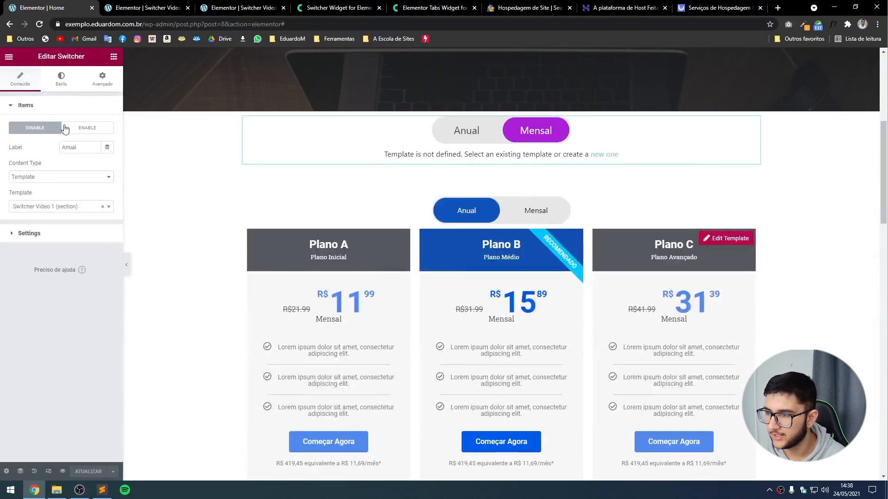
left_click(94, 133)
left_click(49, 206)
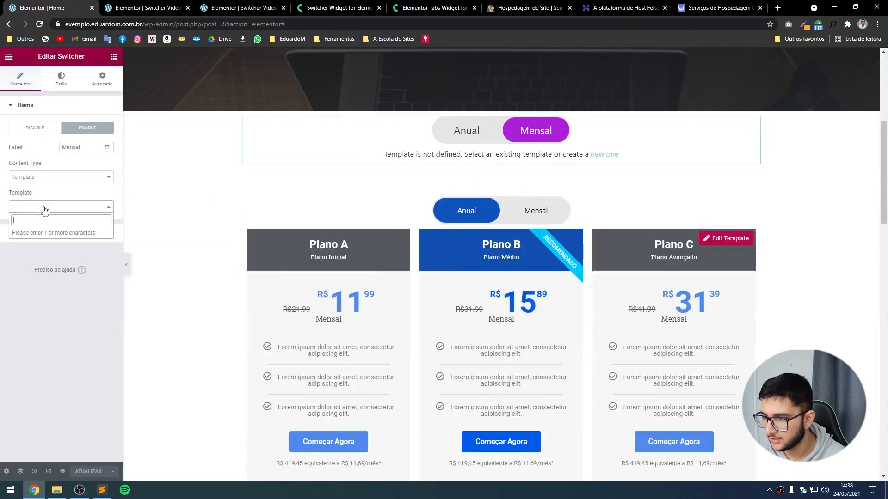
type("2")
left_click(52, 243)
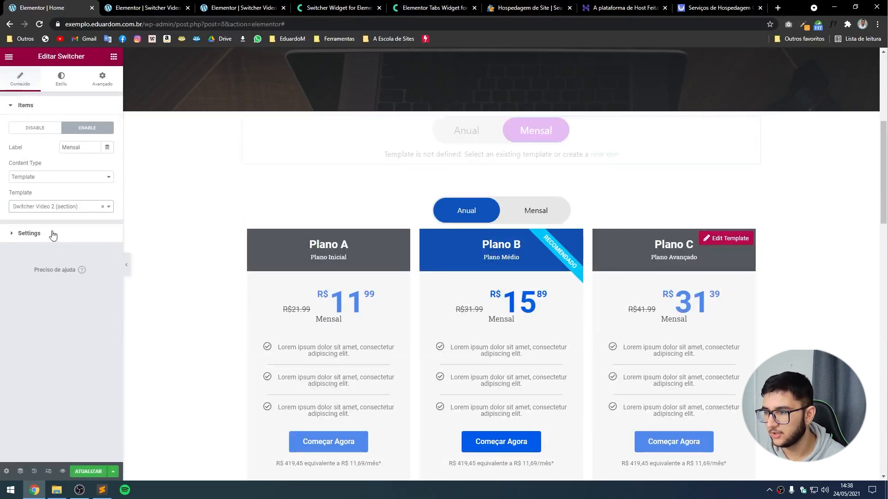
- Switch the purple switcher back to Anual, update the home page and open its preview
left_click(465, 137)
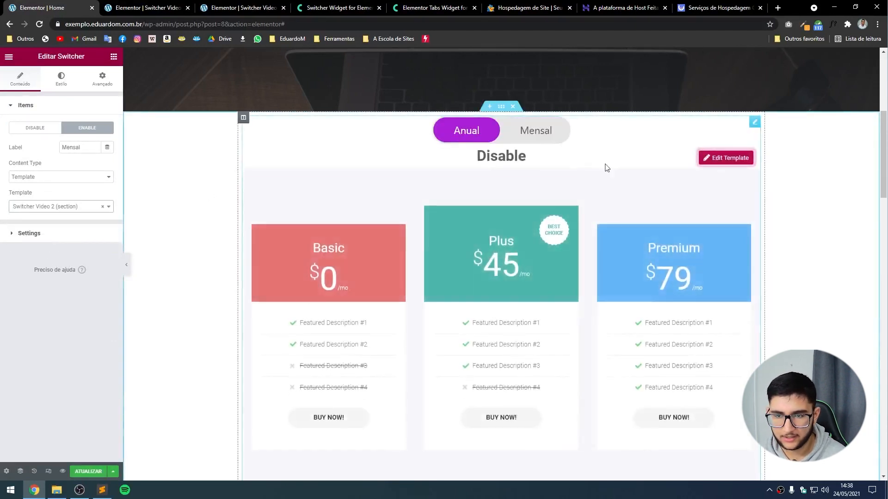
left_click(97, 472)
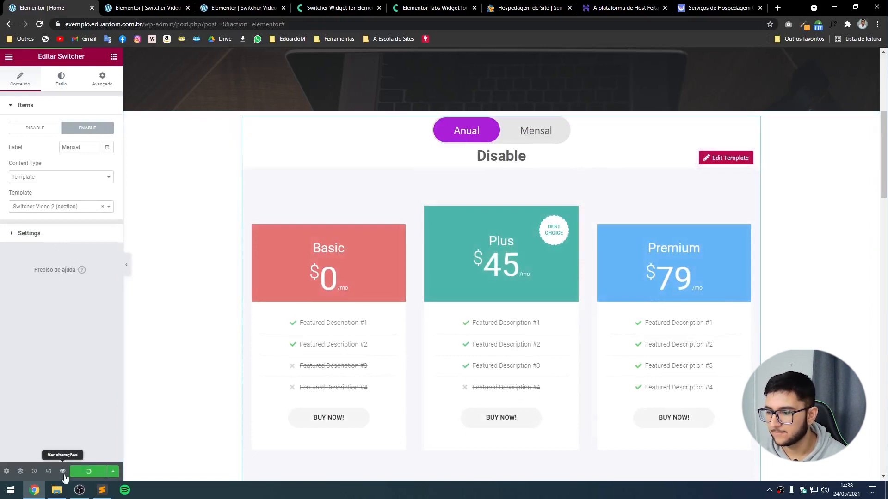
left_click(63, 473)
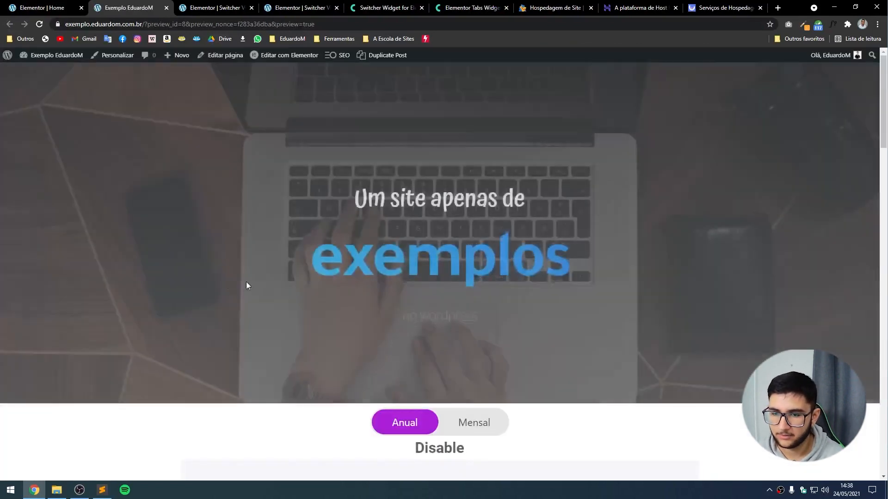
- Compare the Mensal and Anual pricing tables of the purple switcher in the page preview
scroll(198, 289, "down", 5)
scroll(204, 294, "down", 2)
scroll(231, 289, "up", 1)
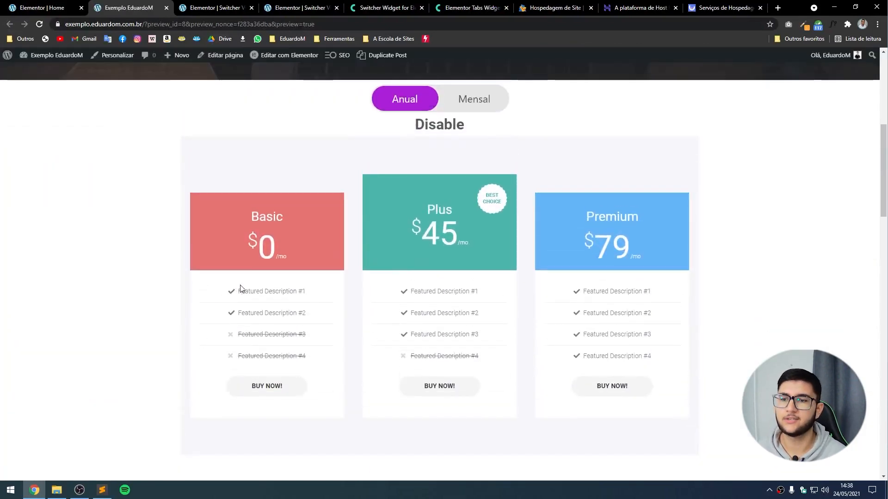
left_click(486, 104)
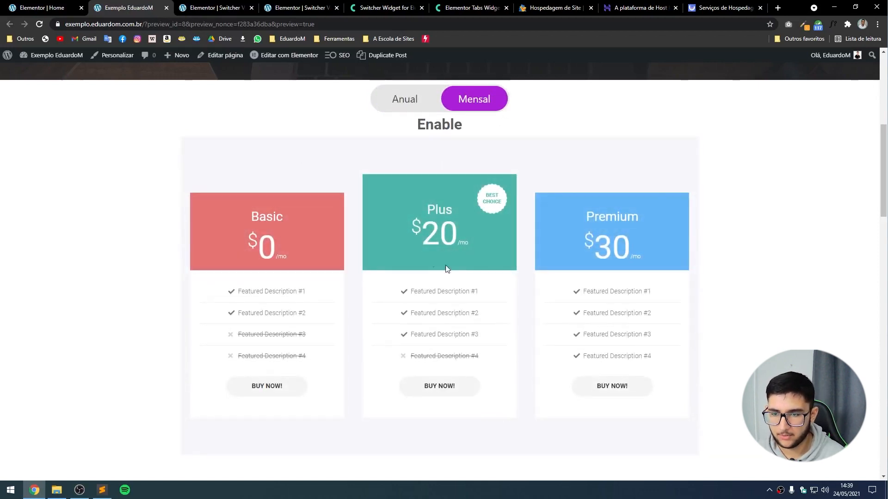
left_click(401, 103)
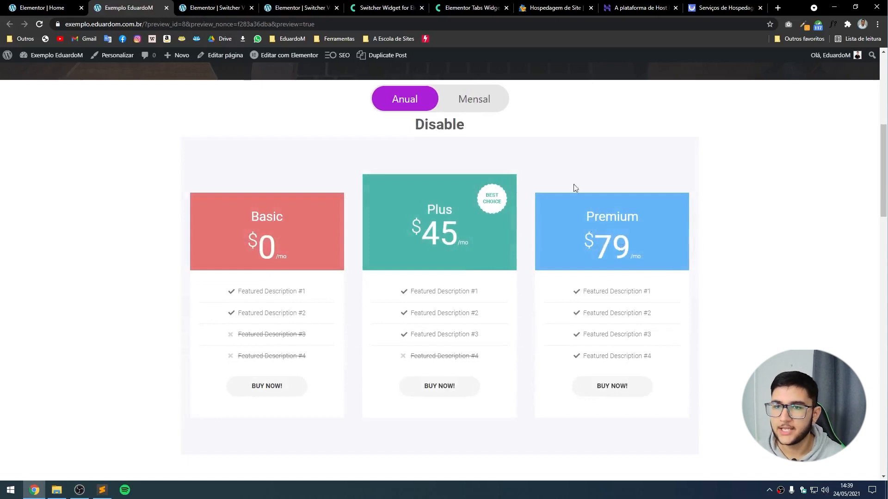
- Examine Hostinger's plan switcher by showing its Hospedagem WordPress plans
left_click(553, 7)
left_click(639, 7)
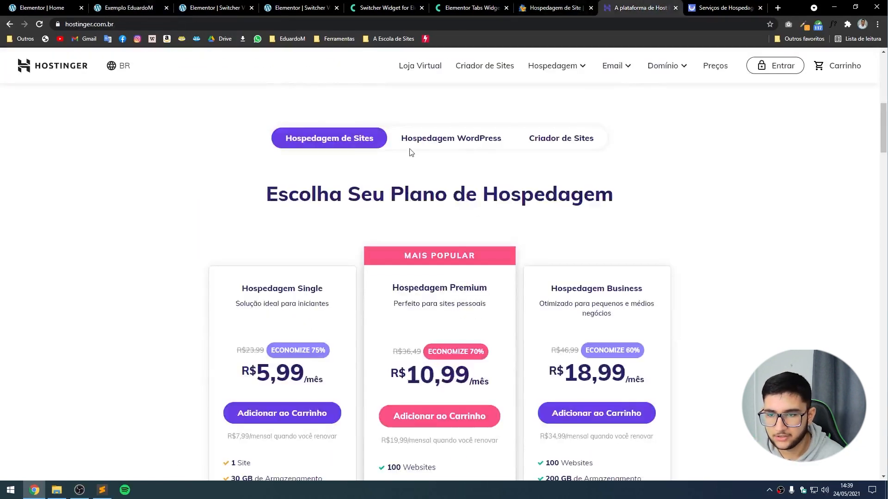
scroll(438, 176, "down", 1)
left_click(415, 98)
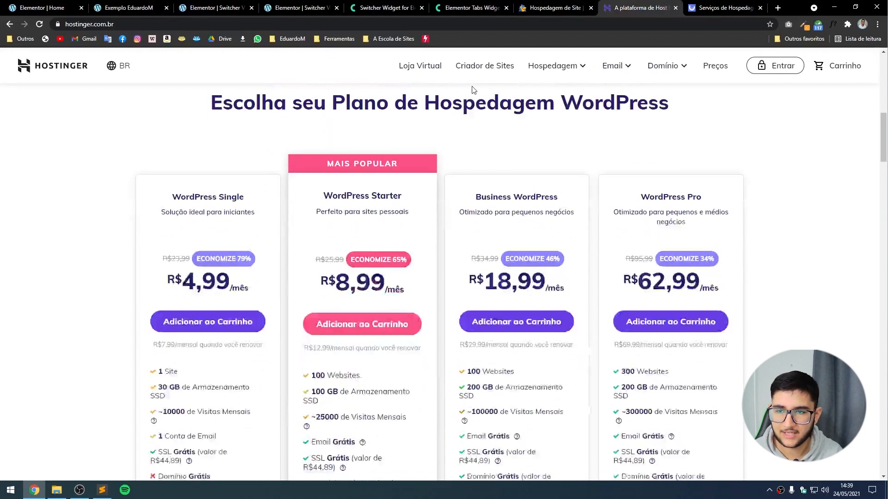
scroll(559, 181, "up", 1)
- Compare the Switcher Video 1 and Switcher Video 2 templates with the switcher in the page preview
left_click(271, 5)
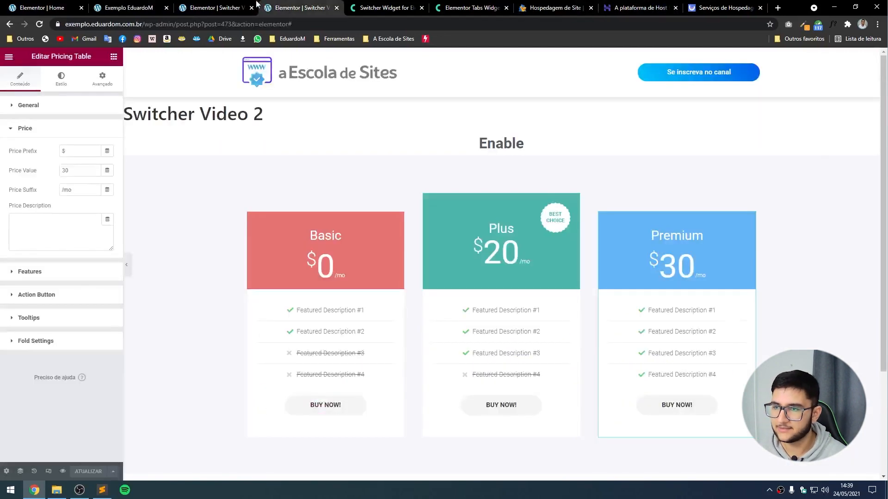
left_click(225, 4)
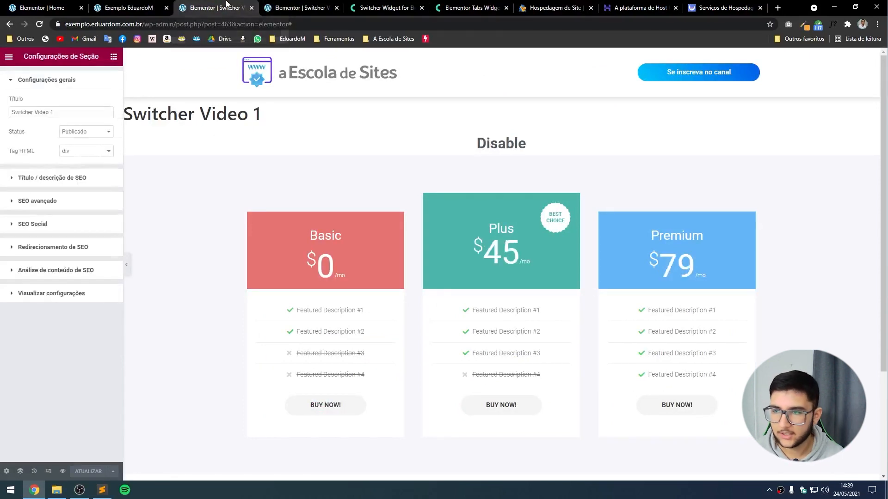
left_click(291, 6)
left_click(205, 4)
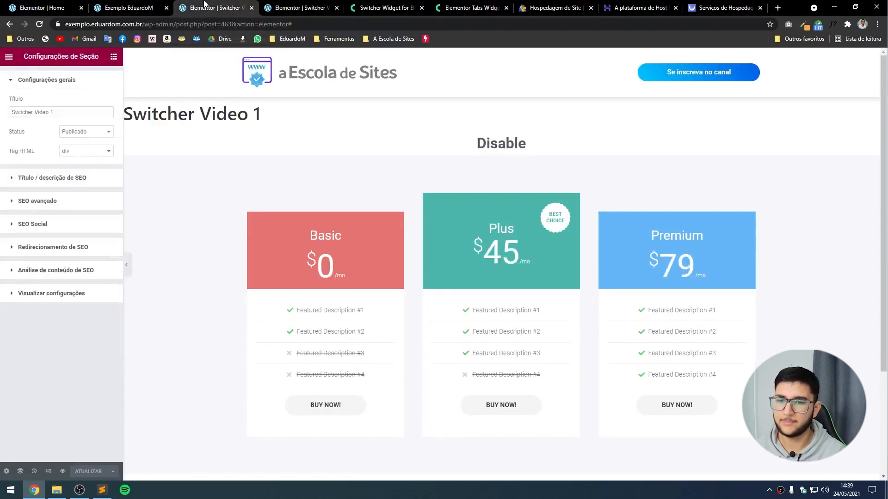
left_click(226, 85)
left_click(121, 6)
scroll(316, 219, "up", 1)
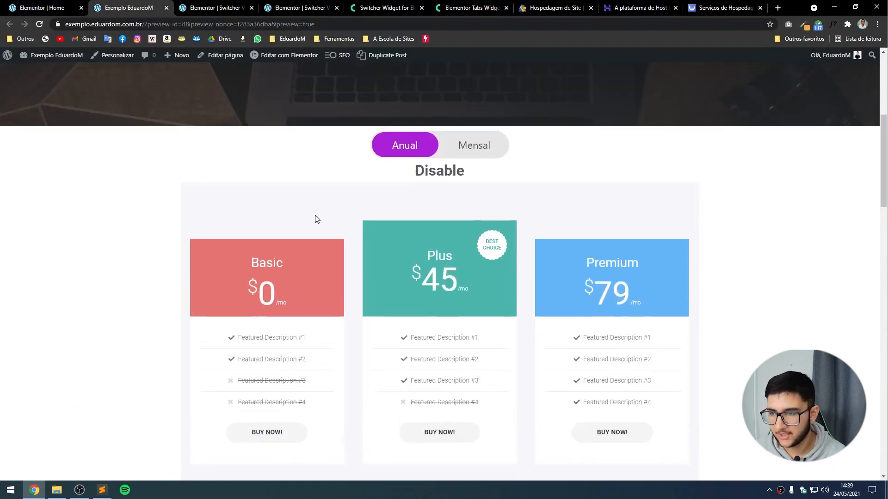
scroll(308, 226, "down", 1)
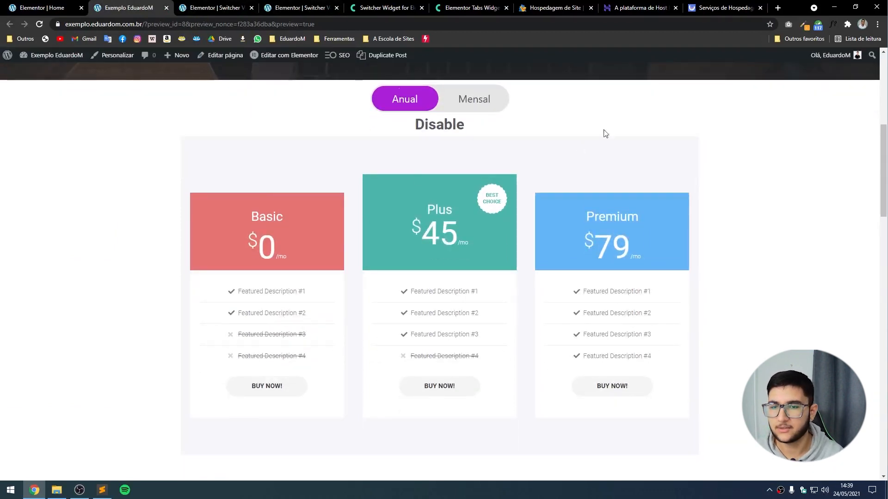
- Remove the background from the pricing-table section in Switcher Video 1 and update the template
left_click(217, 7)
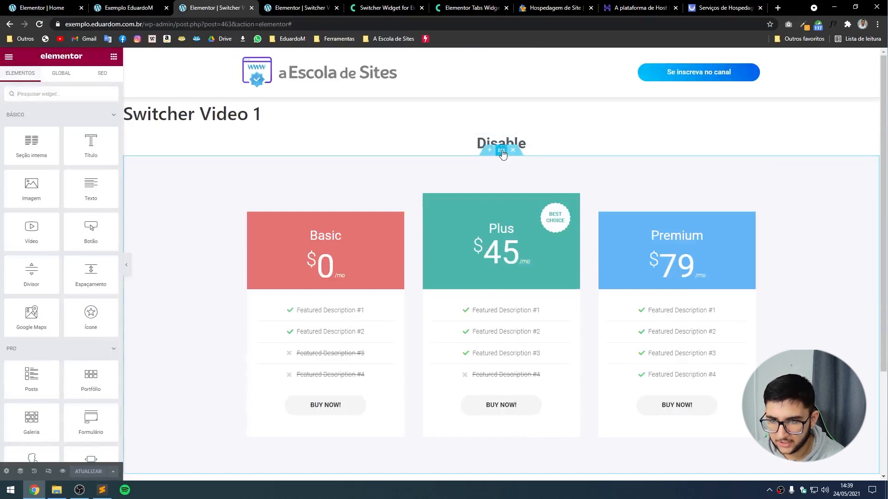
left_click(502, 151)
left_click(72, 83)
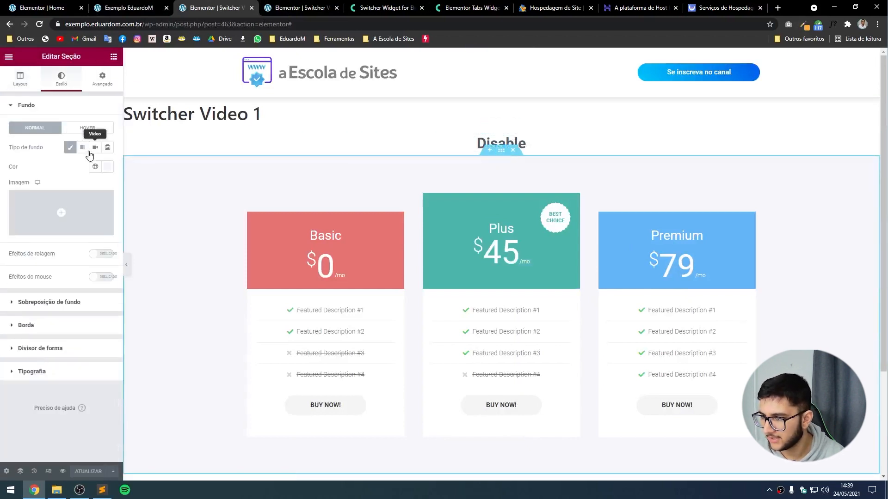
left_click(70, 147)
left_click(99, 471)
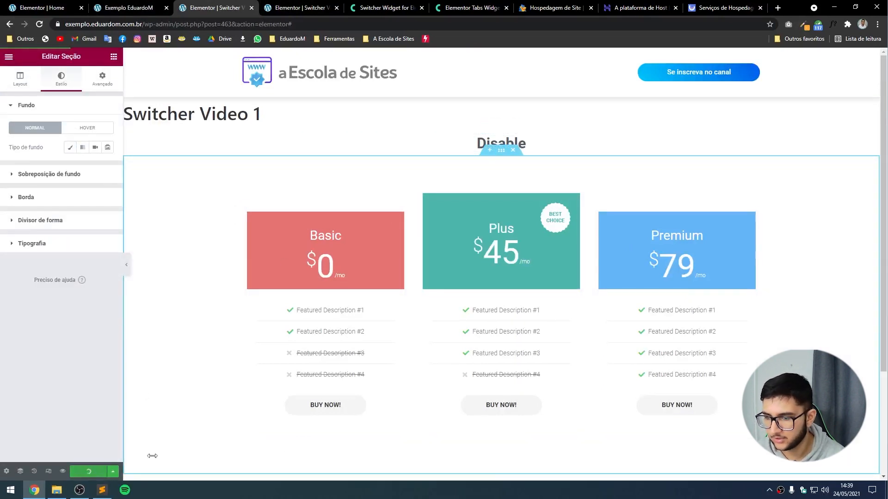
- Change the Basic pricing table's background colour to a very light grey in Switcher Video 1
left_click(388, 249)
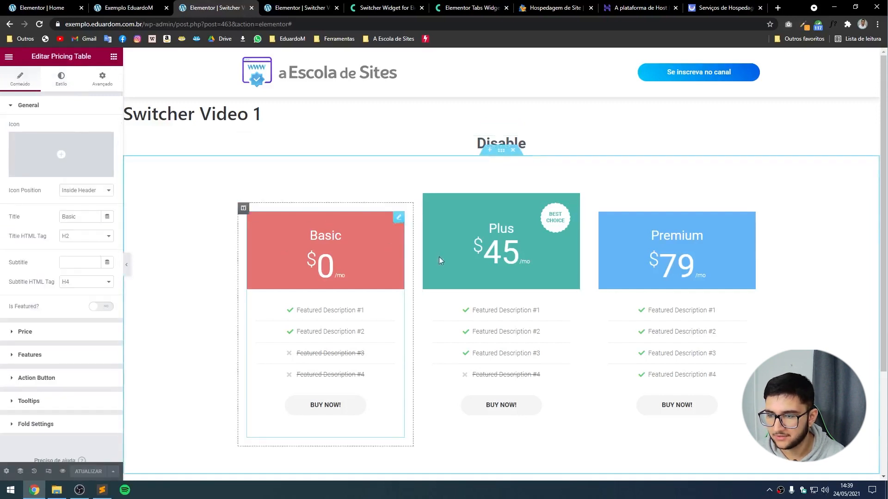
left_click(56, 88)
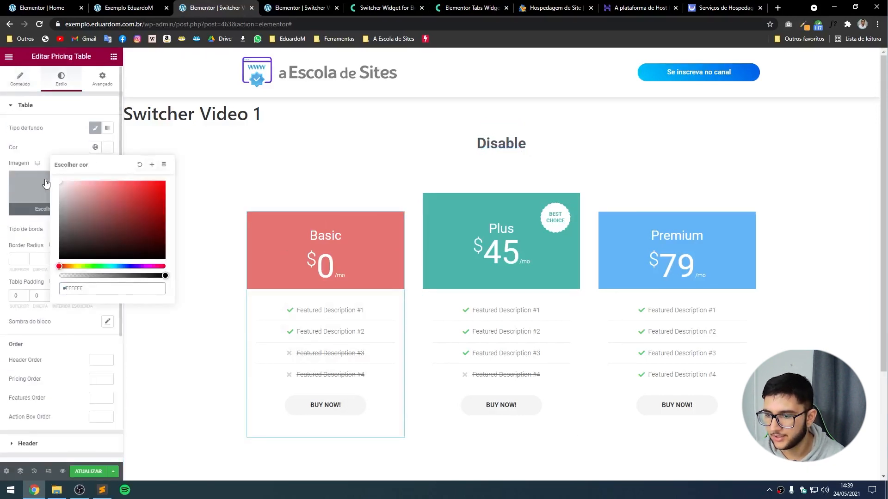
left_click_drag(63, 186, 60, 186)
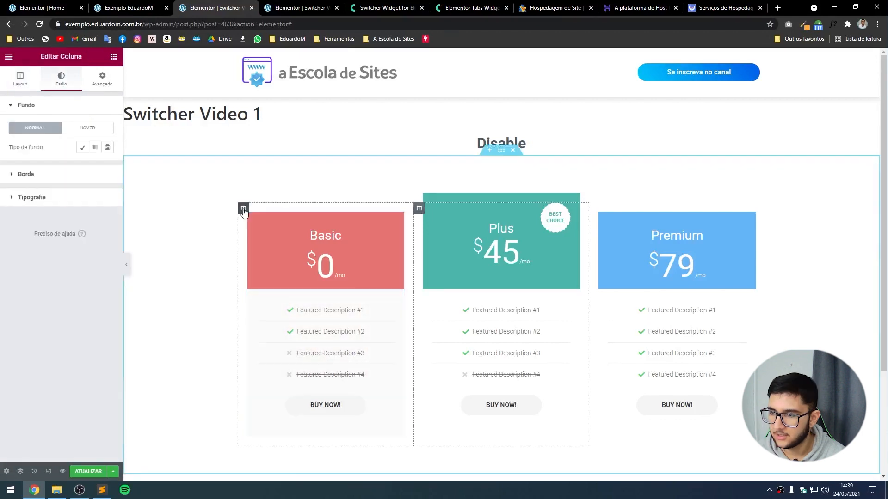
- Set the background colour of the remaining pricing tables in Switcher Video 1 and Switcher Video 2 to #F3F3F36E, beginning with Plus
left_click(243, 209)
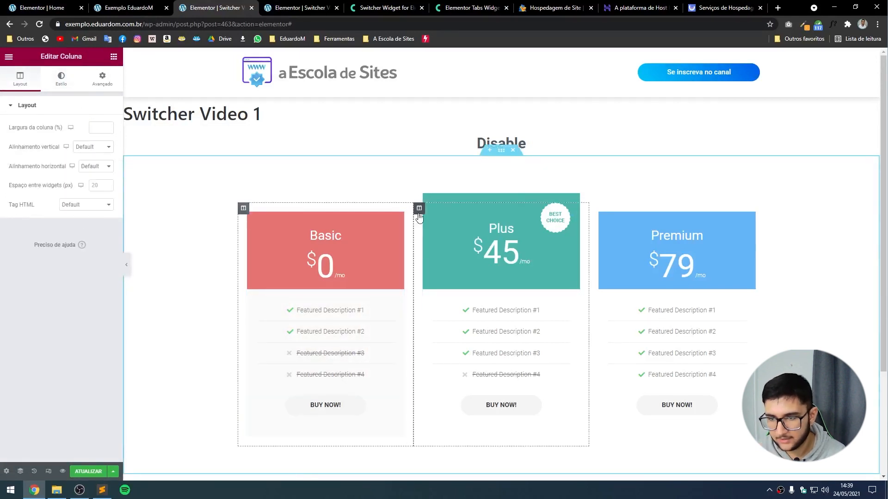
left_click(419, 208)
left_click(61, 79)
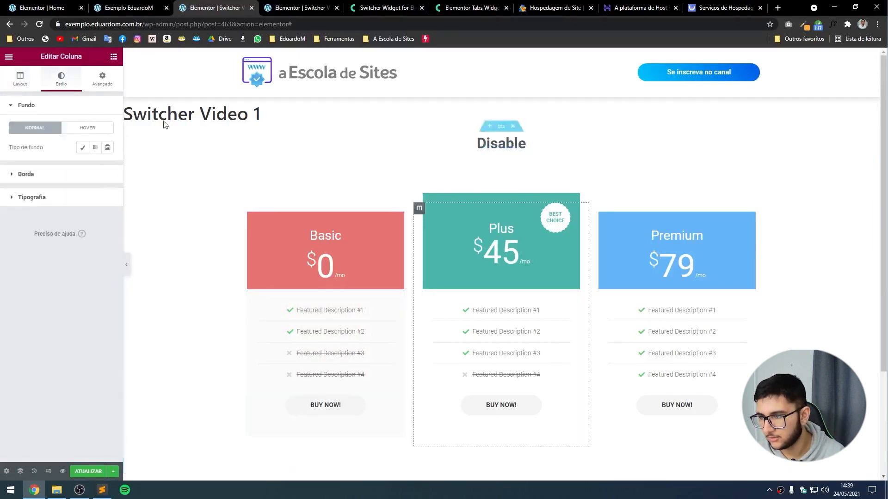
left_click(470, 245)
left_click(61, 79)
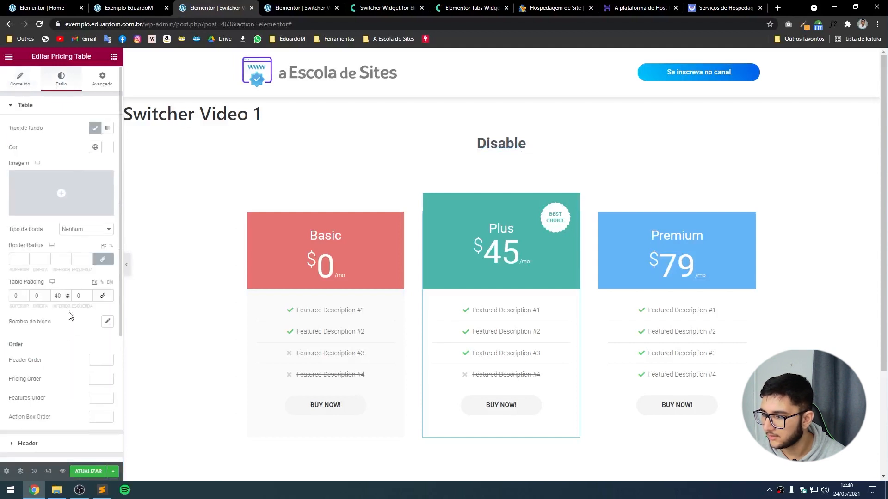
scroll(78, 190, "down", 3)
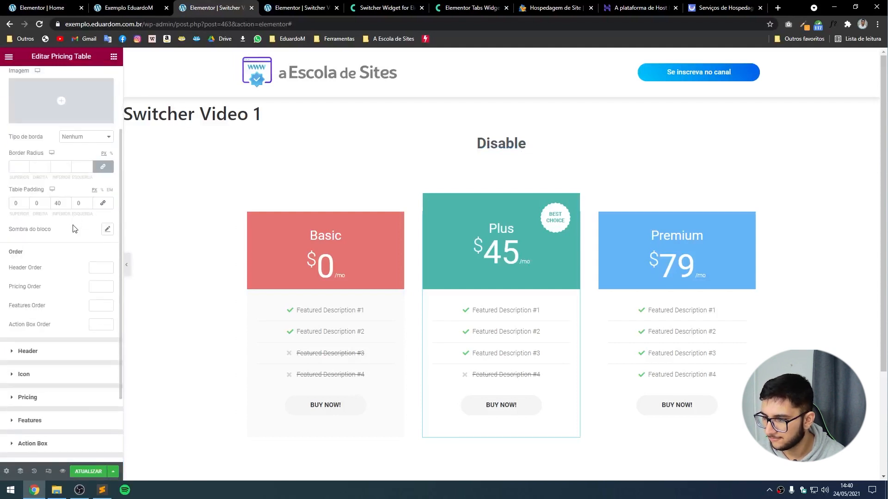
scroll(74, 229, "up", 3)
left_click(108, 149)
type("#F3F3F36E")
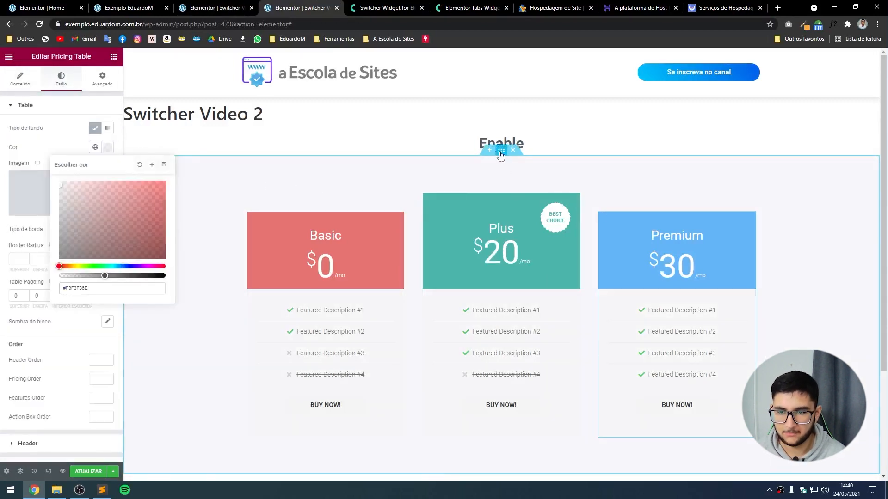
- Remove the classic background from the pricing-table section in Switcher Video 2 and update the template
left_click(500, 151)
left_click(65, 79)
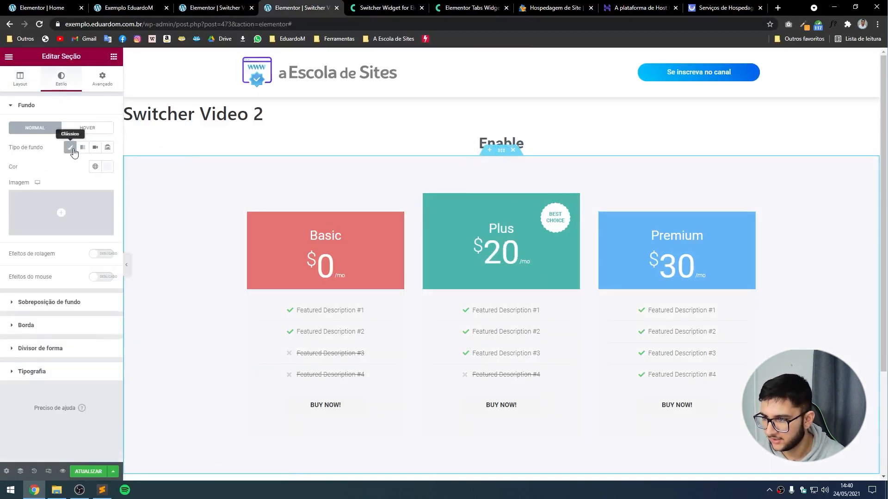
left_click(73, 151)
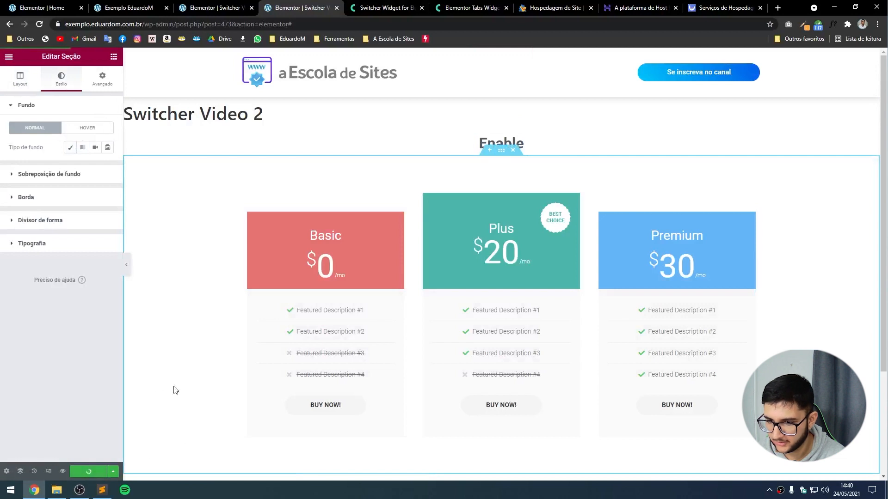
- Reload the page preview and compare the switcher's Anual and Mensal pricing tables
left_click(165, 3)
left_click(202, 3)
left_click(152, 3)
left_click(168, 22)
key("Return")
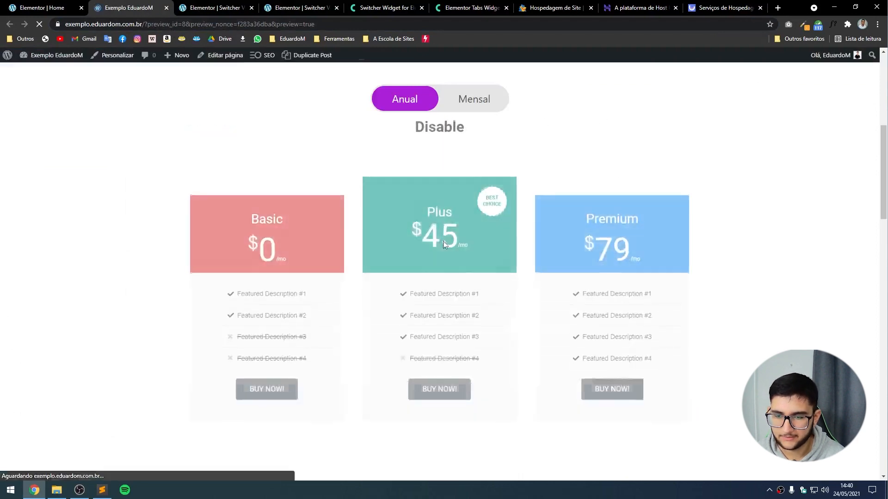
scroll(850, 230, "down", 1)
scroll(761, 213, "up", 1)
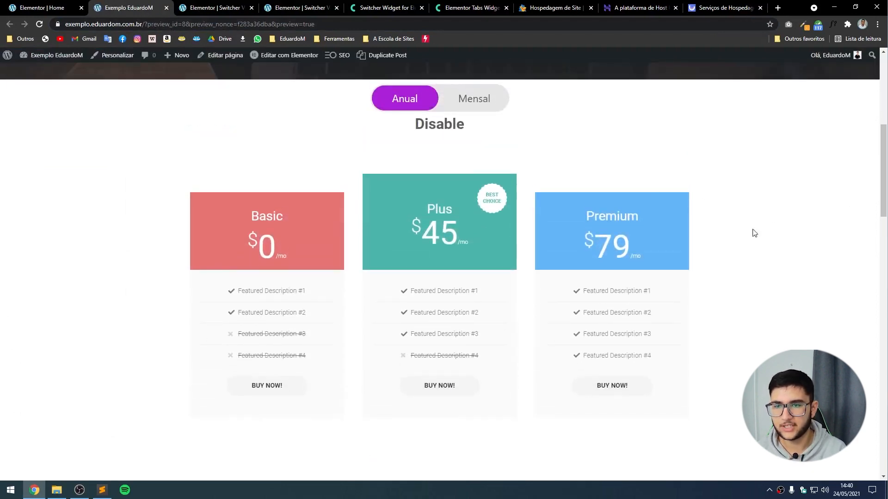
left_click(477, 99)
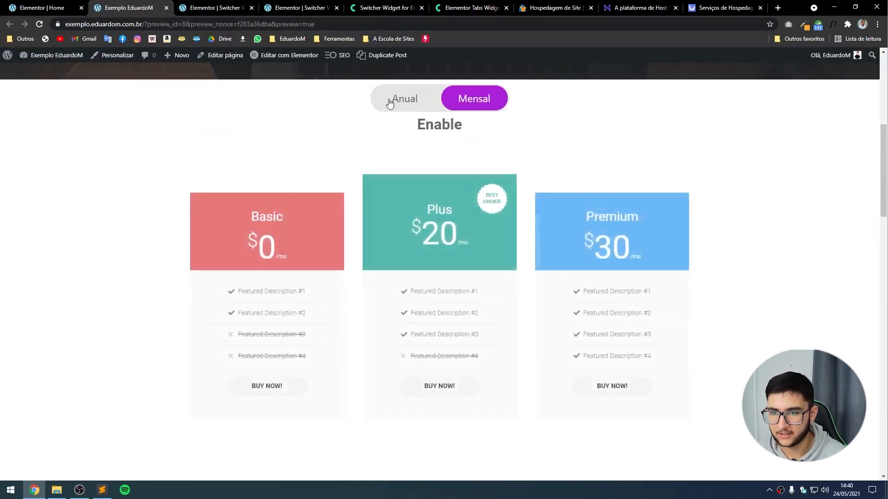
left_click(390, 99)
- Delete the Disable heading section from Switcher Video 1 and the Enable one from Switcher Video 2, then update both templates
left_click(212, 8)
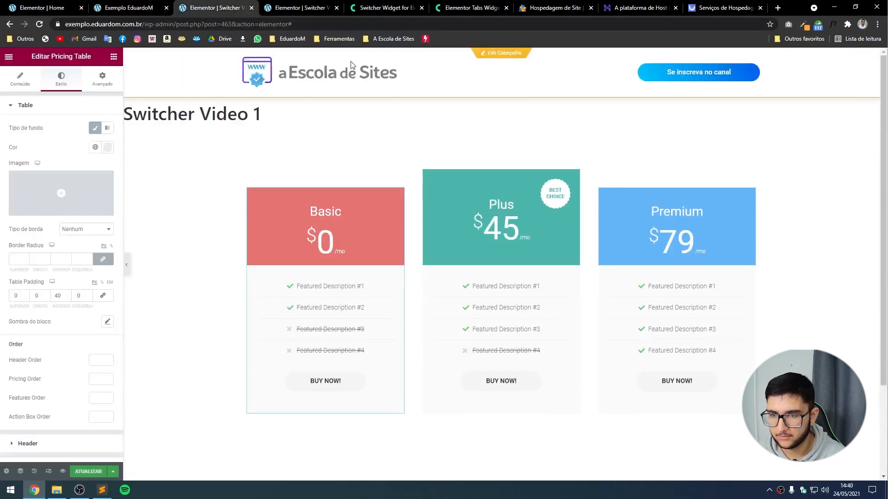
key("ctrl+Tab")
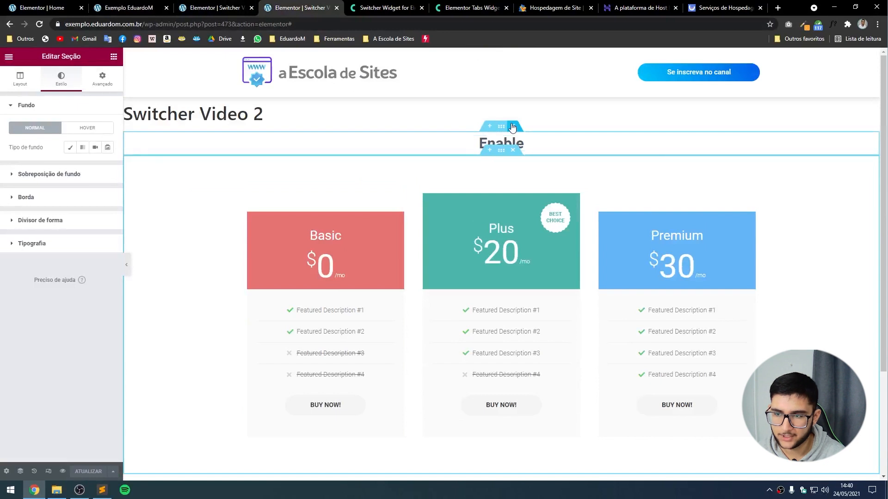
left_click(513, 127)
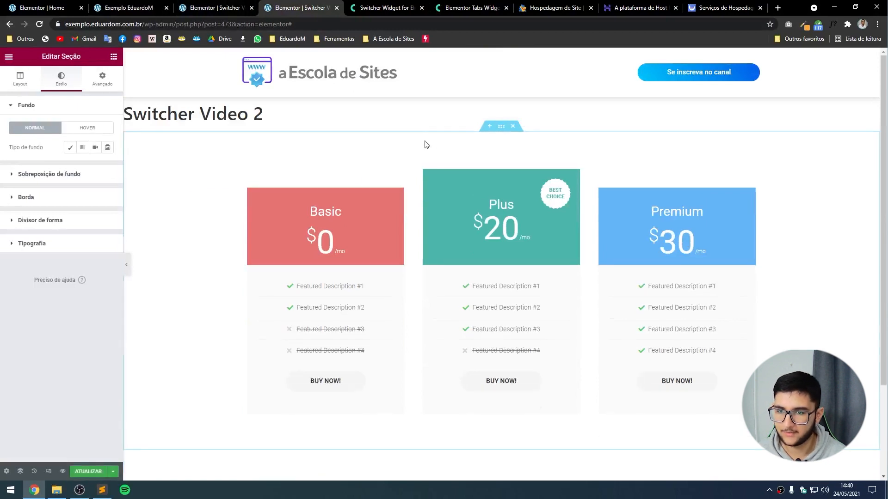
left_click(98, 472)
key("ctrl+shift+Tab")
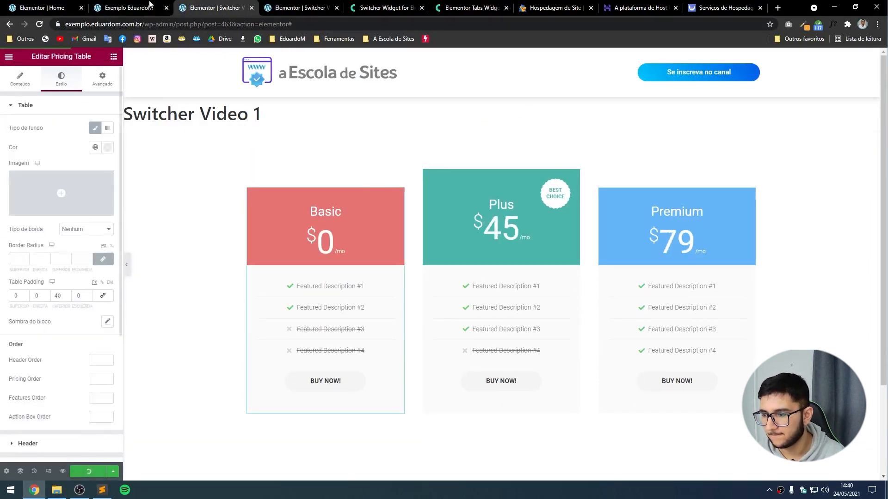
- Reload the page preview to check the spacing between the switcher and the Anual pricing tables
left_click(149, 4)
left_click(146, 23)
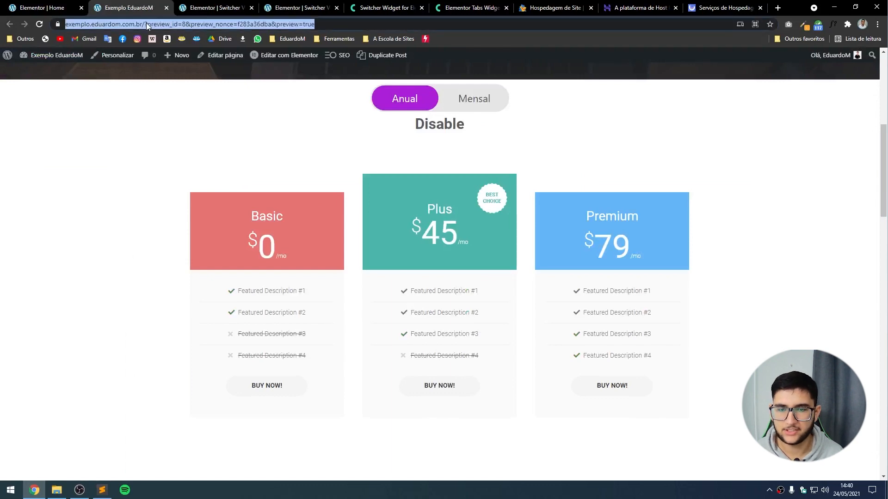
key("Return")
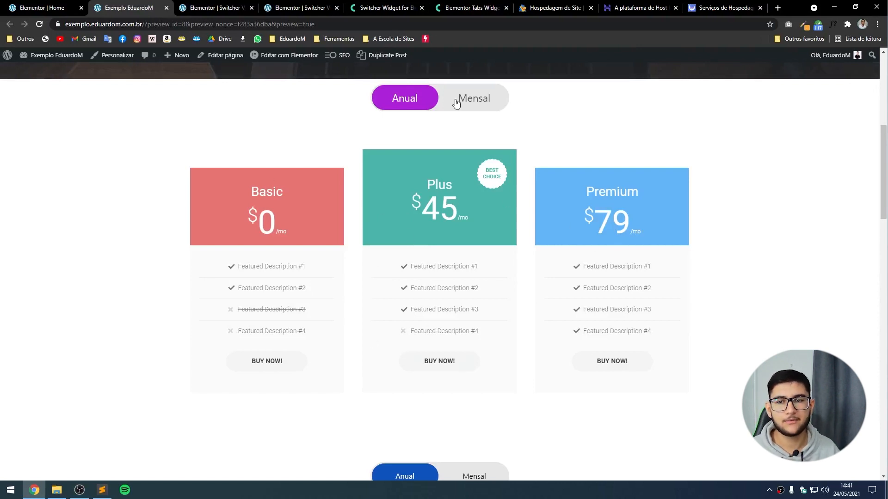
- Try a top padding of 0 on the Switcher Video 1 pricing-table section, update the template and check the page preview
left_click(217, 8)
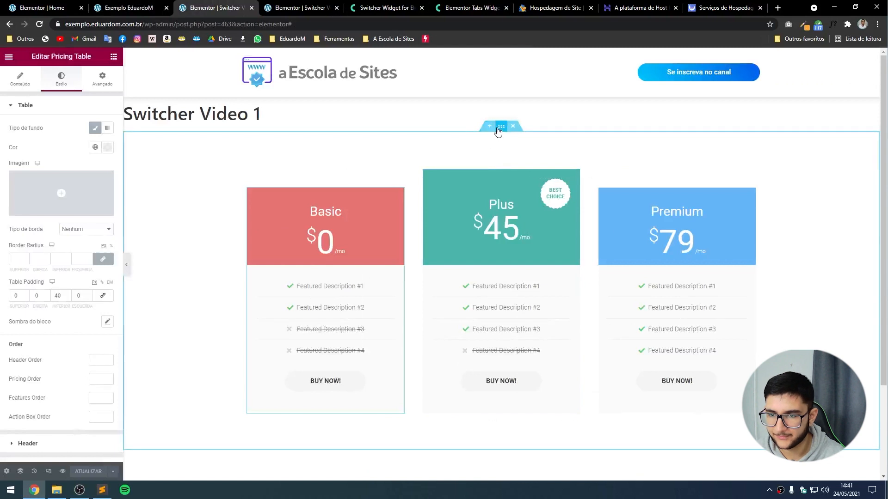
left_click(102, 78)
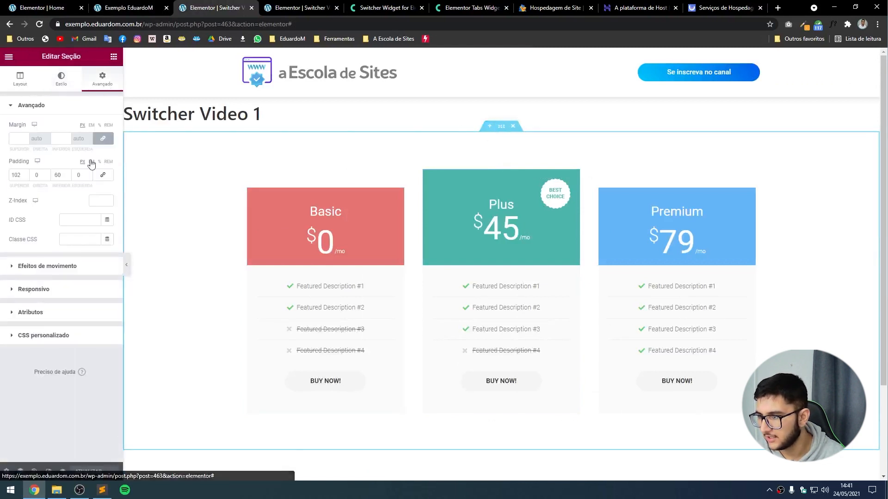
double_click(22, 176)
type("0")
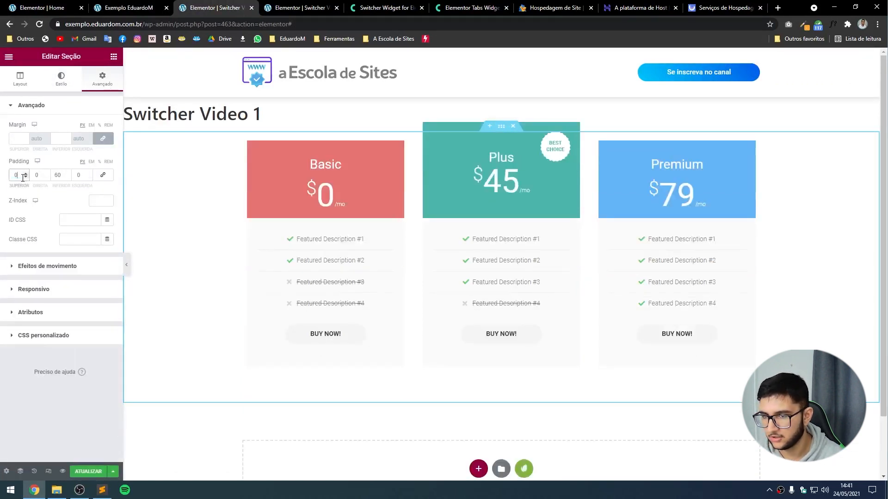
left_click(89, 471)
left_click(129, 8)
left_click(151, 22)
key("Return")
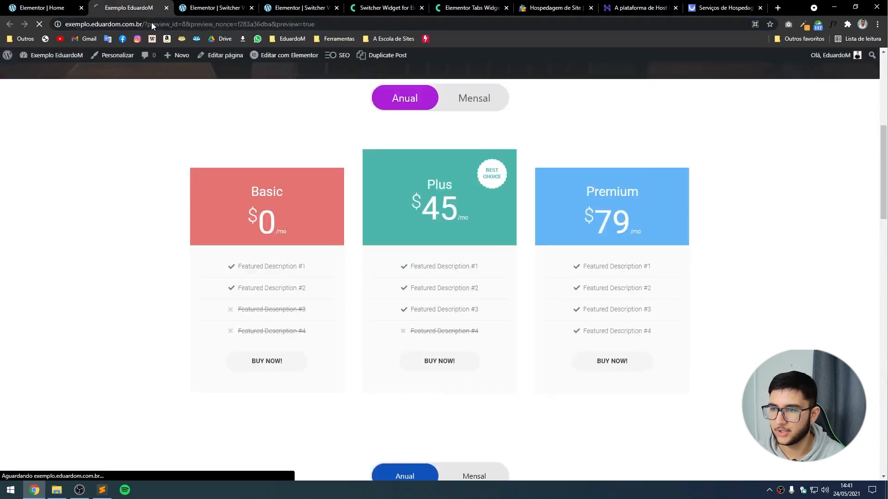
scroll(478, 286, "up", 1)
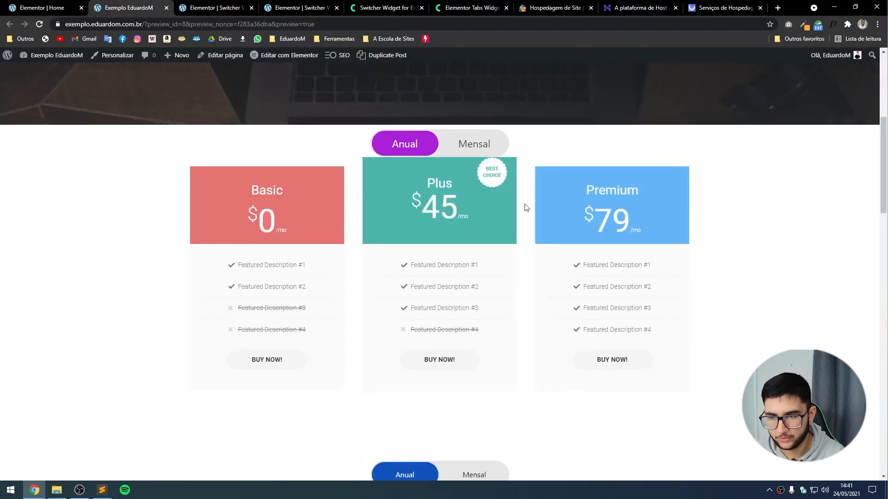
- Set the Switcher Video 1 section's top padding to 102 and its unlinked top margin to 50, and update the template
key("ctrl+Tab")
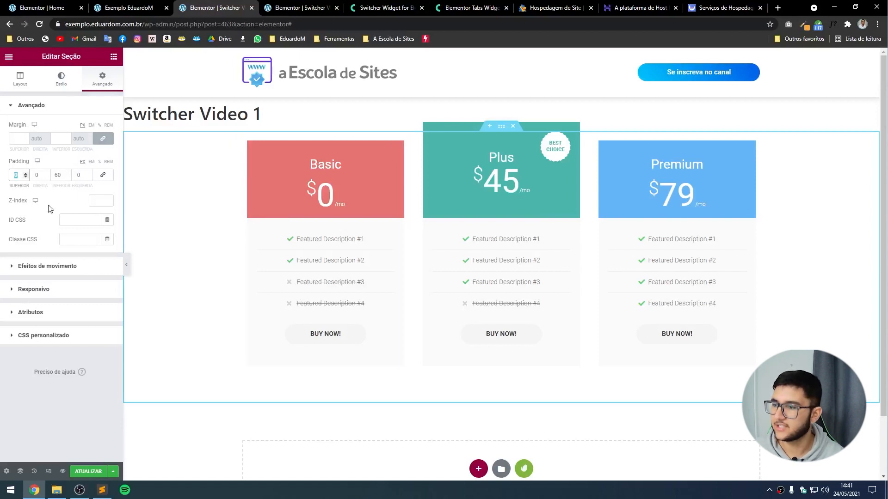
type("102")
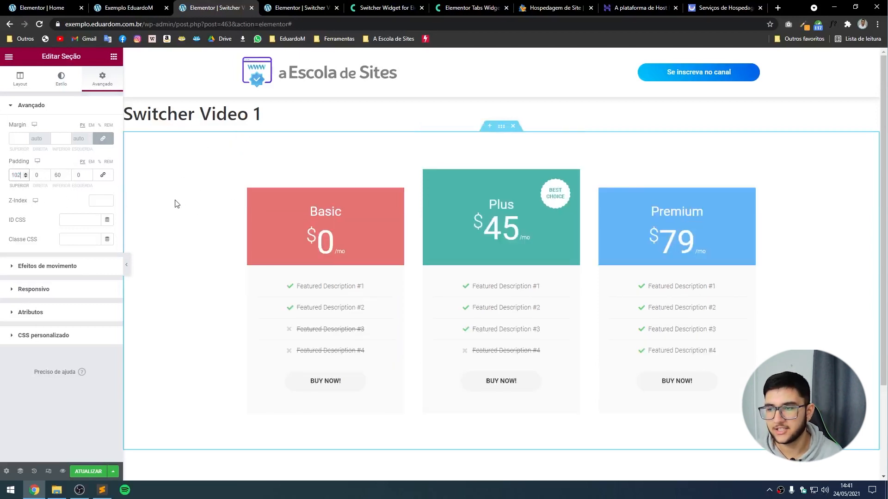
left_click(102, 138)
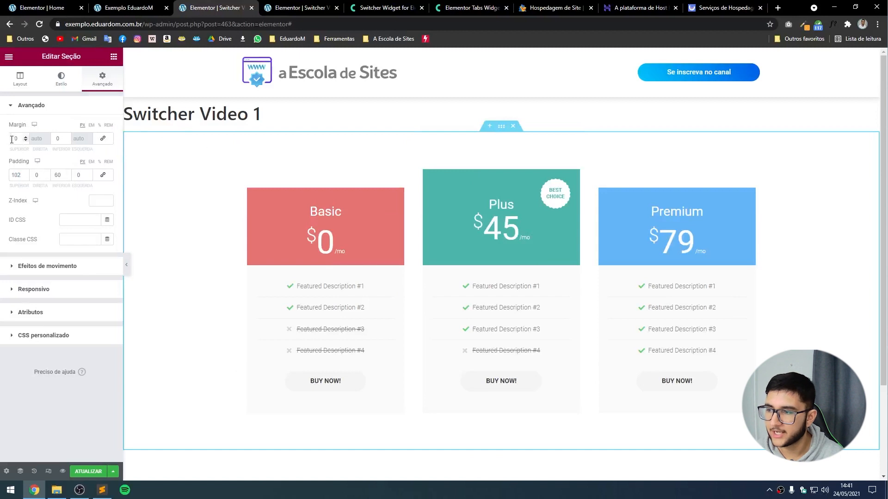
left_click(11, 139)
type("50")
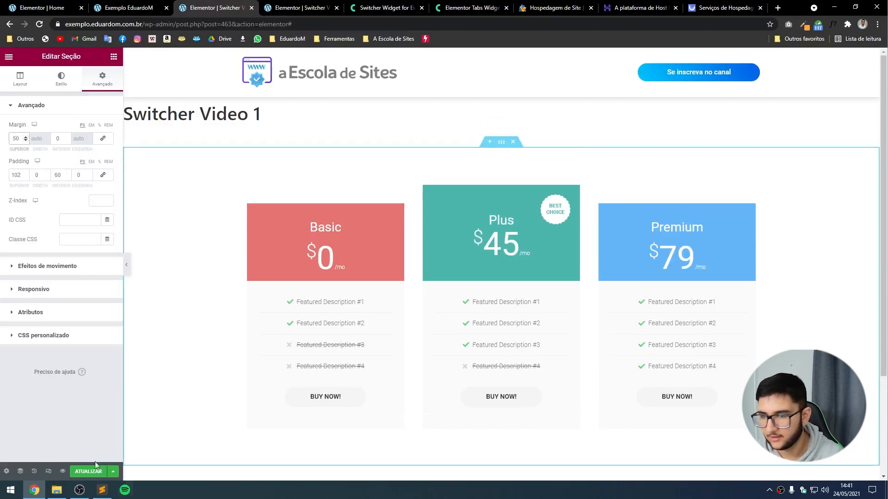
left_click(88, 471)
- Reload the page preview and switch between Anual and Mensal to compare the spacing above the tables
left_click(152, 8)
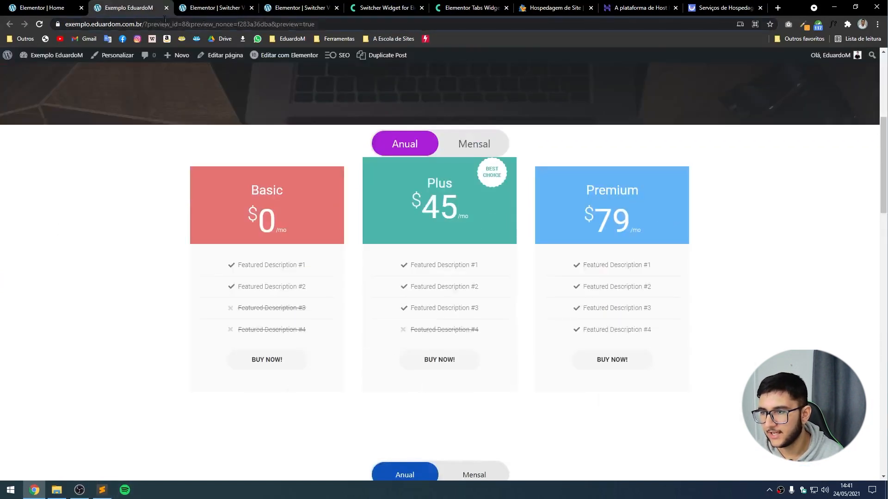
key("F5")
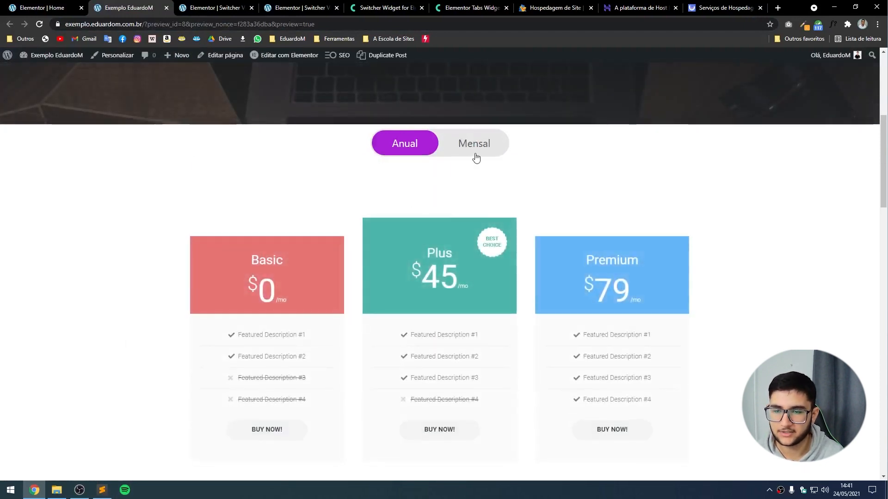
left_click(455, 143)
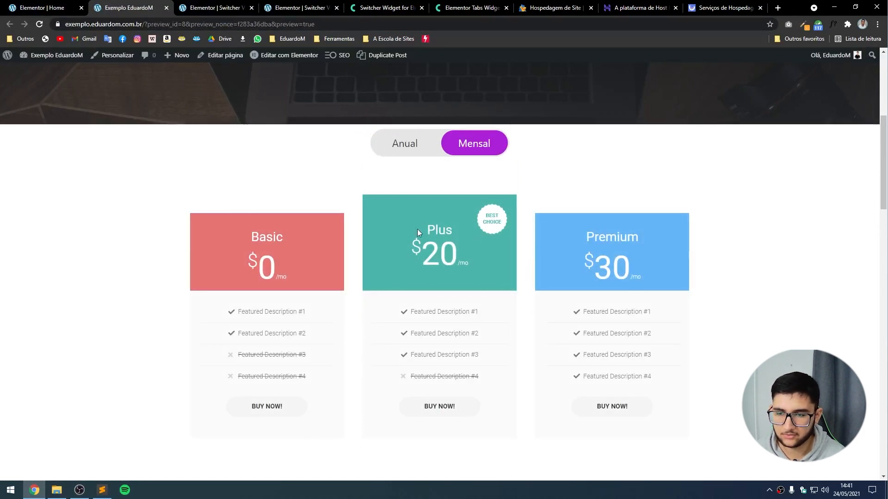
left_click(406, 152)
- Set the Switcher Video 1 section's top margin to 0, update the template and reload the page preview
left_click(202, 6)
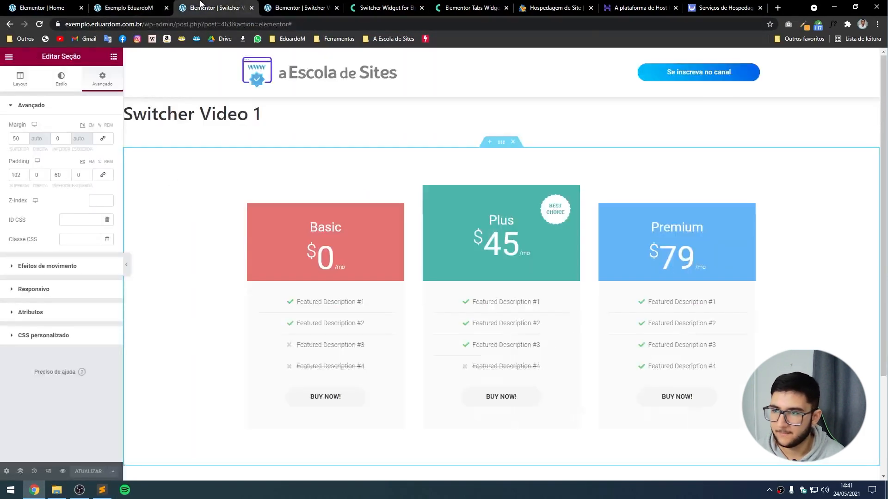
double_click(16, 138)
type("0")
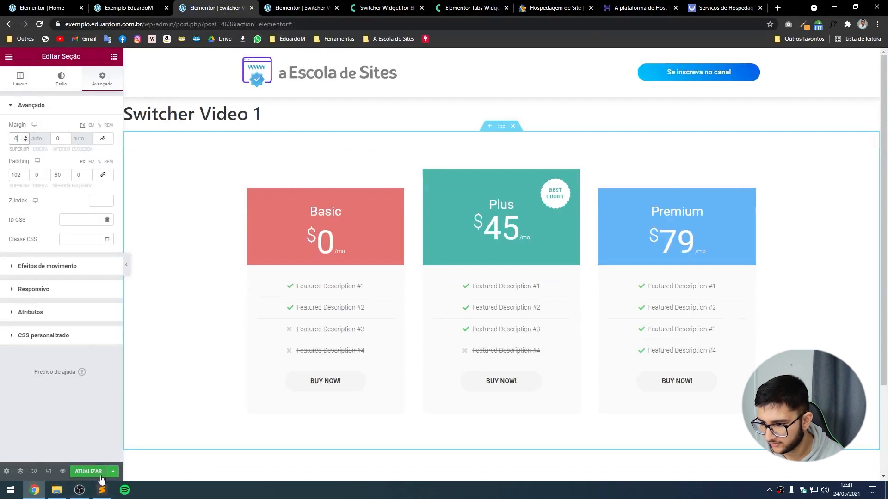
left_click(88, 471)
left_click(168, 5)
key("F5")
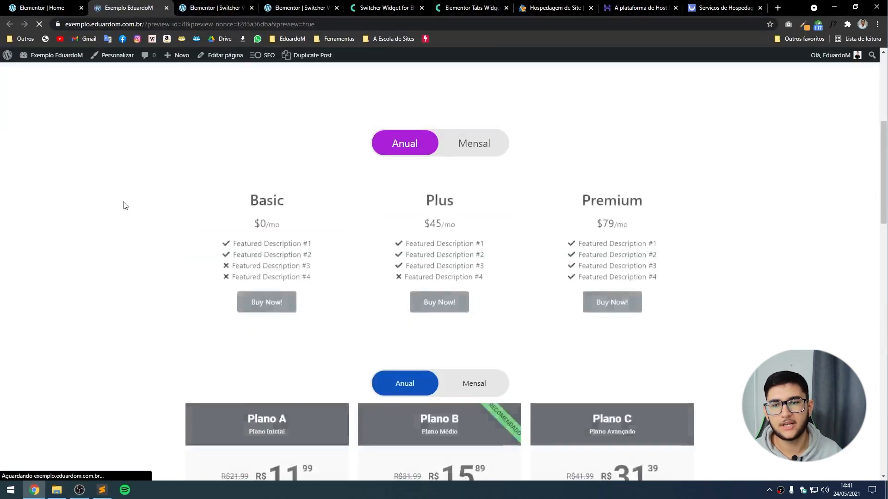
scroll(123, 204, "down", 1)
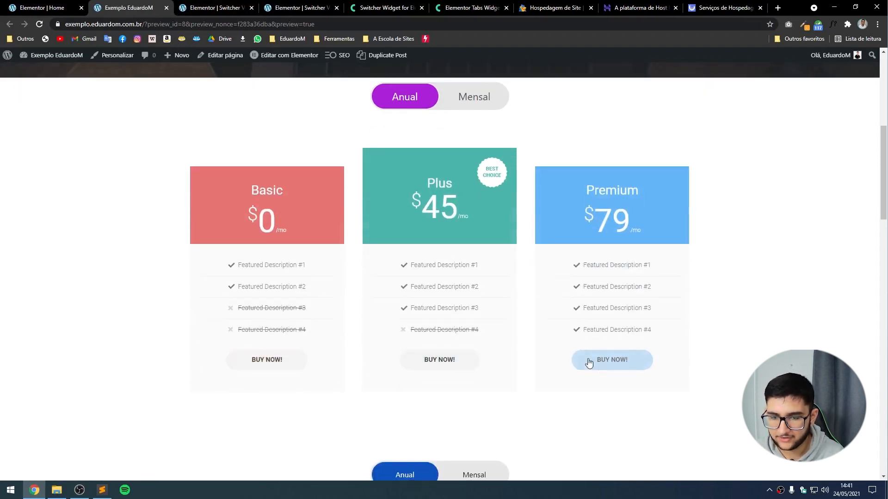
- Duplicate the Premium pricing-table column in Switcher Video 2
left_click(207, 5)
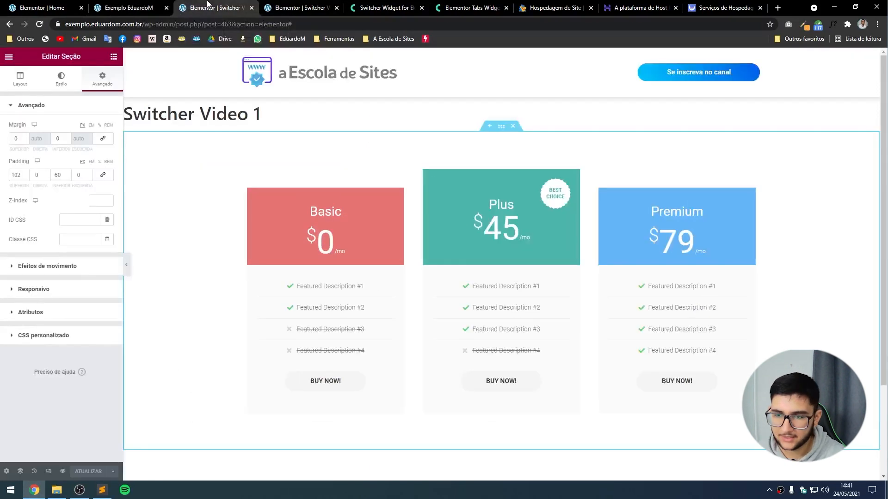
left_click(113, 57)
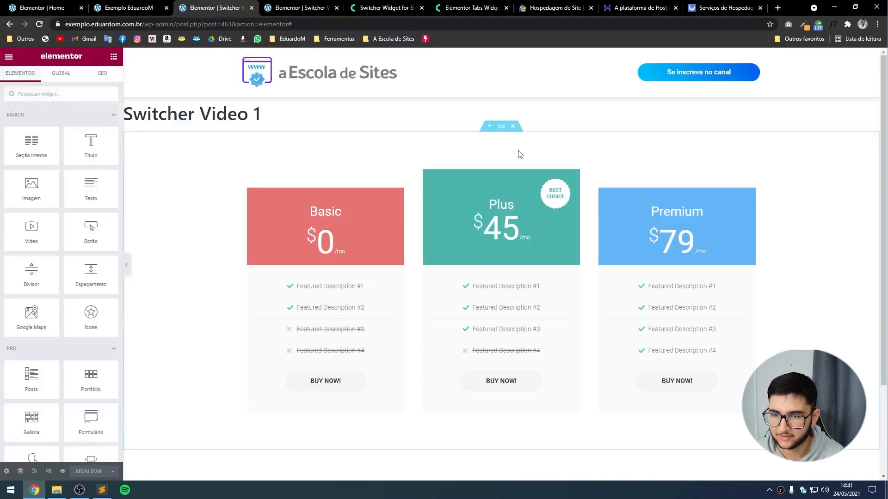
key("ctrl+Tab")
right_click(595, 184)
left_click(614, 202)
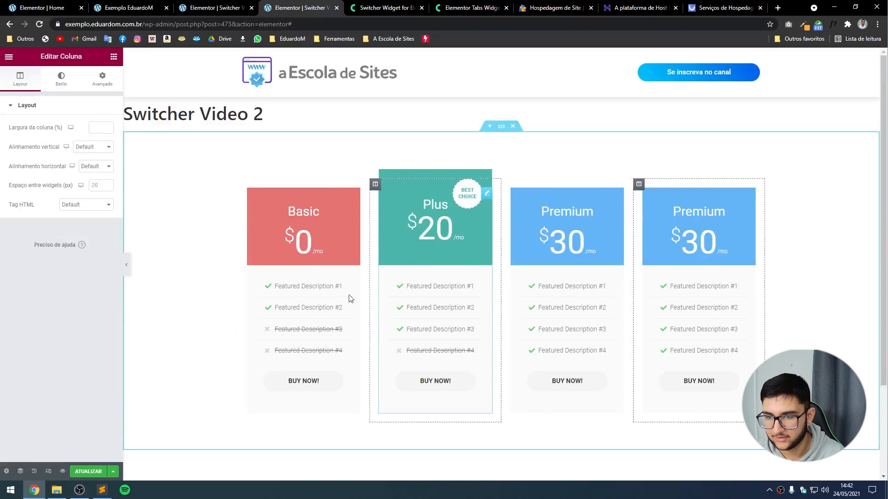
- Update the Switcher Video 2 template and reload the site's page preview
left_click(101, 472)
key("ctrl+shift+Tab")
key("ctrl+shift+Tab")
key("F5")
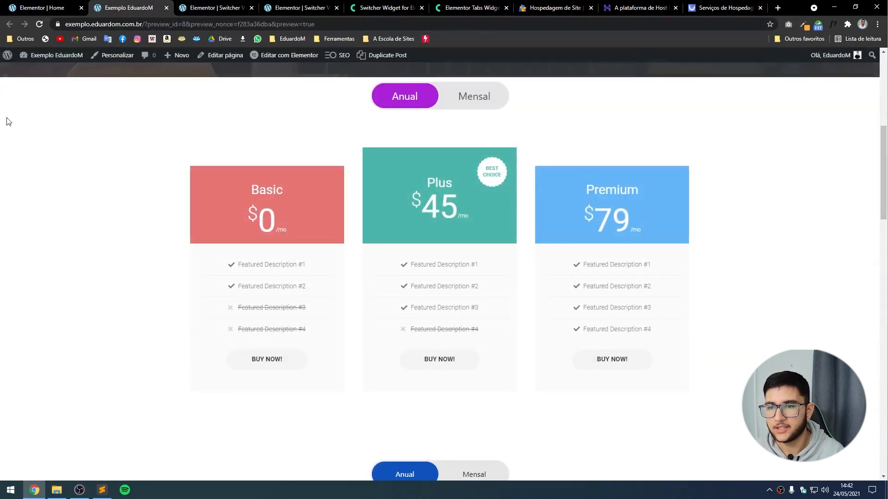
- Review the Crocoblock tabs demo by switching between Tag 2, Tag 3 and Tag 1
left_click(474, 4)
scroll(396, 298, "up", 10)
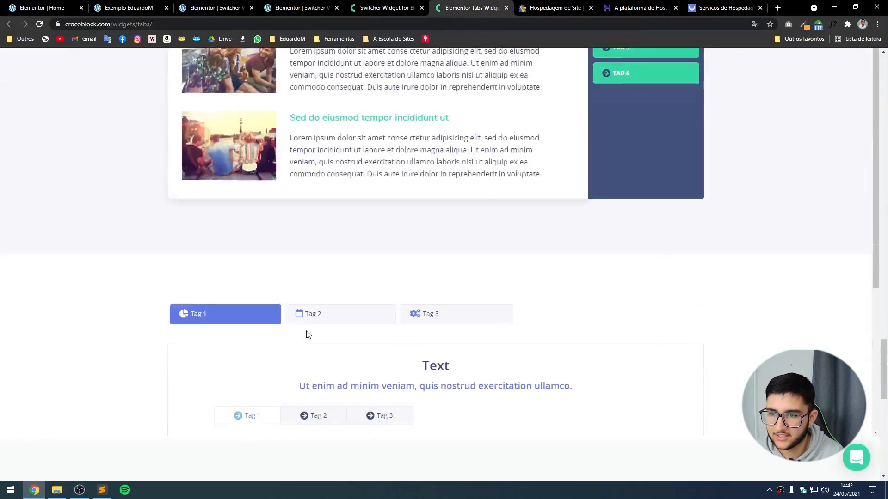
scroll(315, 305, "down", 1)
left_click(322, 276)
left_click(444, 272)
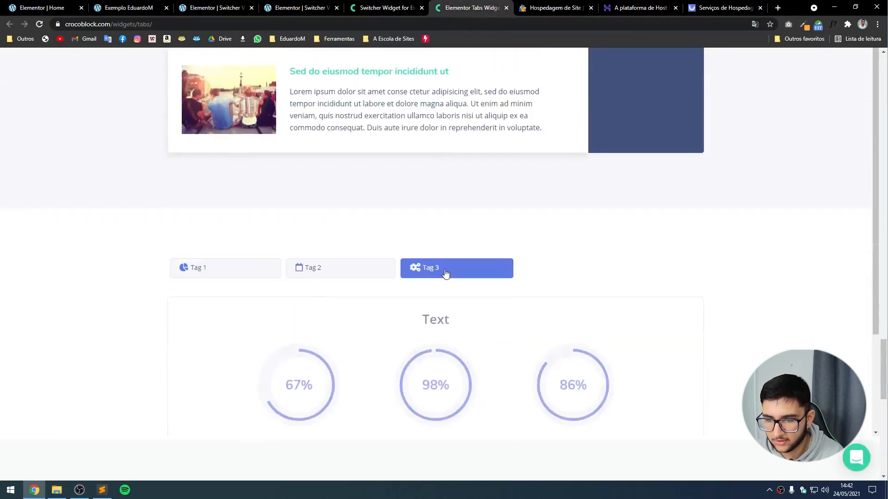
left_click(222, 275)
- Return to the page preview and toggle the purple switcher between Mensal and Anual to compare both pricing tables
left_click(215, 7)
left_click(127, 8)
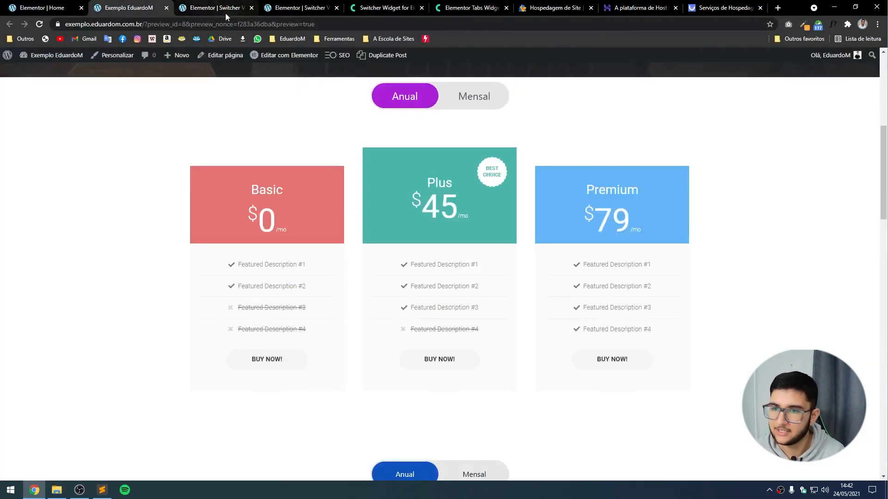
left_click(480, 96)
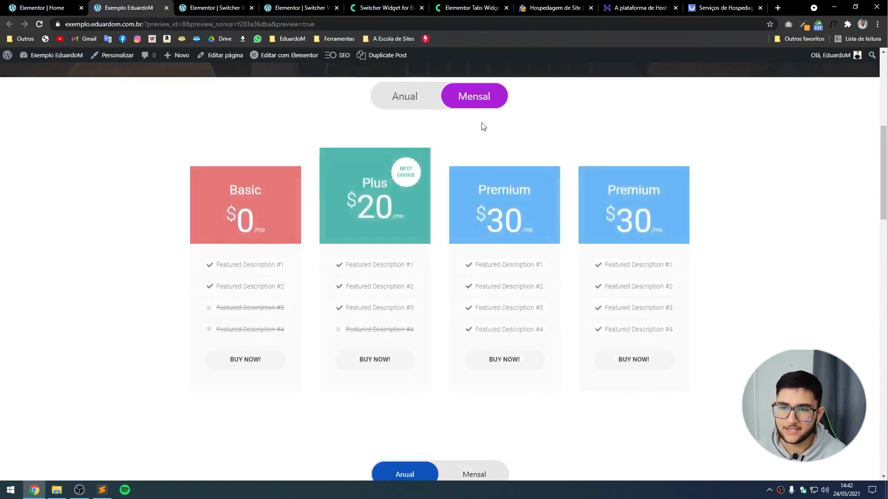
left_click(407, 94)
scroll(345, 204, "up", 1)
scroll(484, 101, "down", 2)
scroll(475, 97, "up", 1)
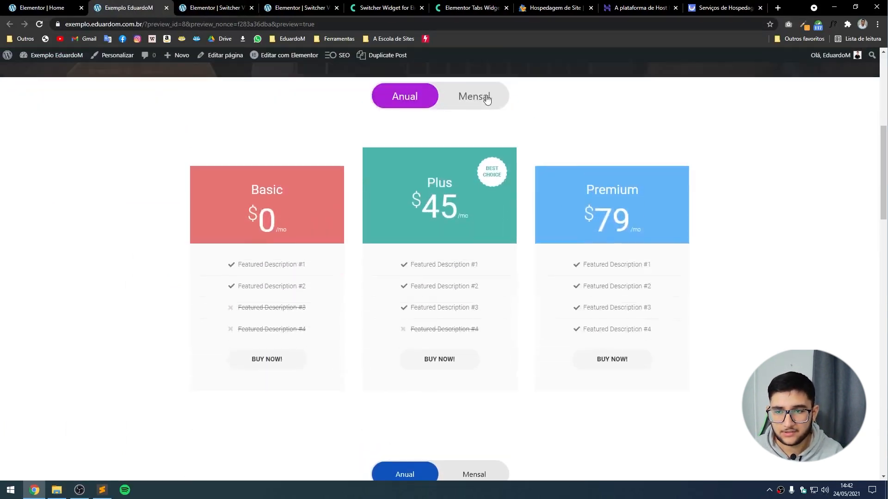
left_click(476, 95)
left_click(405, 99)
scroll(81, 198, "up", 1)
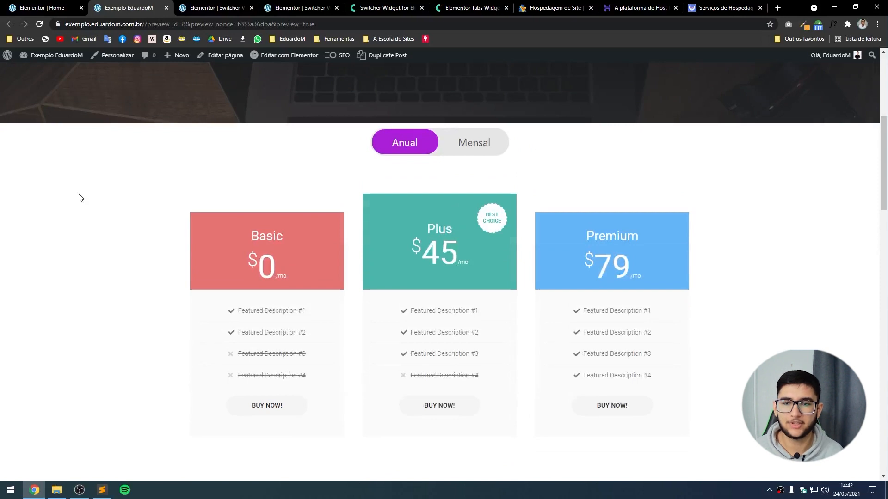